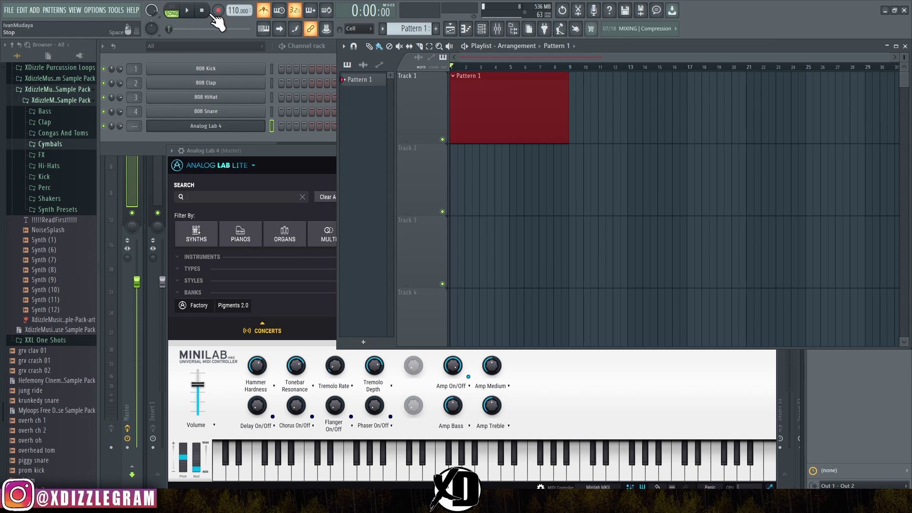
Step: Record Analog Lab 4 chords into Pattern 1 on Track 1 over the first eight bars, stopping the transport at the end
right_click(217, 12)
click(238, 43)
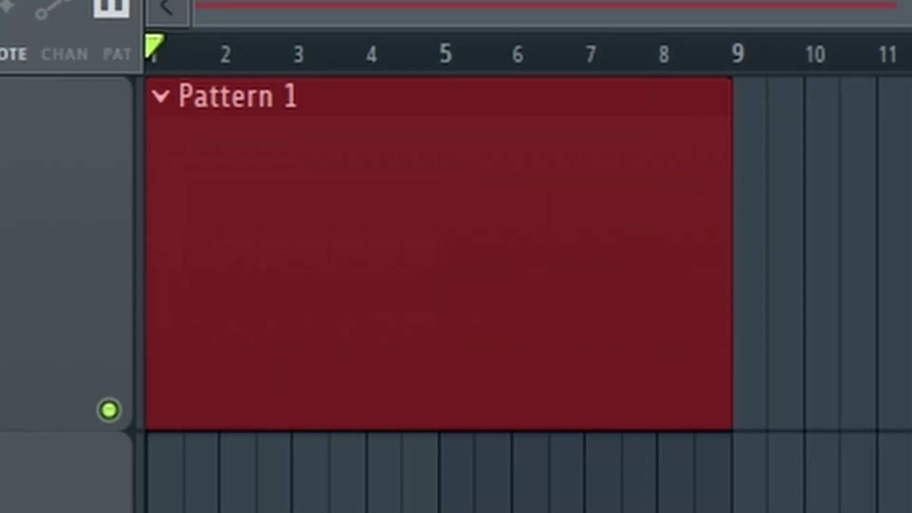
key(space)
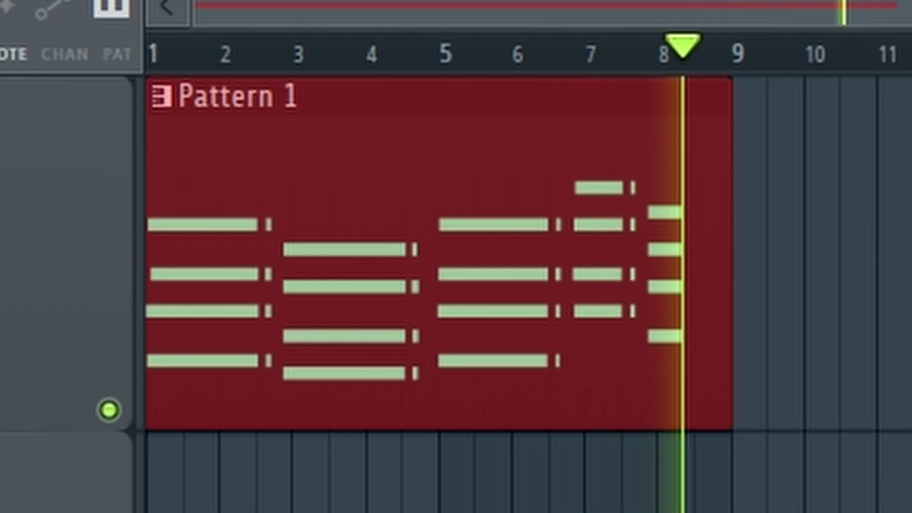
click(196, 11)
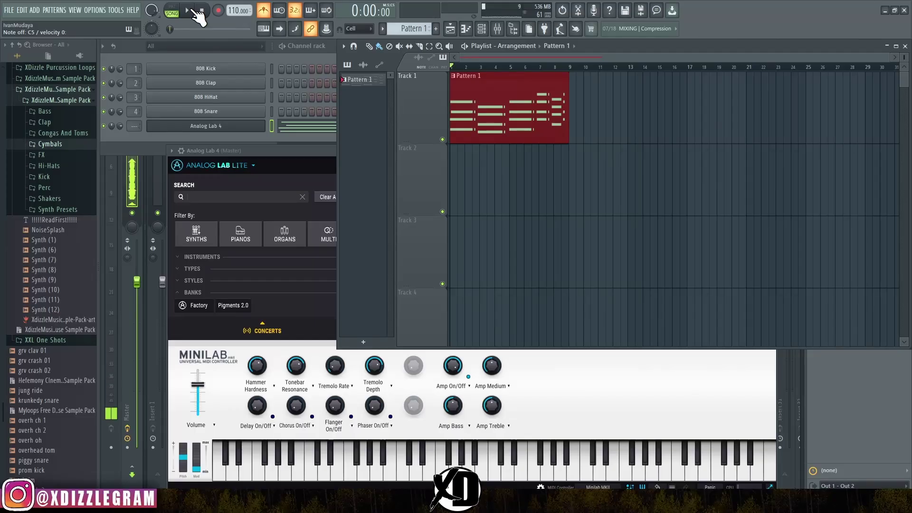
Step: Open the recorded Analog Lab 4 chords in the piano roll and lower the velocity of the first E5 note during playback
click(323, 133)
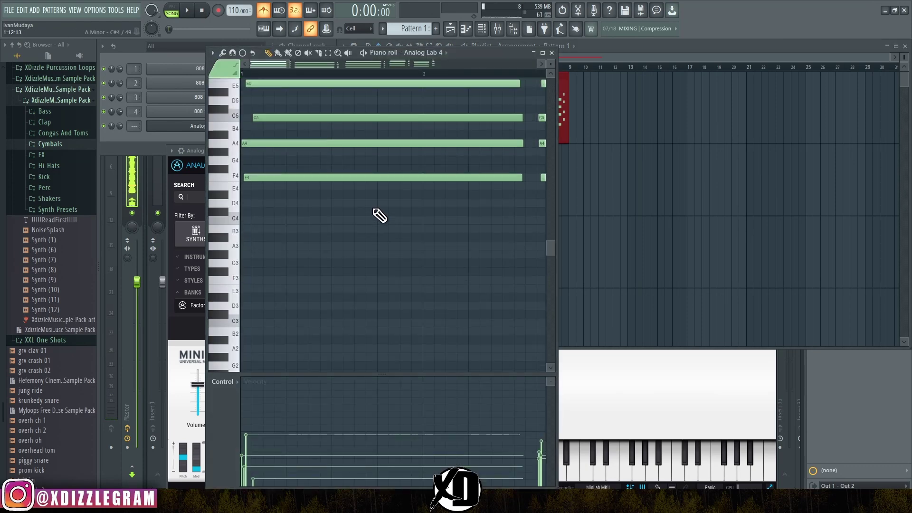
click(187, 14)
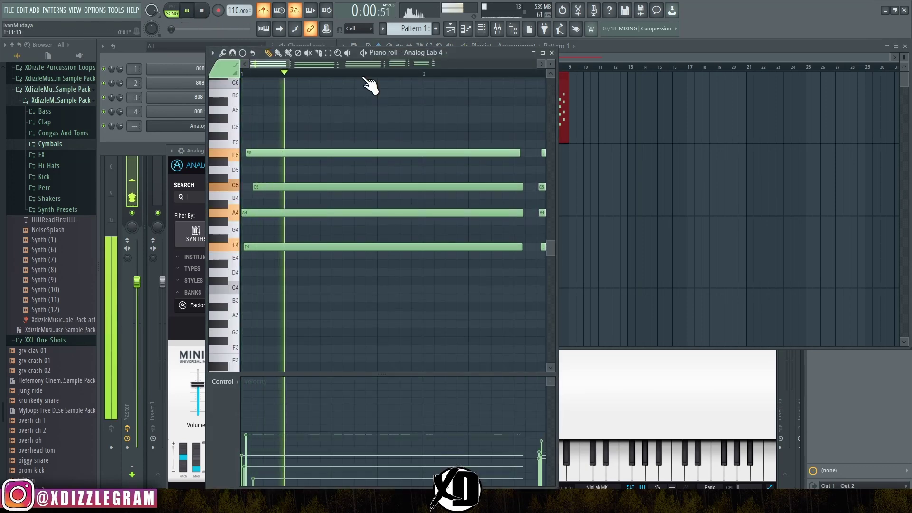
scroll(367, 76, down, 3)
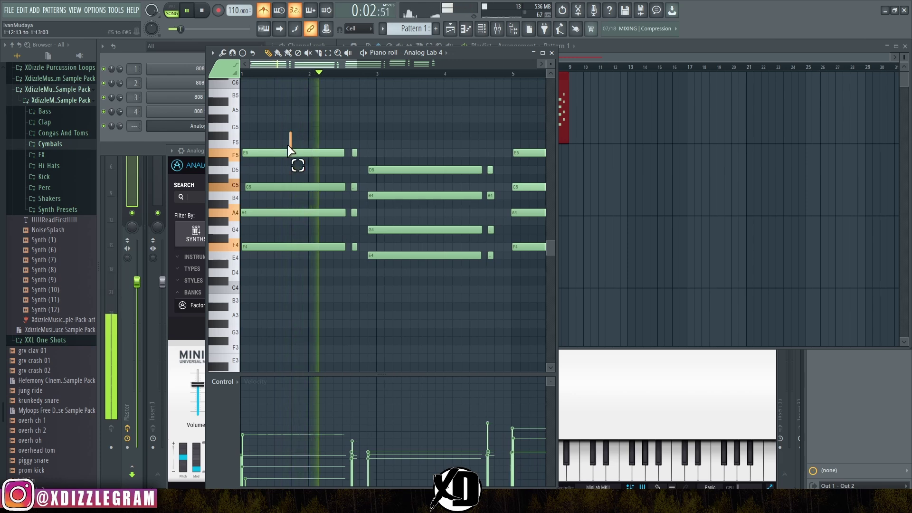
mouse_move(254, 464)
click(244, 449)
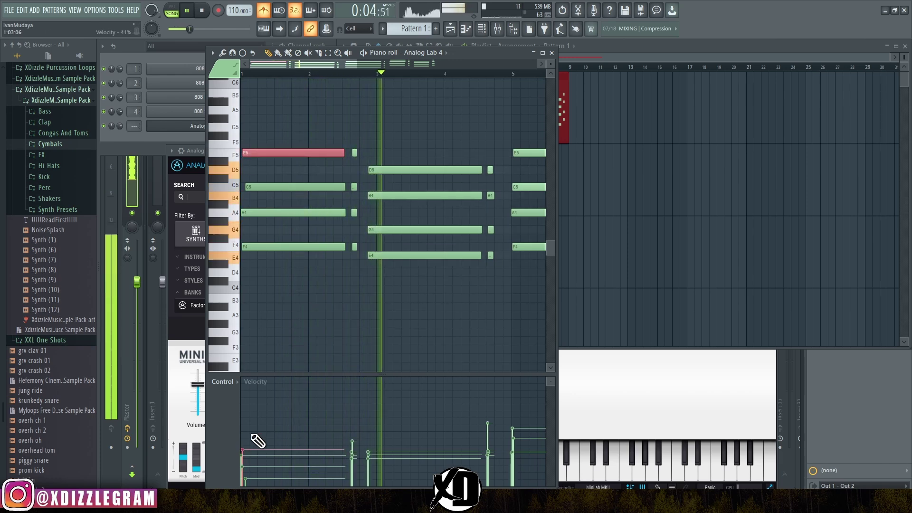
Step: Maximize the piano roll and lower the velocities of the long C5 note at bar 5 and the short D5 note late in bar 4
double_click(475, 49)
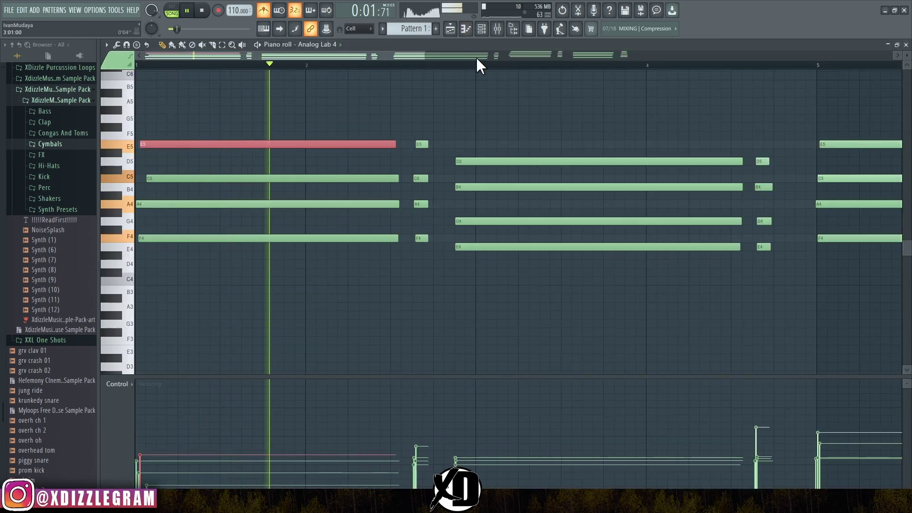
scroll(476, 72, down, 3)
scroll(477, 74, down, 1)
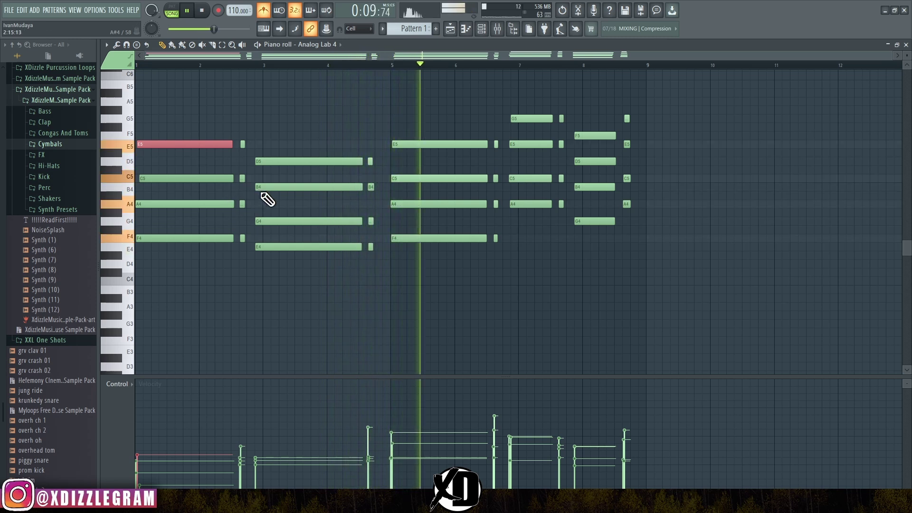
drag(437, 116, 437, 203)
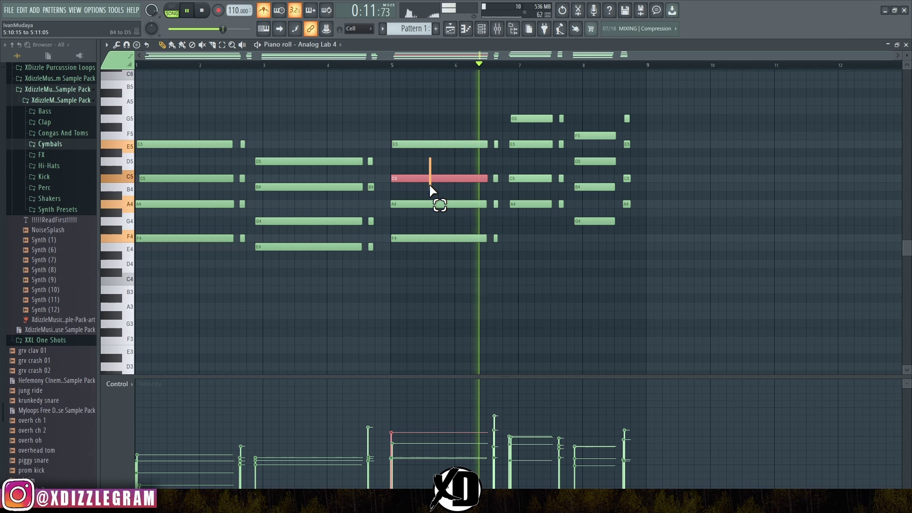
drag(406, 475, 398, 452)
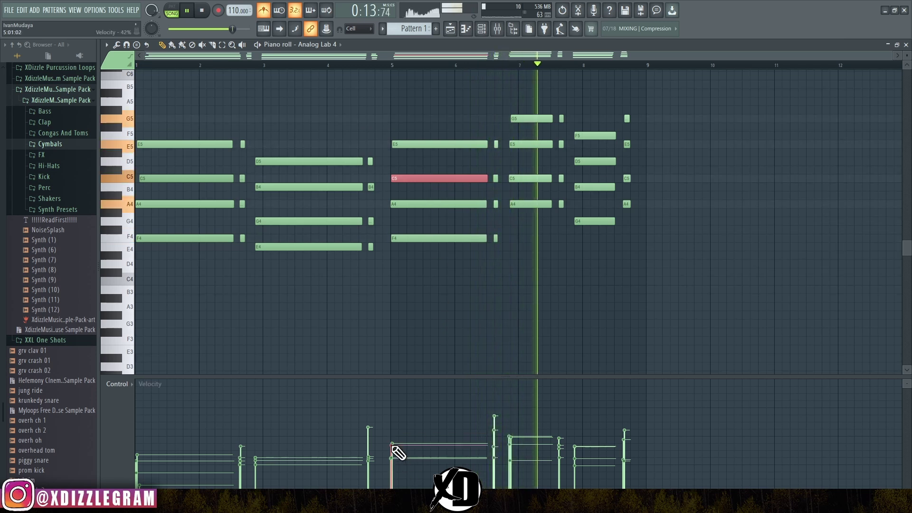
drag(362, 154, 377, 158)
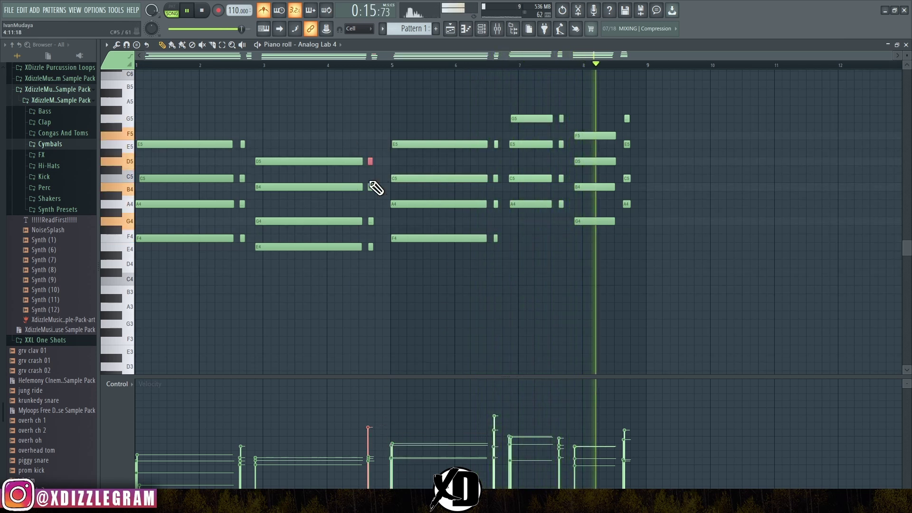
drag(371, 448, 375, 459)
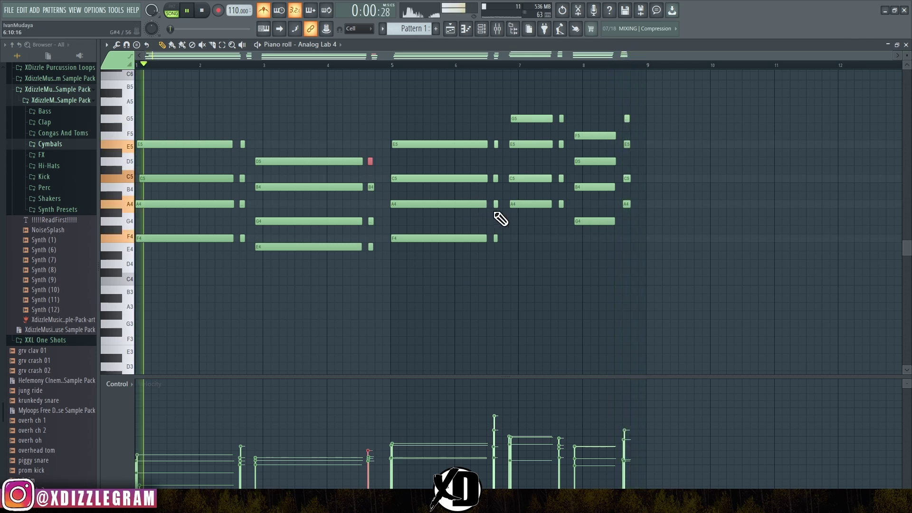
Step: Reduce the velocity of the short chord late in bar 6 and of the long G5-E5-C5-A4 chord around bar 7 through their note properties
drag(502, 259, 494, 142)
double_click(495, 142)
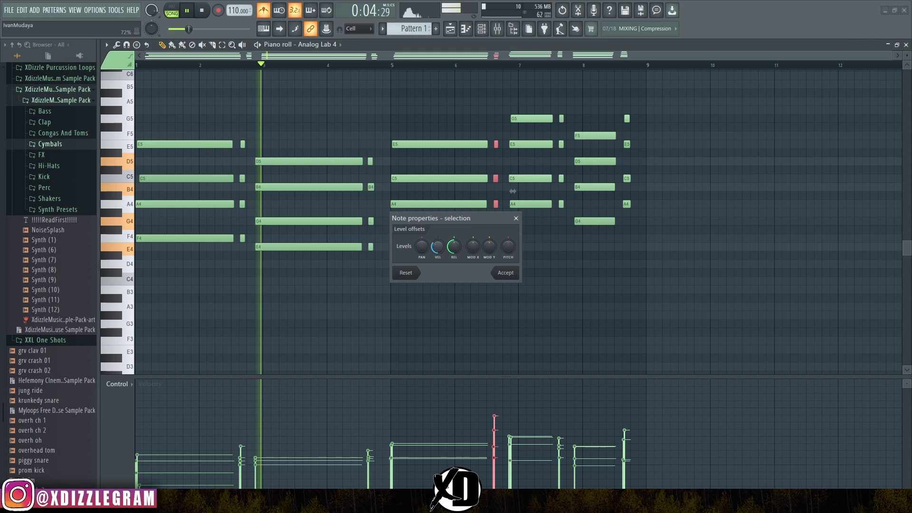
click(504, 273)
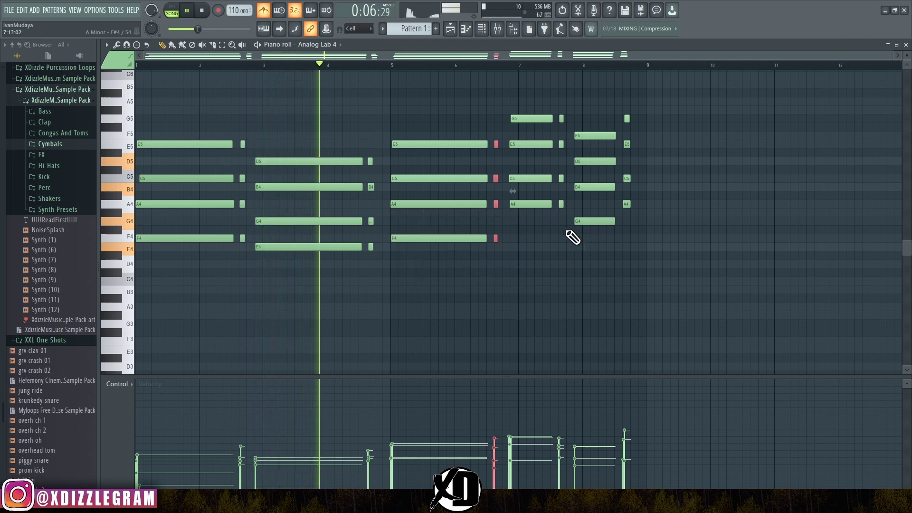
drag(540, 107, 525, 240)
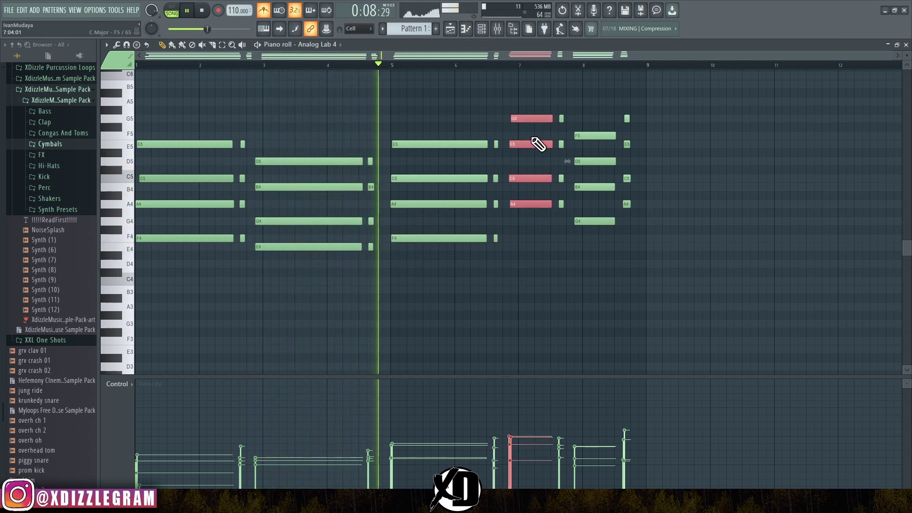
double_click(535, 143)
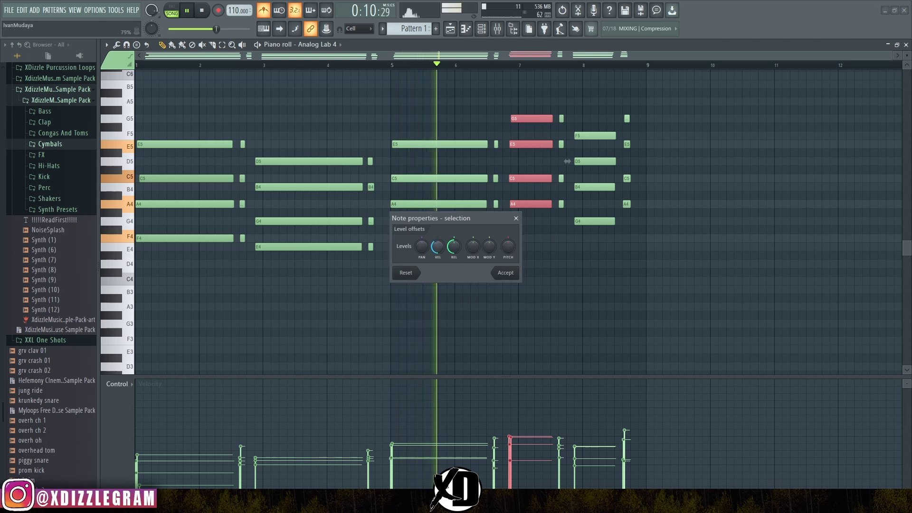
click(505, 274)
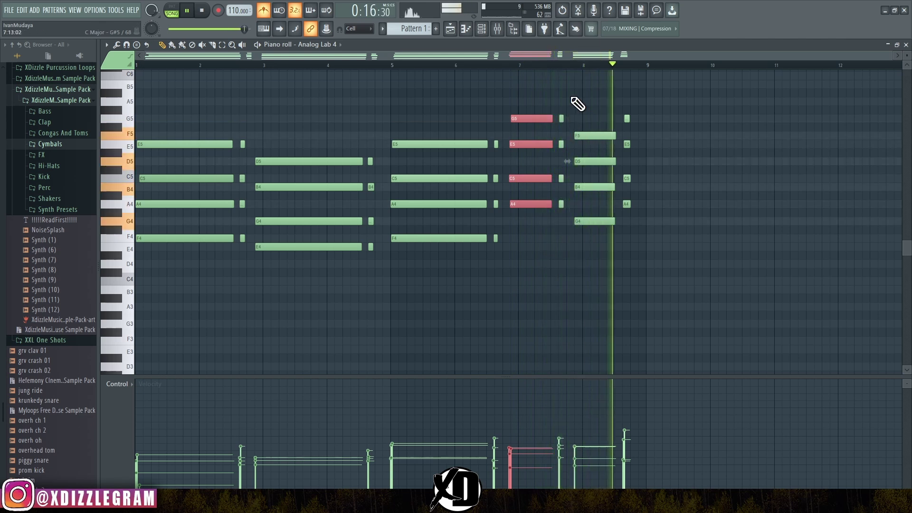
Step: Add an Xpand!2_x64 instrument channel and turn its channel volume down
double_click(592, 45)
click(591, 52)
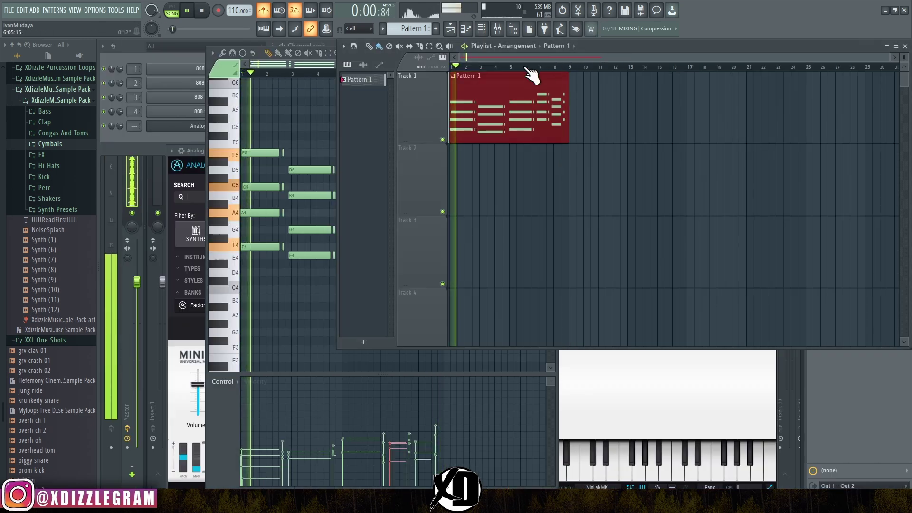
click(132, 46)
click(235, 145)
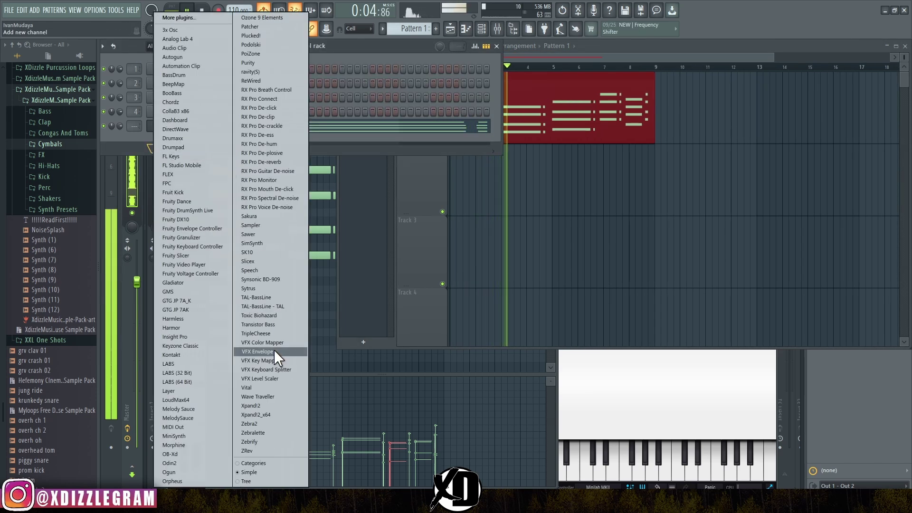
click(259, 414)
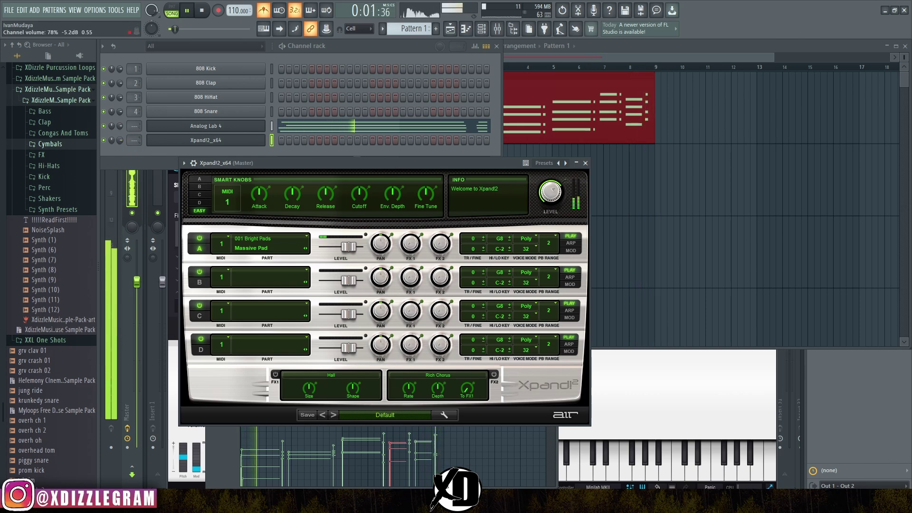
drag(120, 140, 120, 150)
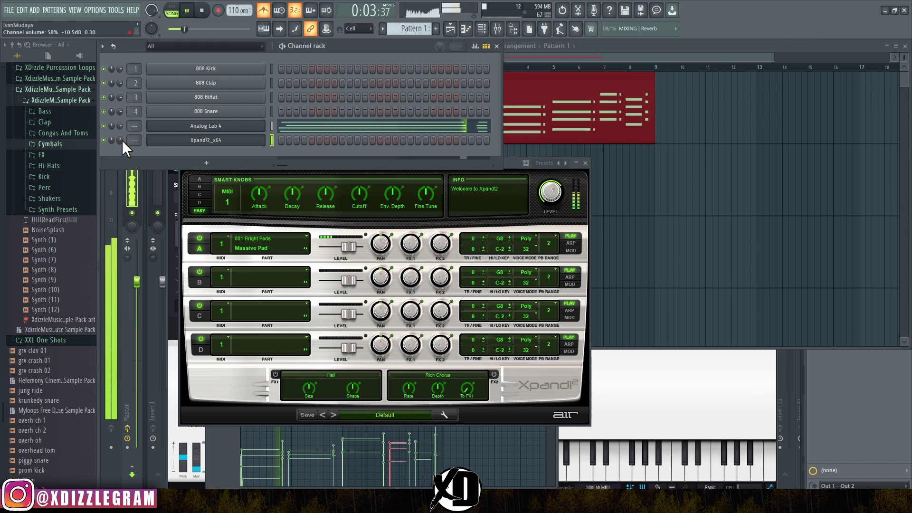
drag(122, 140, 122, 146)
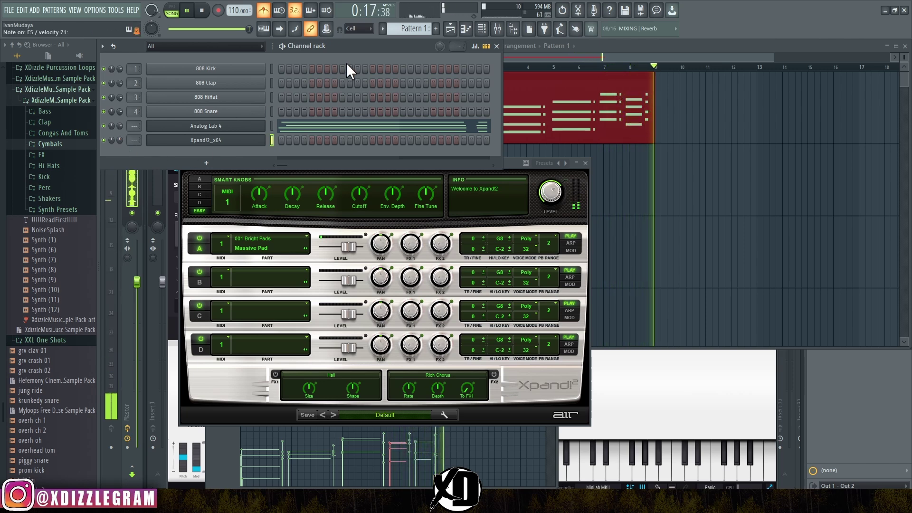
Step: Record Xpand!2 pad chords into a new Pattern 2 placed on Track 2 over the first eight bars
key(space)
key(F4)
key(r)
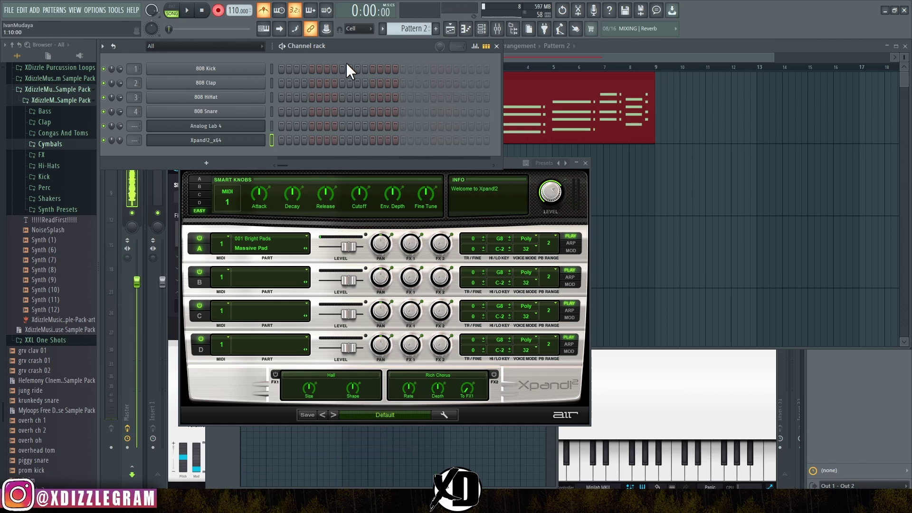
click(587, 47)
drag(459, 185, 591, 184)
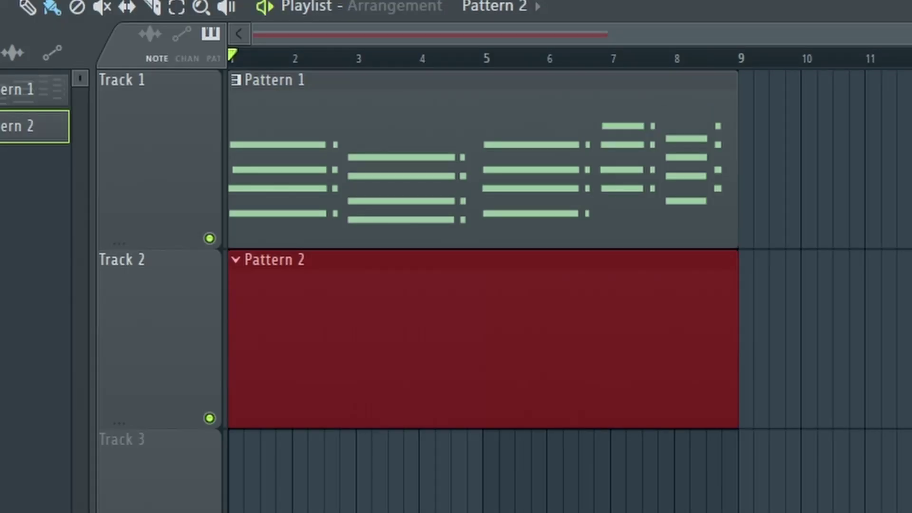
key(space)
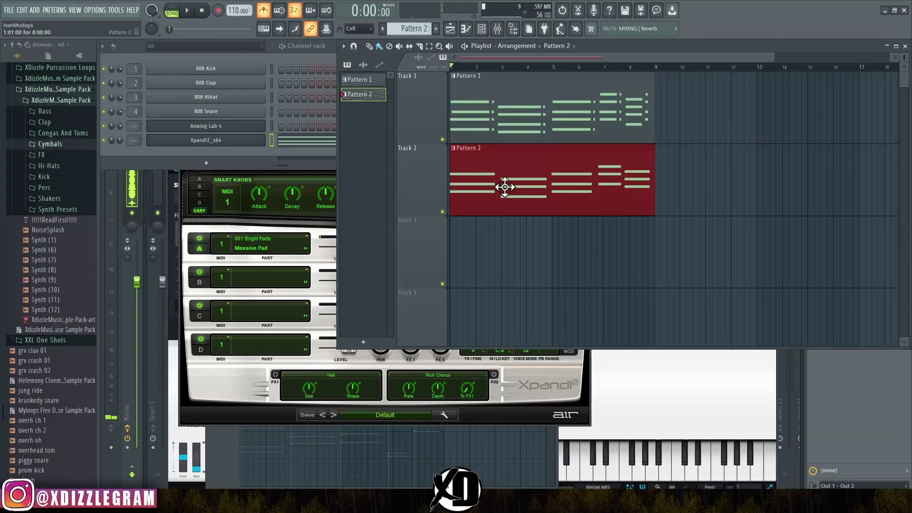
Step: Open Pattern 2's pad chords in the piano roll and apply legato to all notes so each chord reaches the next
double_click(491, 168)
key(alt+q)
key(Escape)
key(space)
drag(234, 63, 274, 75)
key(ctrl+a)
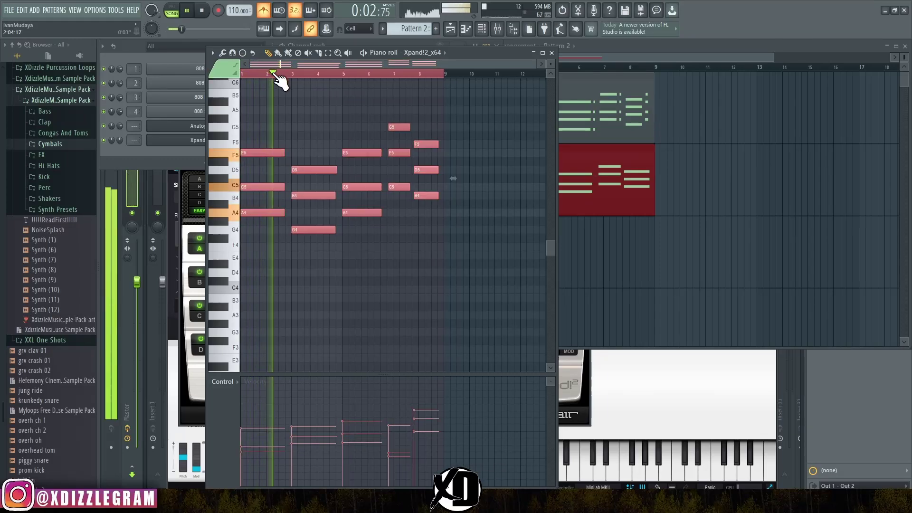
key(ctrl+l)
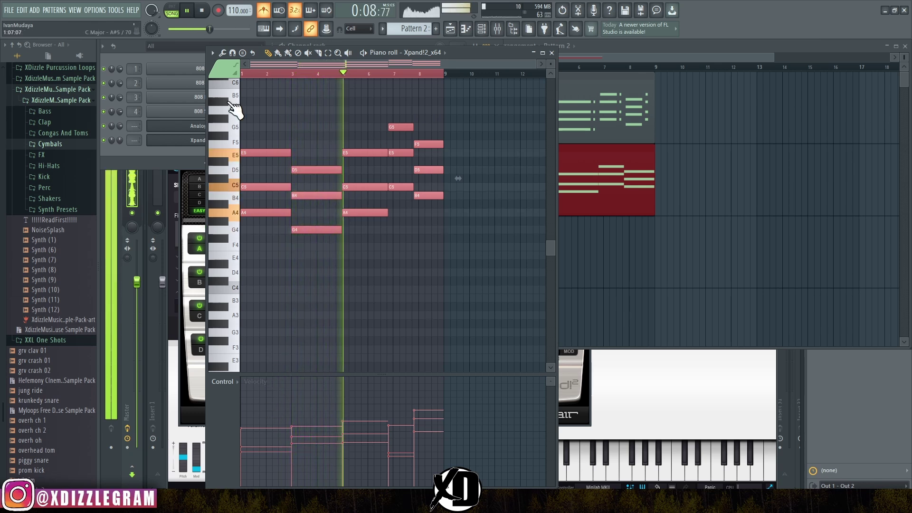
Step: Add a Gladiator instrument channel and load the SY Analog Pluck AVB patch from its Synth category
click(130, 47)
click(218, 163)
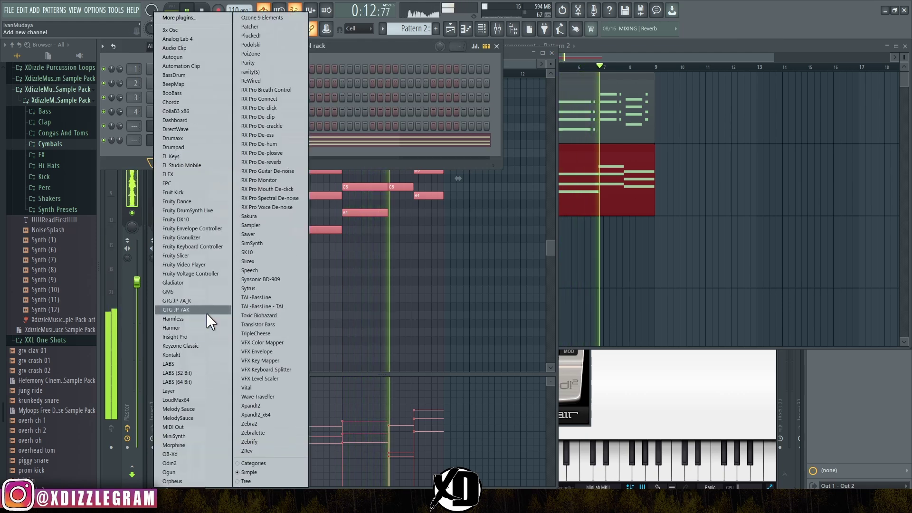
click(196, 283)
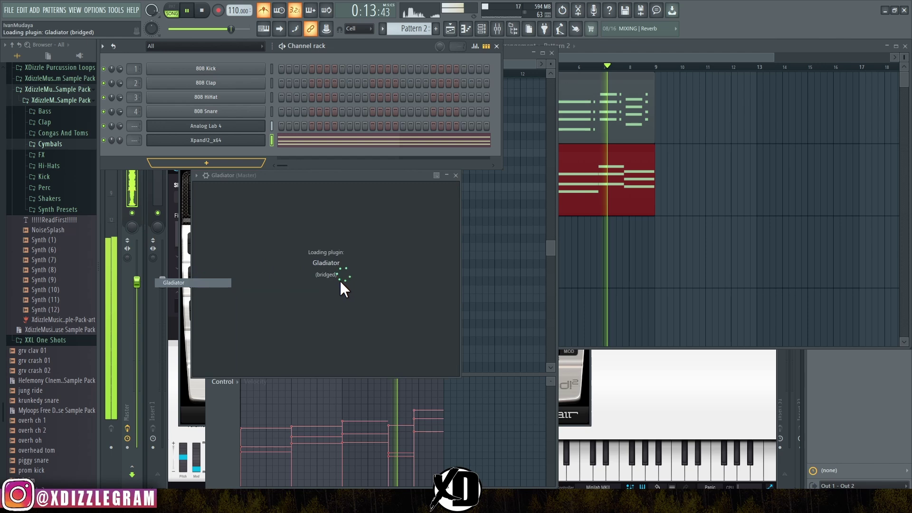
click(312, 202)
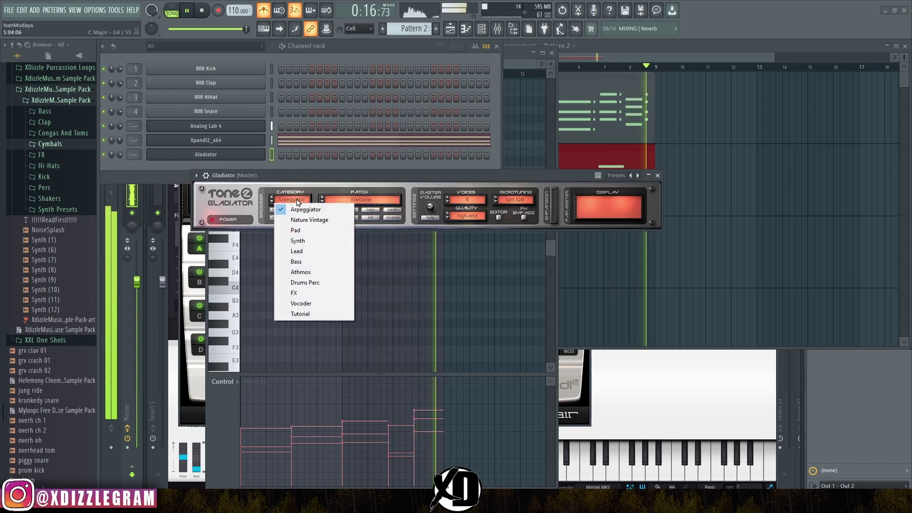
click(298, 241)
click(366, 201)
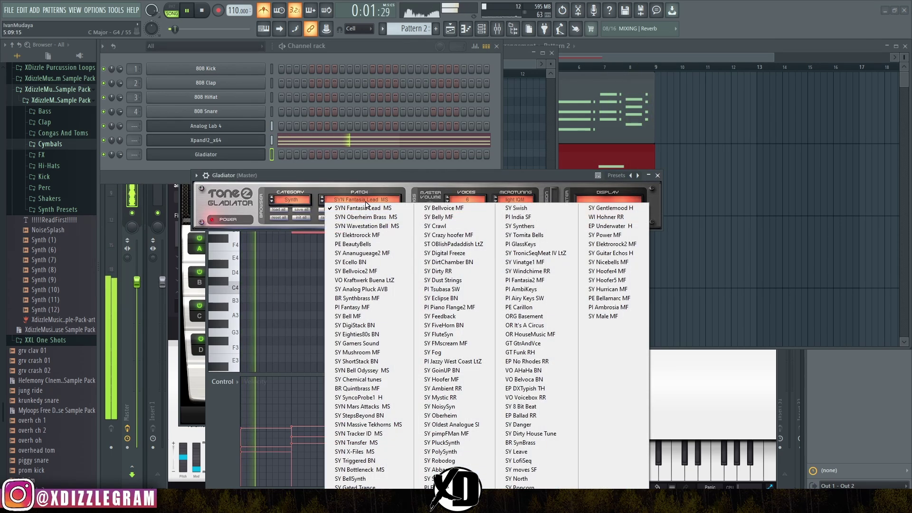
click(388, 290)
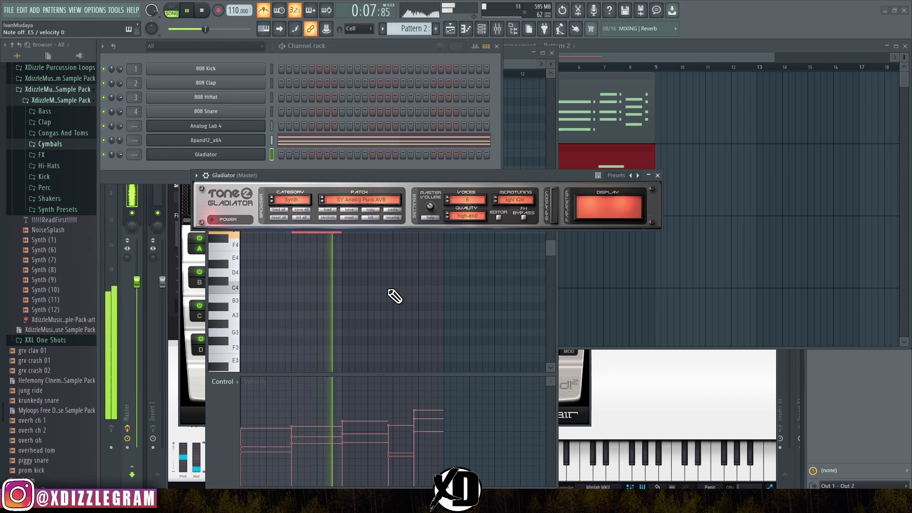
Step: Open the Gladiator channel's empty piano roll for Pattern 2, maximize it and stop playback
right_click(264, 154)
click(286, 155)
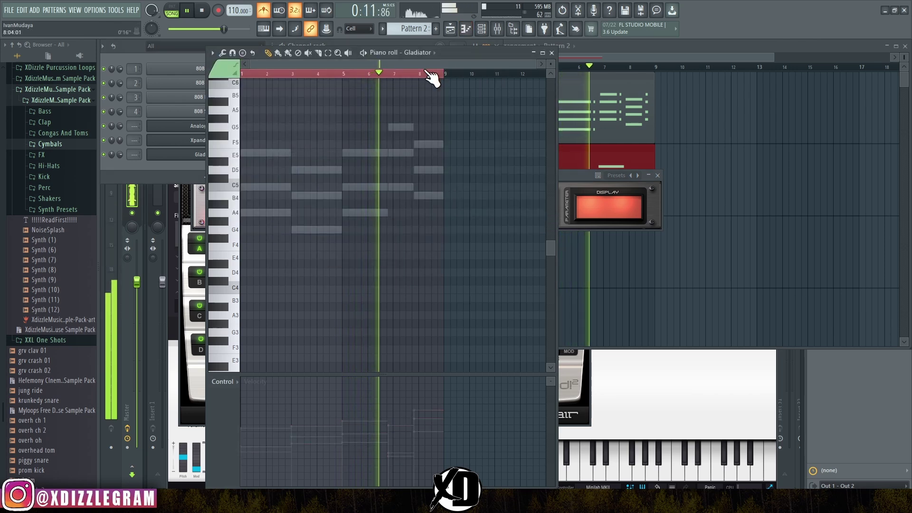
double_click(448, 63)
key(space)
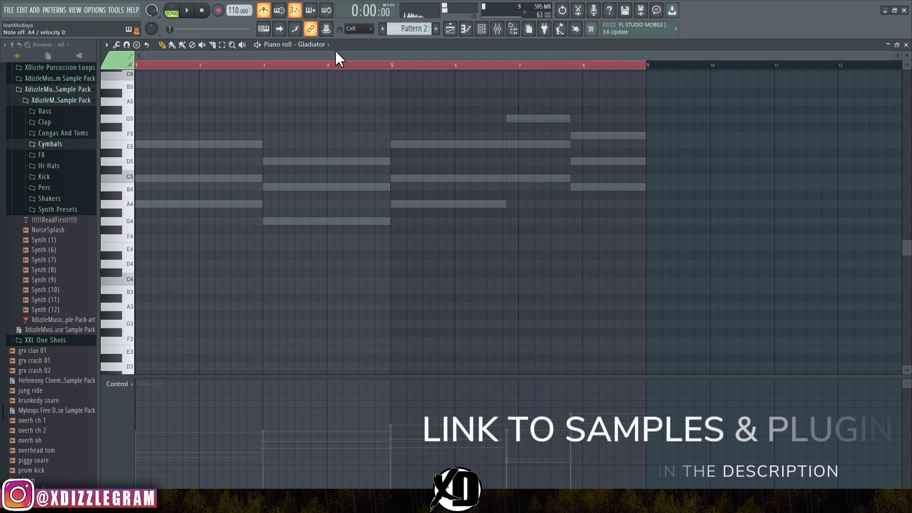
Step: Draw short A4, C5, D5 and E5 notes rising from bar 1 into bar 2 and snap their lengths to the grid
click(143, 204)
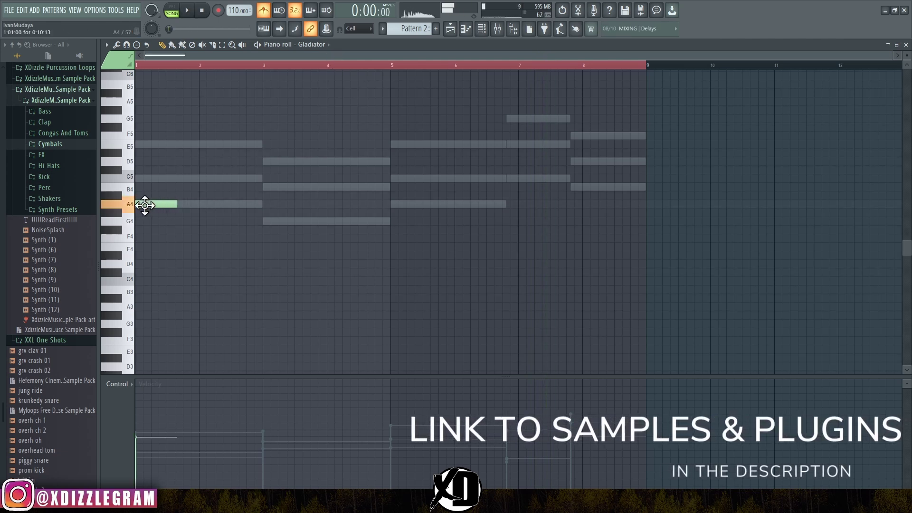
drag(177, 205, 152, 205)
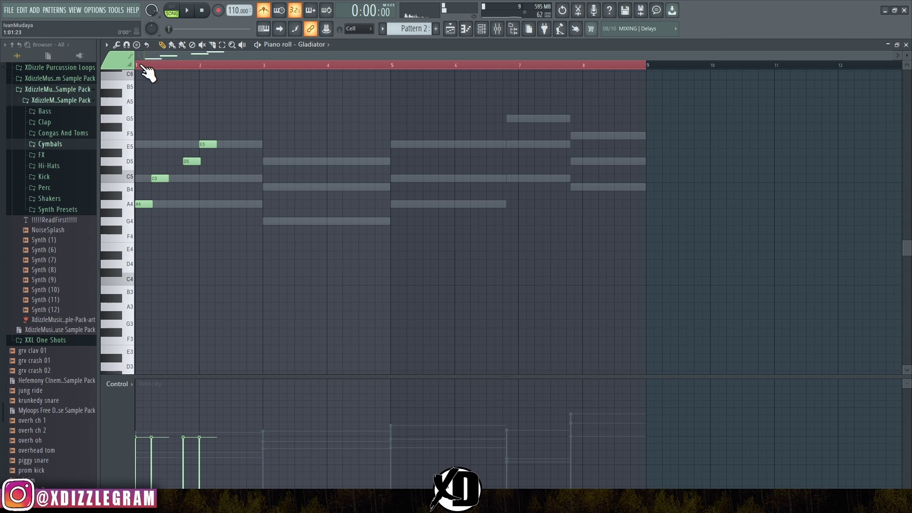
scroll(147, 67, up, 4)
scroll(147, 76, up, 2)
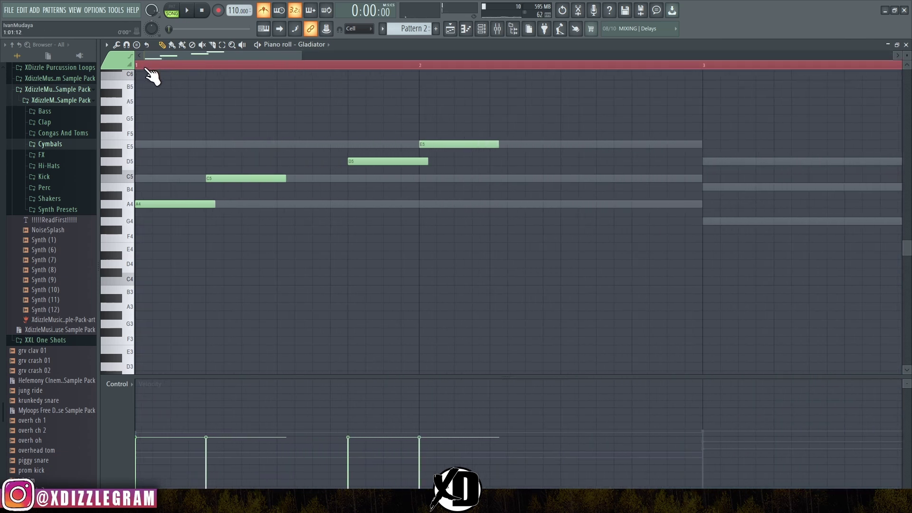
key(alt+l)
key(Return)
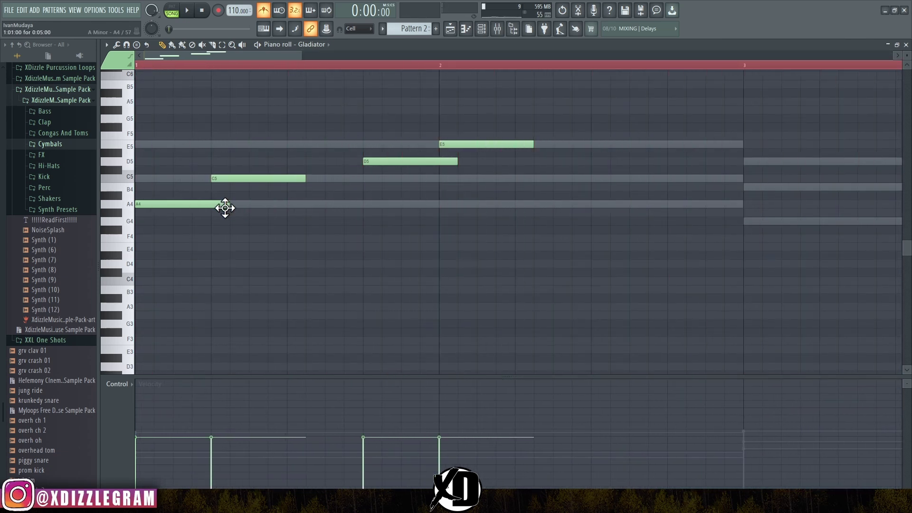
Step: Shorten the A4 note to two steps and replace the long C5 with a two-step C5 starting one step after it
drag(226, 205, 197, 208)
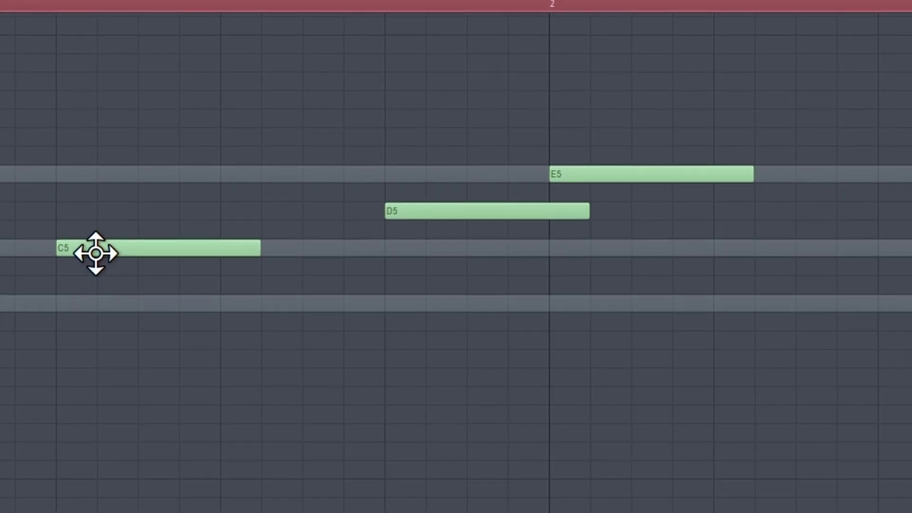
right_click(231, 179)
click(73, 250)
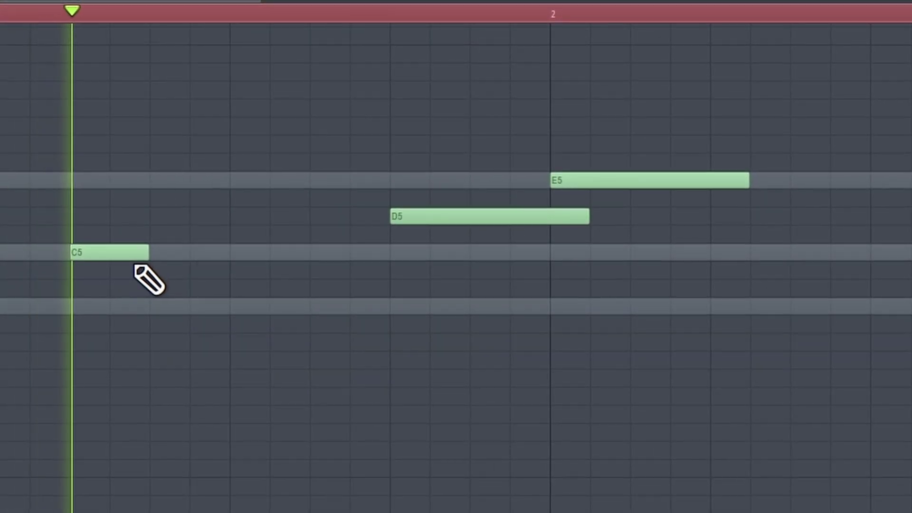
drag(109, 257, 75, 254)
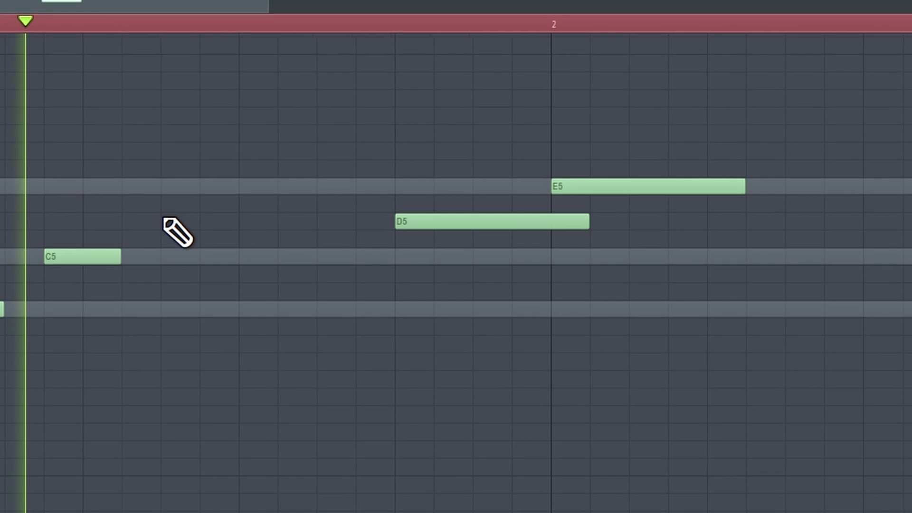
Step: Add two-step D5 and E5 notes after the C5 in bar 1 and delete the old longer D5 and E5
click(171, 201)
drag(180, 208, 171, 236)
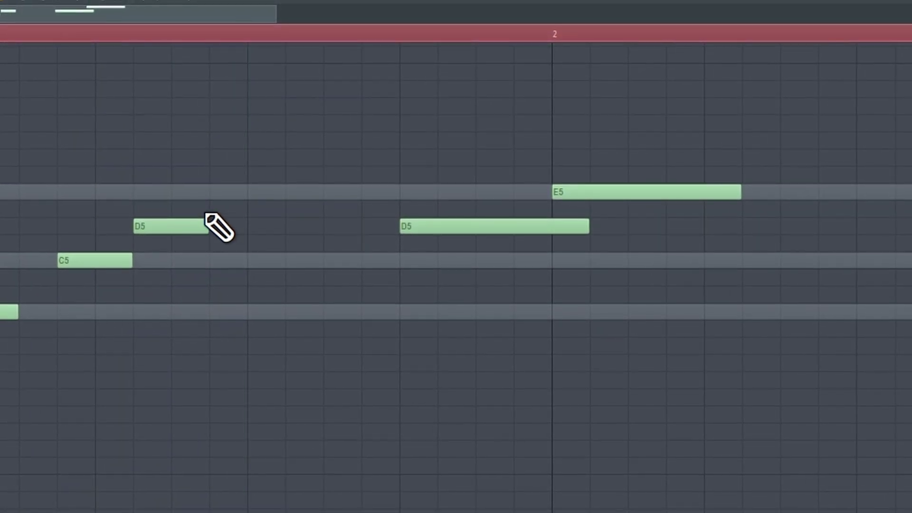
click(250, 191)
right_click(546, 227)
right_click(593, 194)
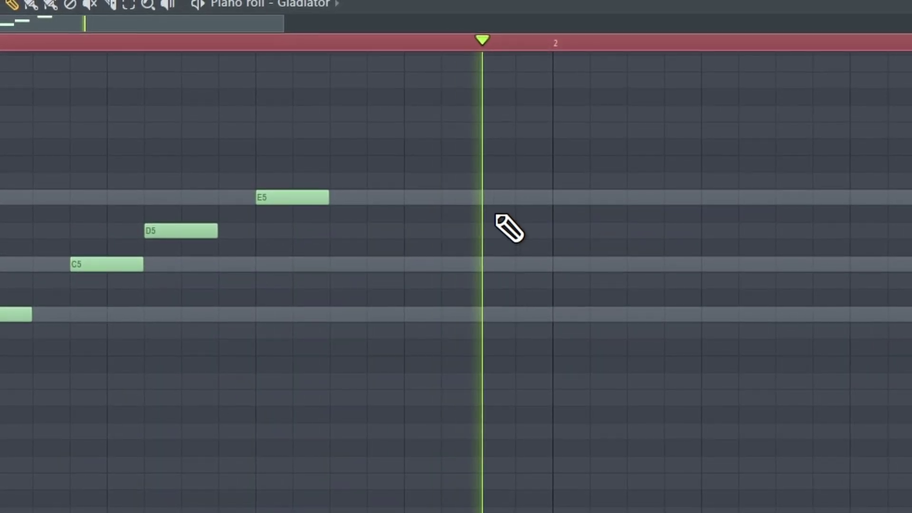
Step: Place an E5 over the last two steps of bar 1 and split it into two one-step notes
click(413, 199)
click(487, 200)
right_click(441, 204)
drag(489, 205, 521, 213)
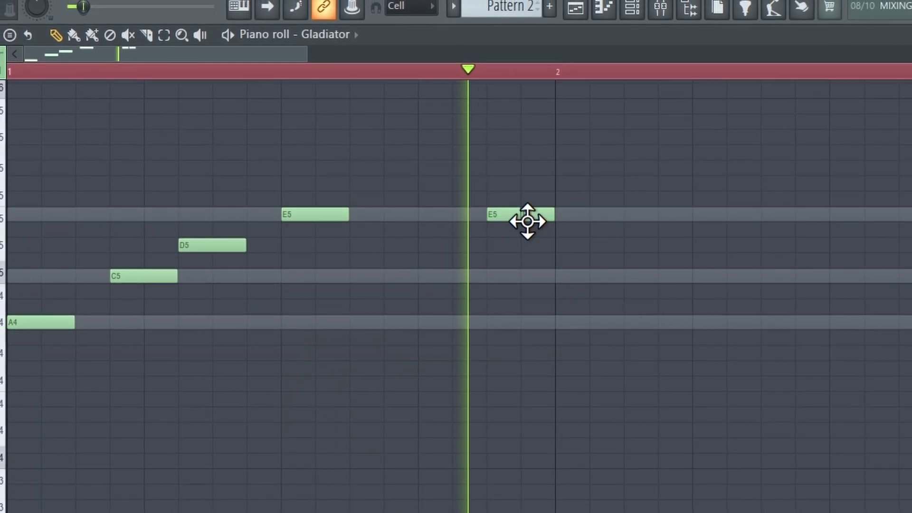
click(537, 213)
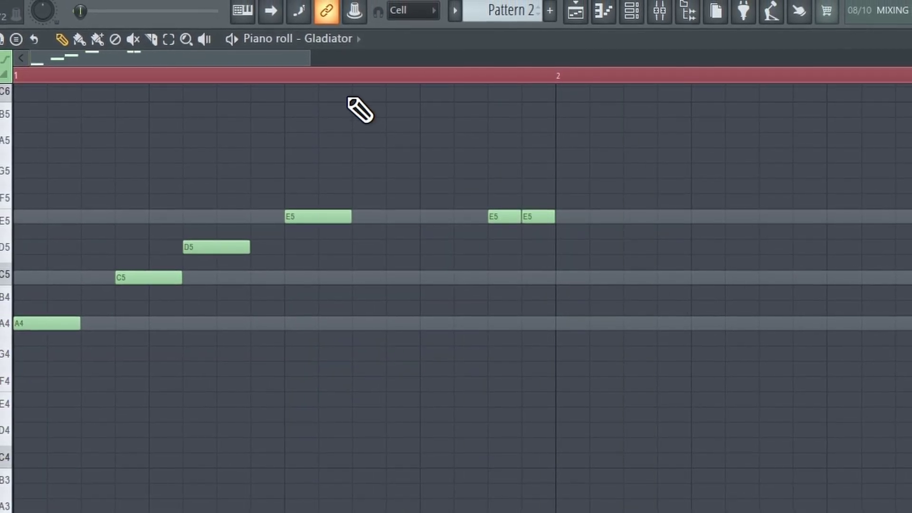
Step: Move the Gladiator pluck notes out of Pattern 2 into a new Pattern 3
scroll(349, 69, down, 2)
scroll(354, 76, down, 3)
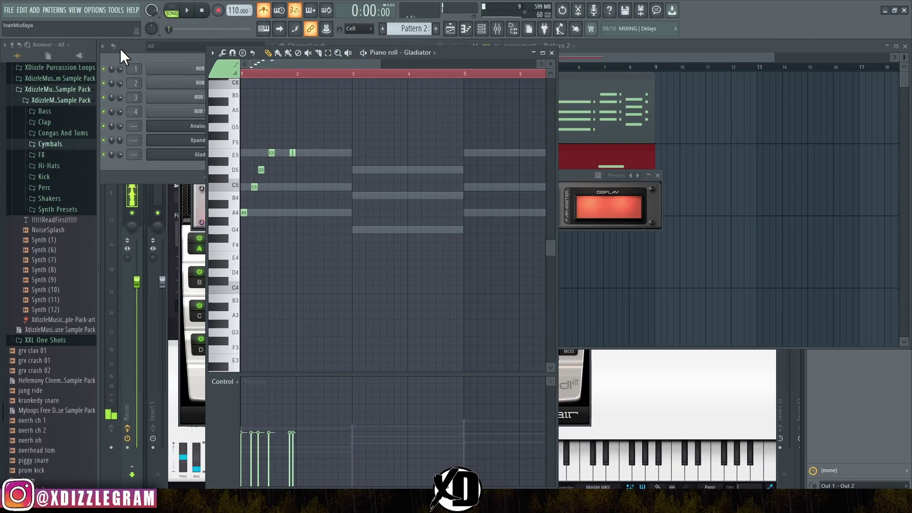
click(120, 47)
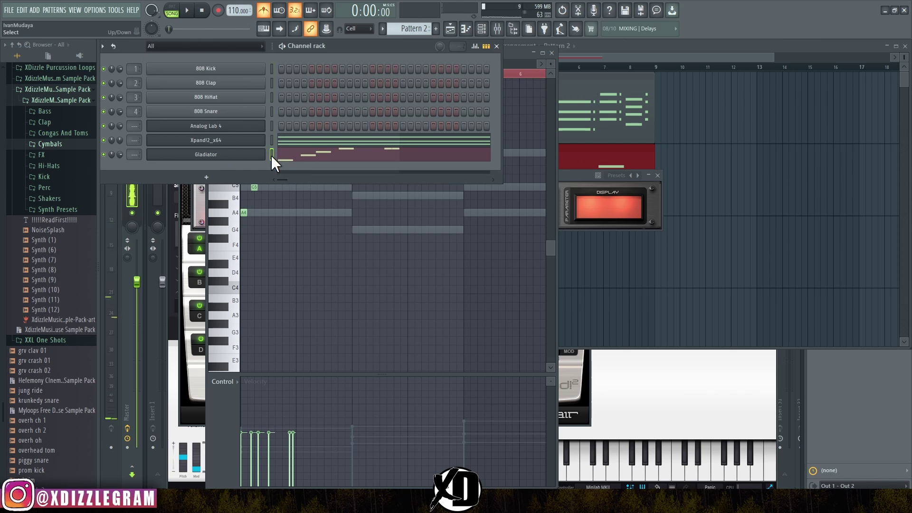
key(KP_Add)
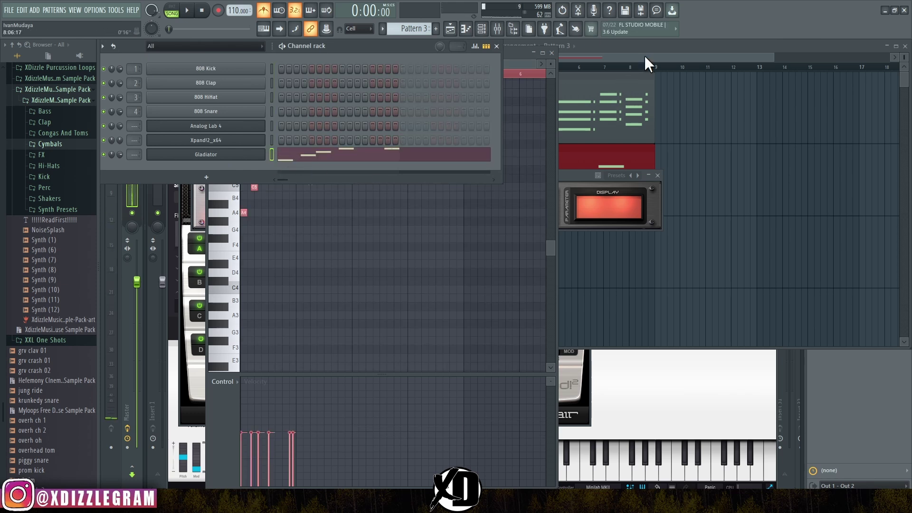
Step: Paint Pattern 3 repeatedly on Track 3 across the first eight bars and play the arrangement
click(644, 55)
drag(461, 249, 637, 243)
key(space)
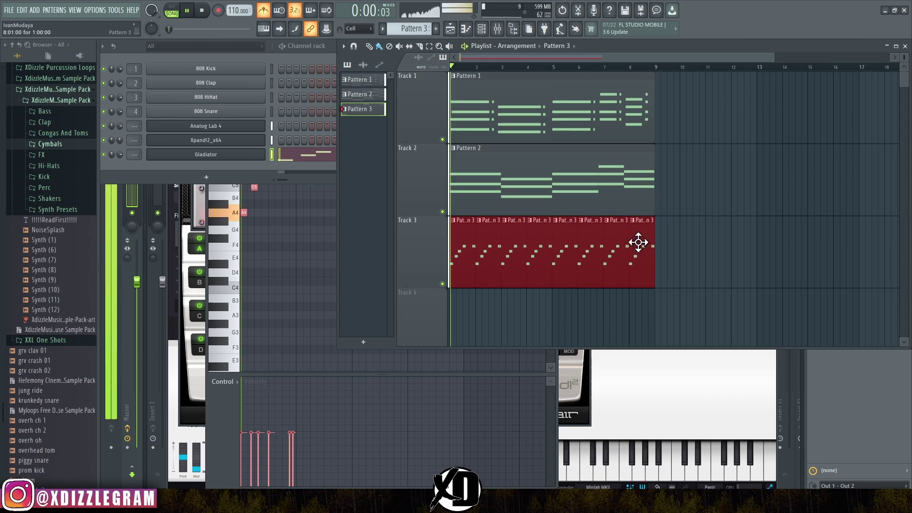
Step: Add one-step E5 and A4 notes to Pattern 3's pluck line and lower the velocity of the added A4
click(119, 157)
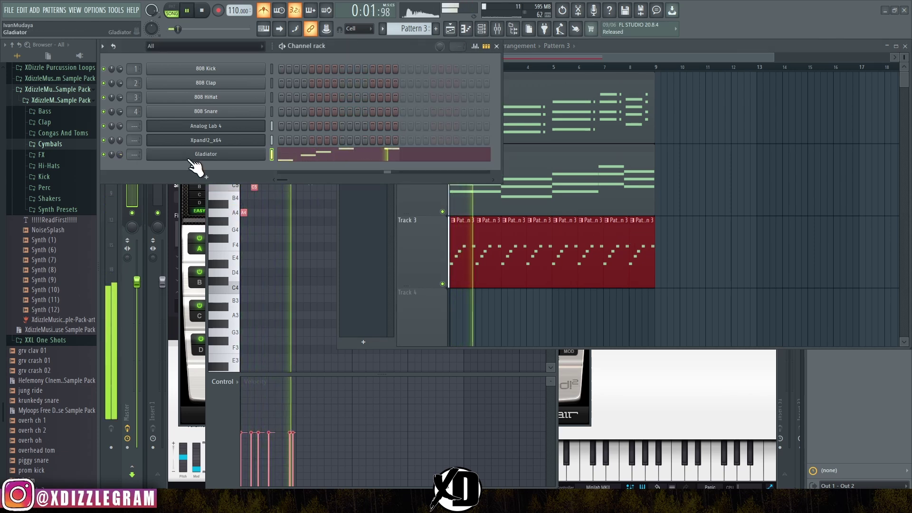
click(191, 154)
click(344, 160)
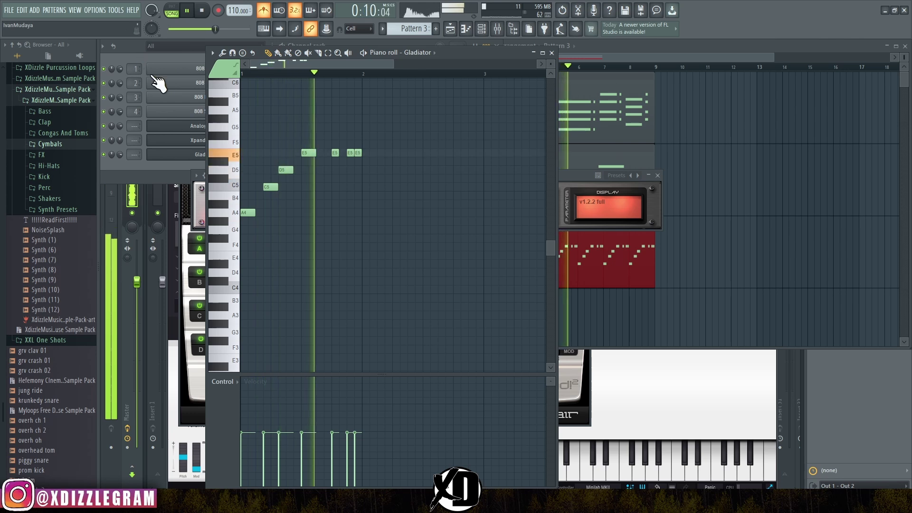
scroll(274, 72, up, 2)
click(264, 212)
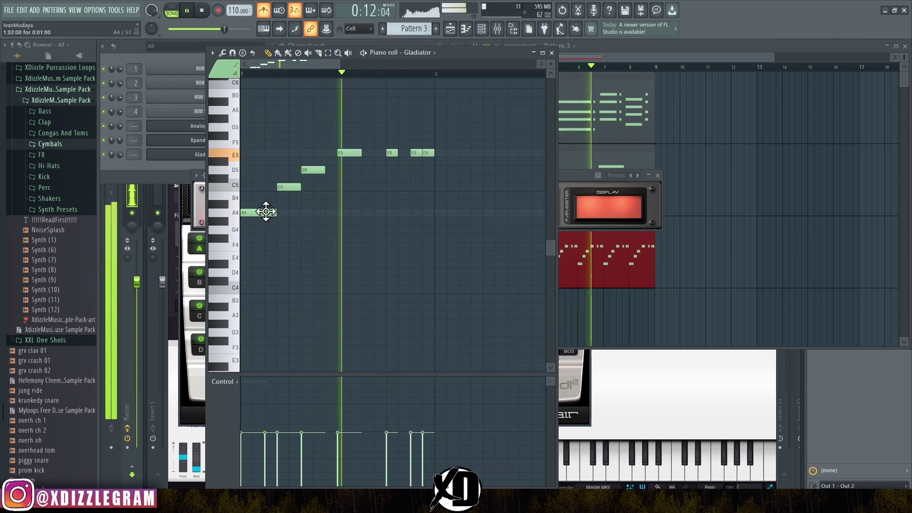
click(264, 461)
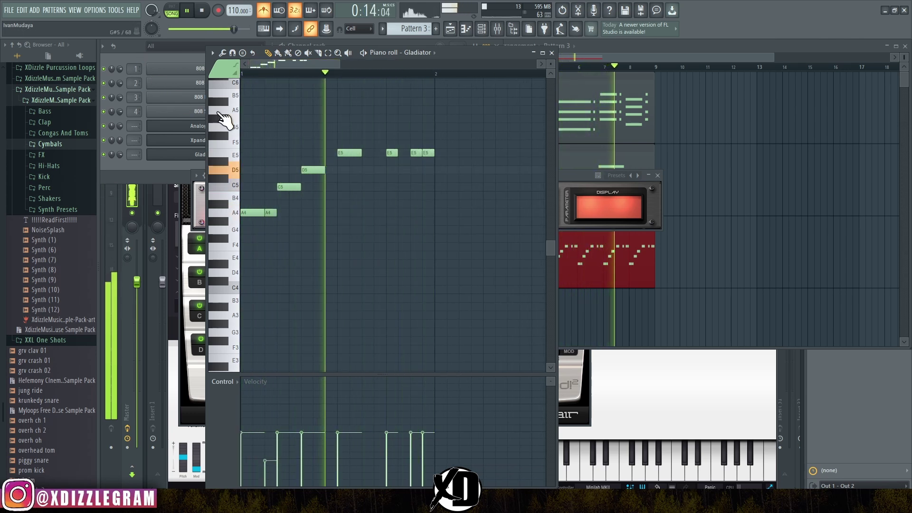
Step: Open Gladiator's full editor, set the filter cutoff to about 207 Hz and close the plugin
click(138, 45)
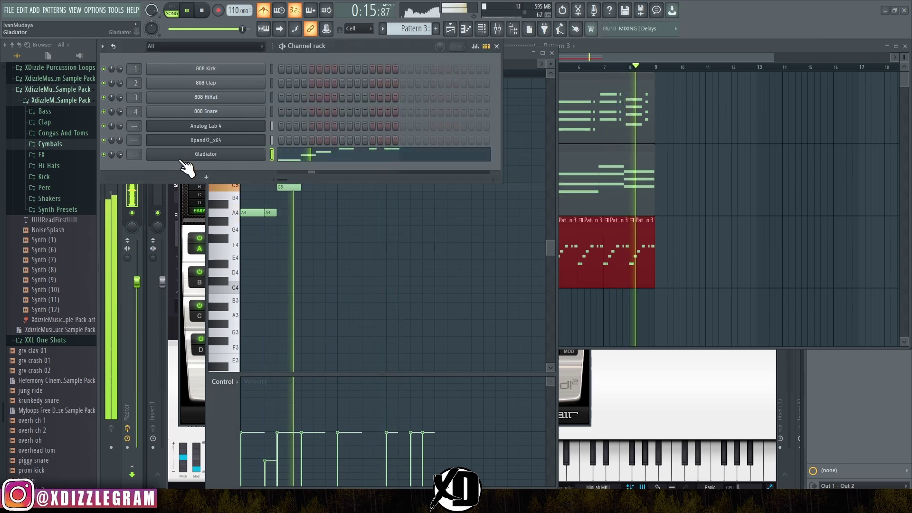
click(195, 155)
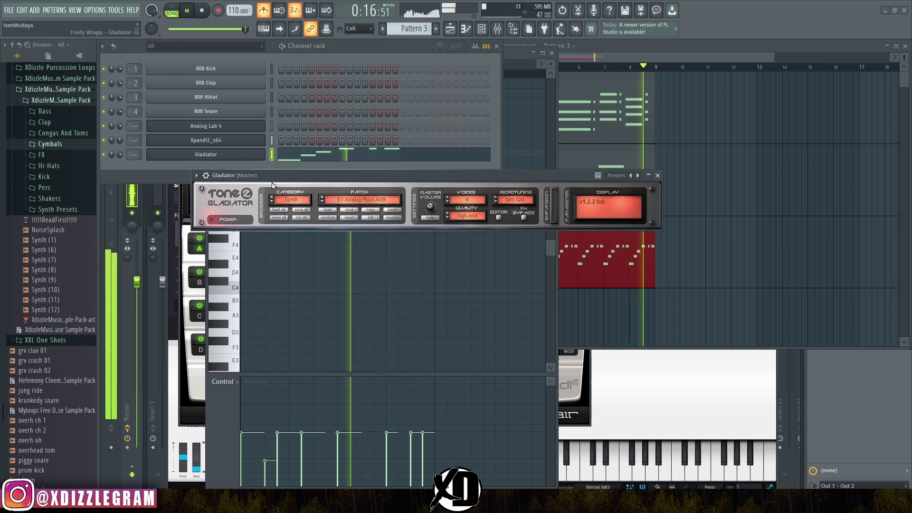
click(499, 217)
drag(486, 176, 486, 115)
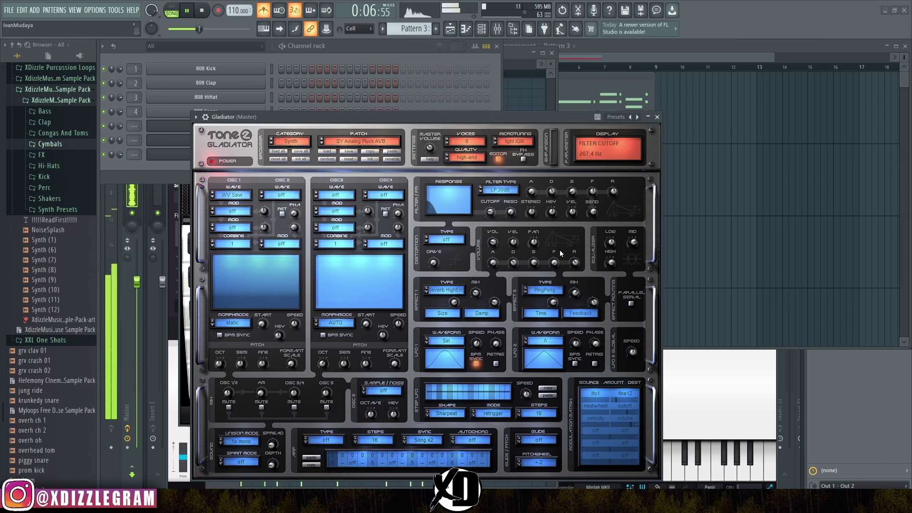
drag(526, 118, 517, 81)
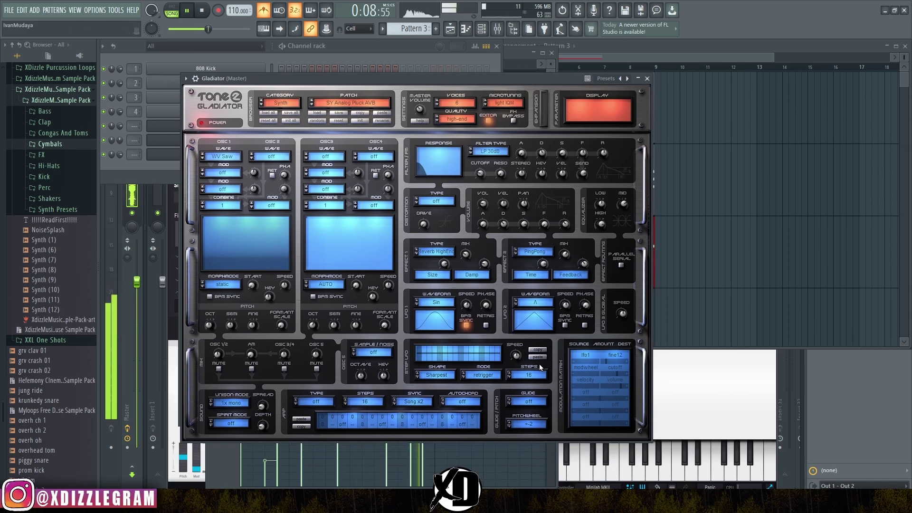
click(648, 79)
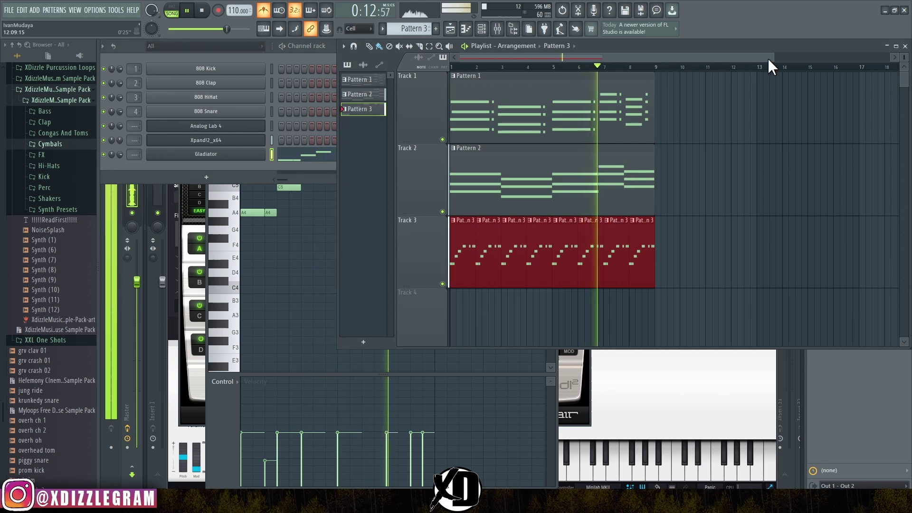
Step: Place the Kick (8) sample from the sample pack's Kick folder at the start of Track 4
drag(767, 58, 719, 58)
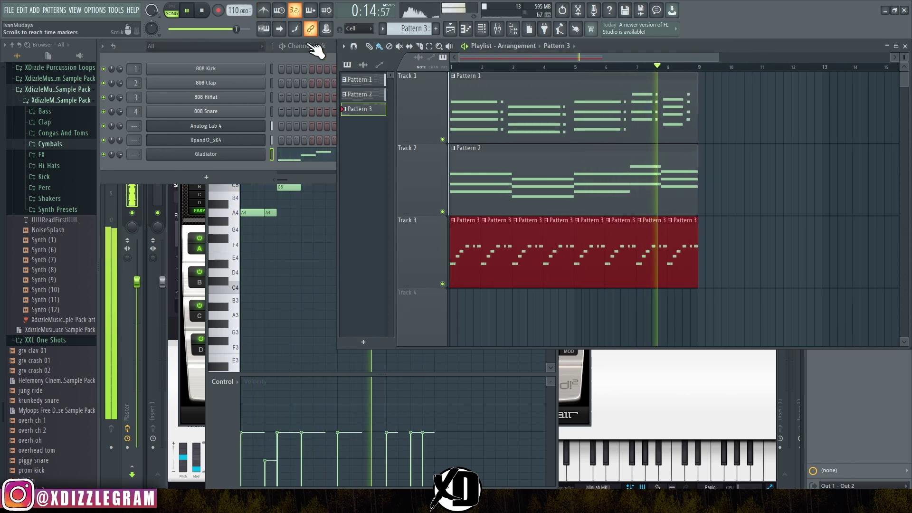
drag(712, 57, 664, 53)
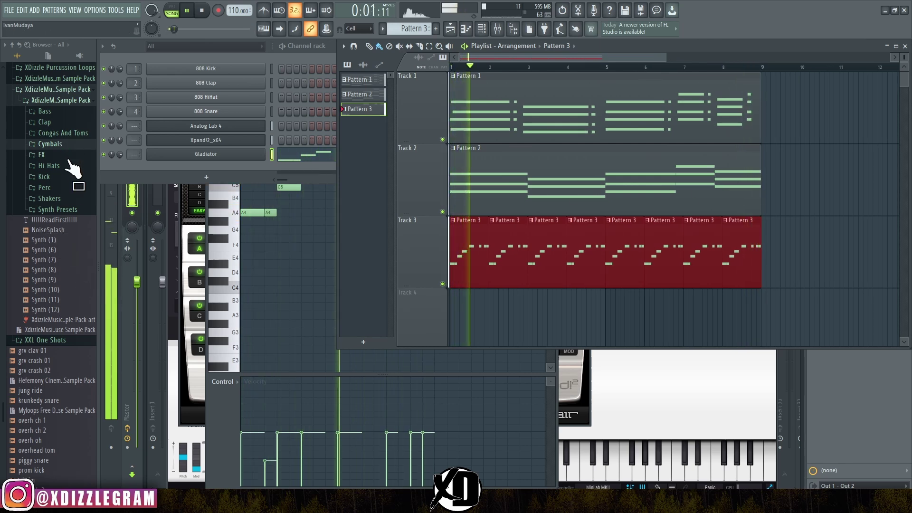
click(53, 178)
scroll(48, 222, down, 1)
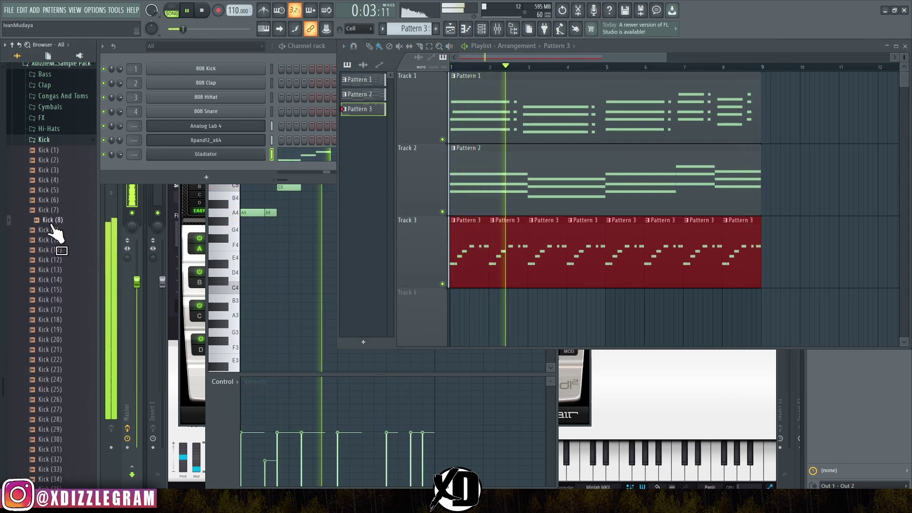
scroll(392, 253, down, 3)
scroll(576, 199, up, 2)
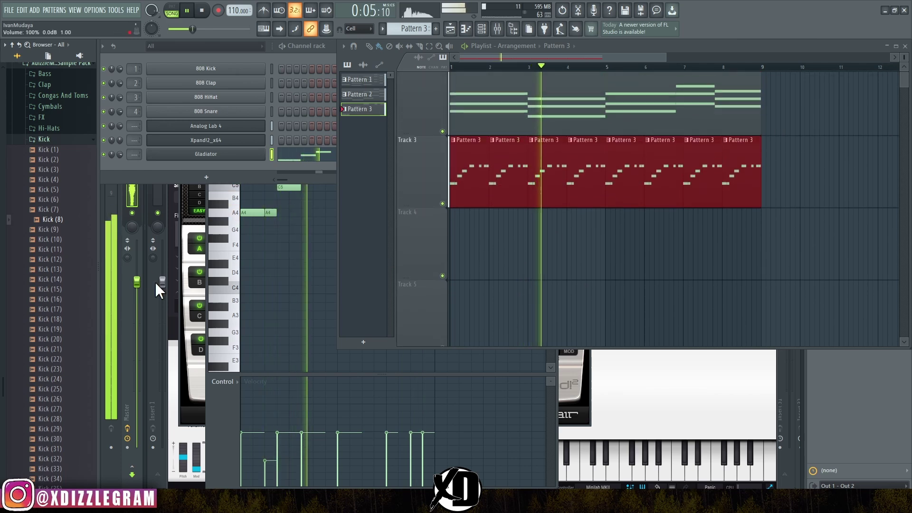
drag(59, 221, 66, 227)
drag(455, 244, 450, 245)
Step: Maximize the playlist and repeat Kick (8) on every beat of Track 4 through the end of bar 8
double_click(604, 50)
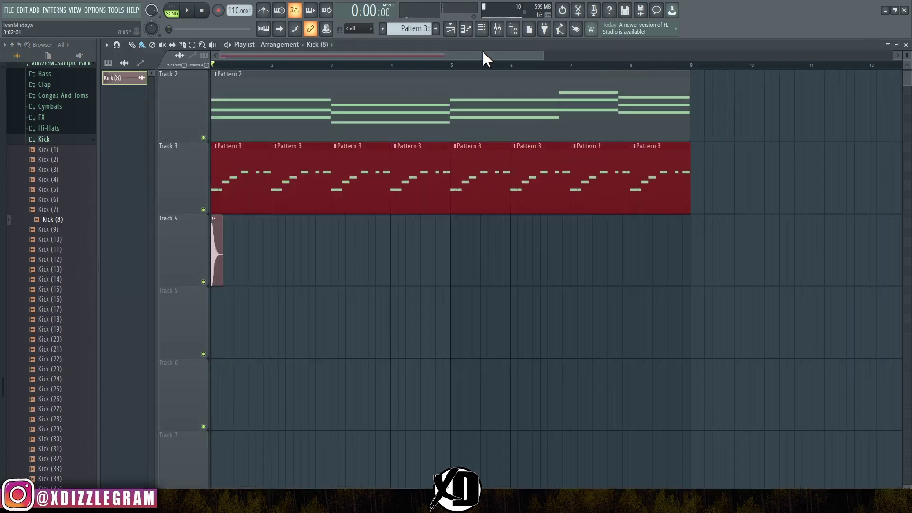
scroll(220, 71, up, 4)
click(230, 247)
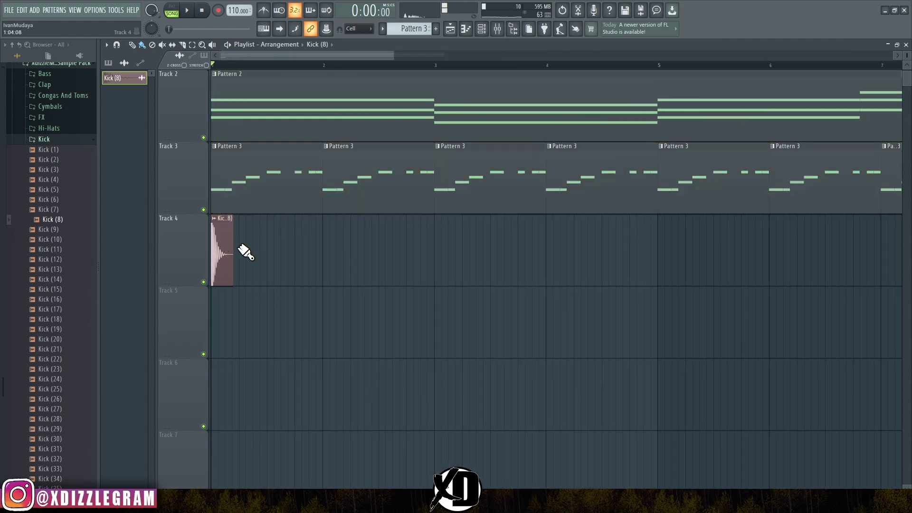
drag(327, 252, 751, 250)
key(space)
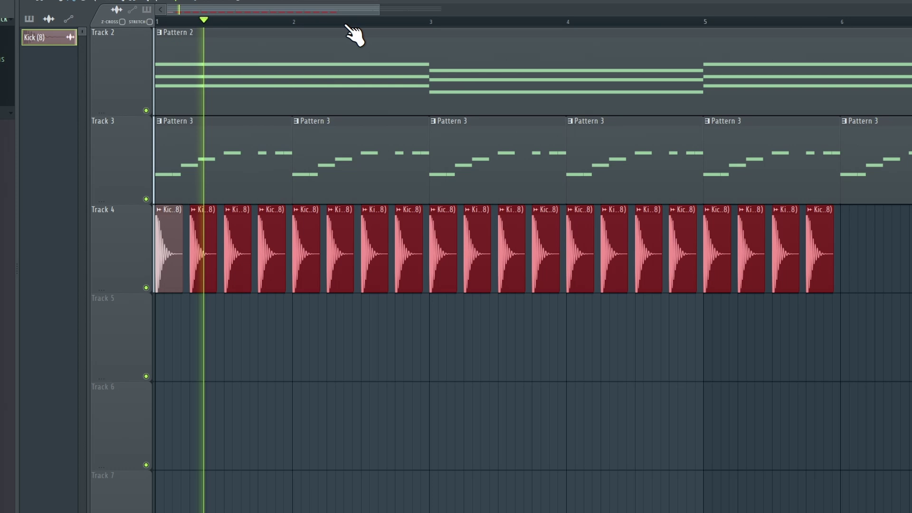
scroll(354, 36, down, 3)
drag(529, 255, 717, 250)
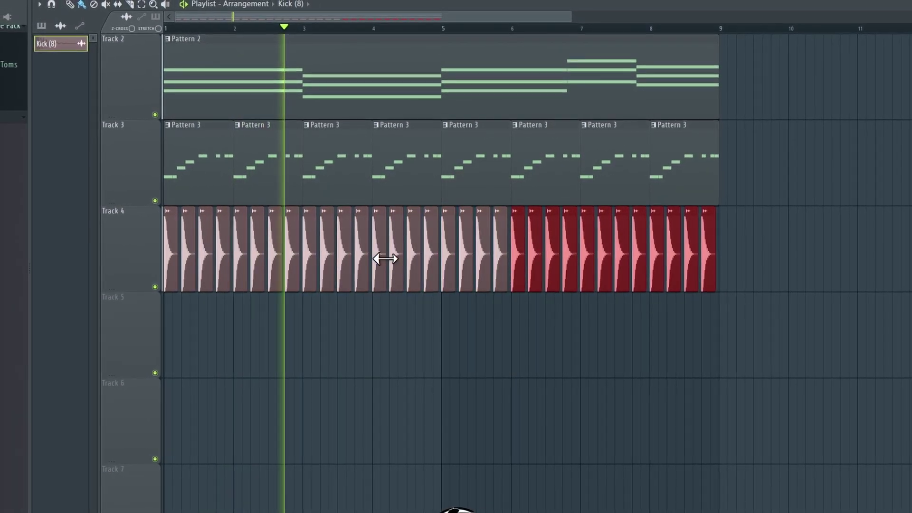
Step: Adjust the volume in the Kick (8) clip's channel settings, close them and restore the playlist to its smaller size
click(360, 246)
double_click(361, 247)
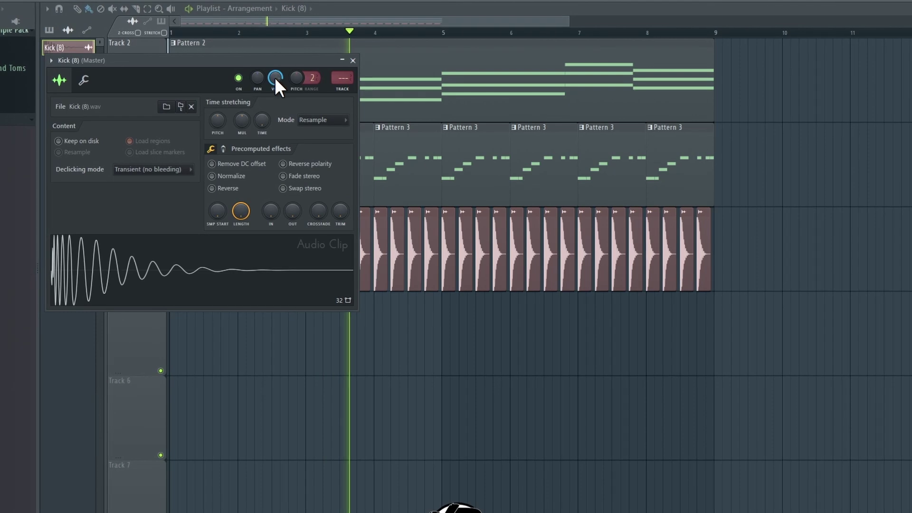
click(354, 63)
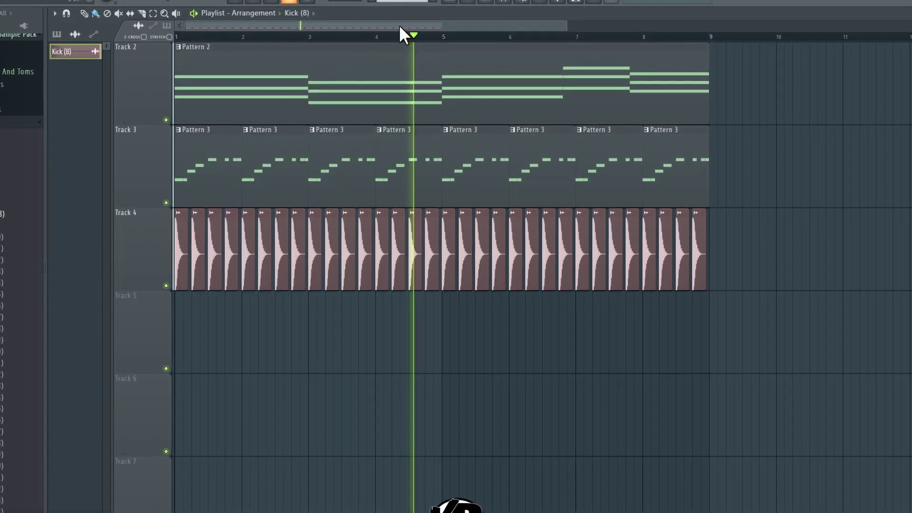
double_click(438, 19)
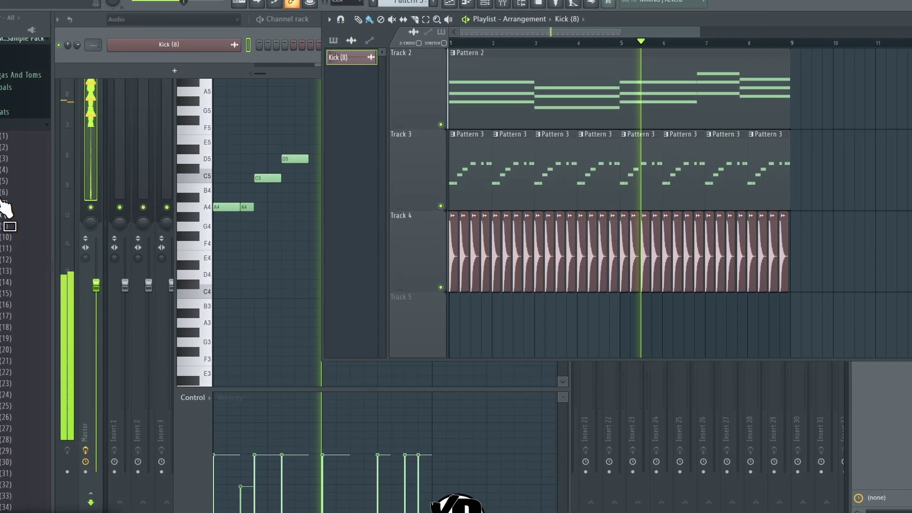
Step: Place the Clap (6) sample from the sample pack's Clap folder on beat 2 of bar 1 on Track 5 and maximize the playlist
click(10, 64)
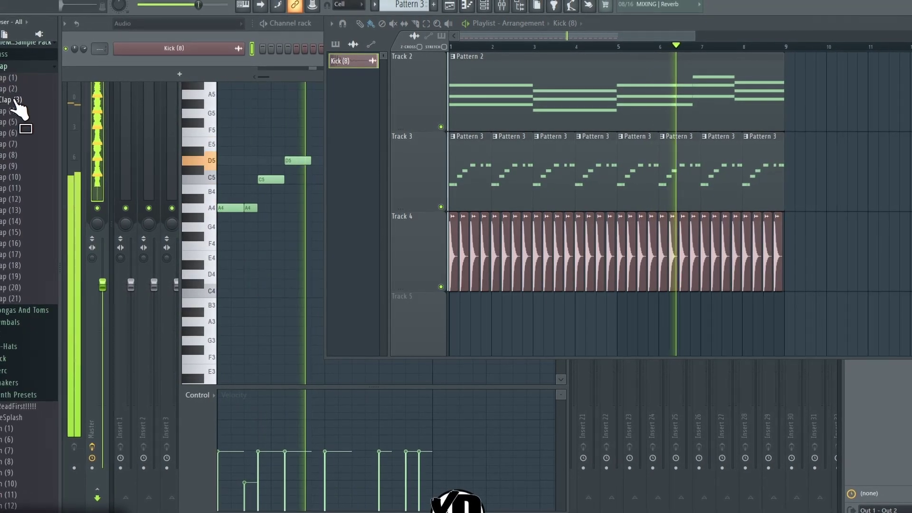
click(34, 134)
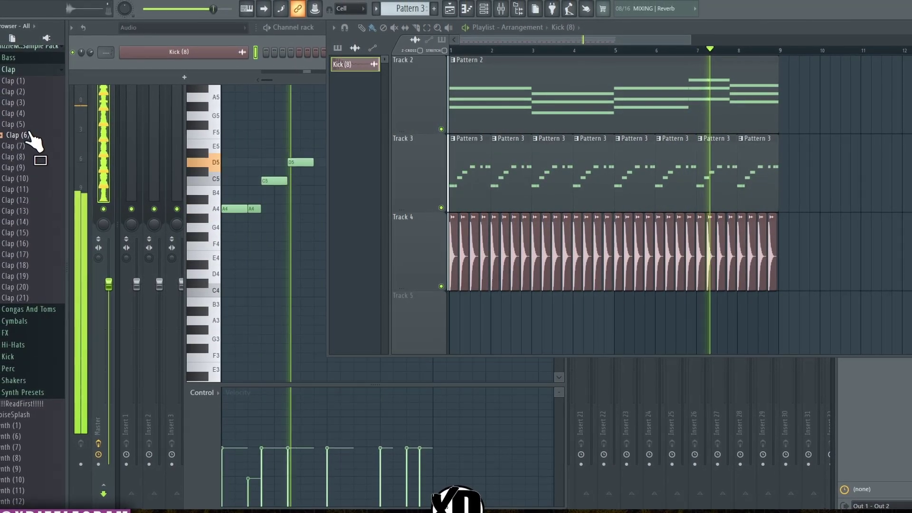
drag(39, 145, 462, 306)
double_click(611, 33)
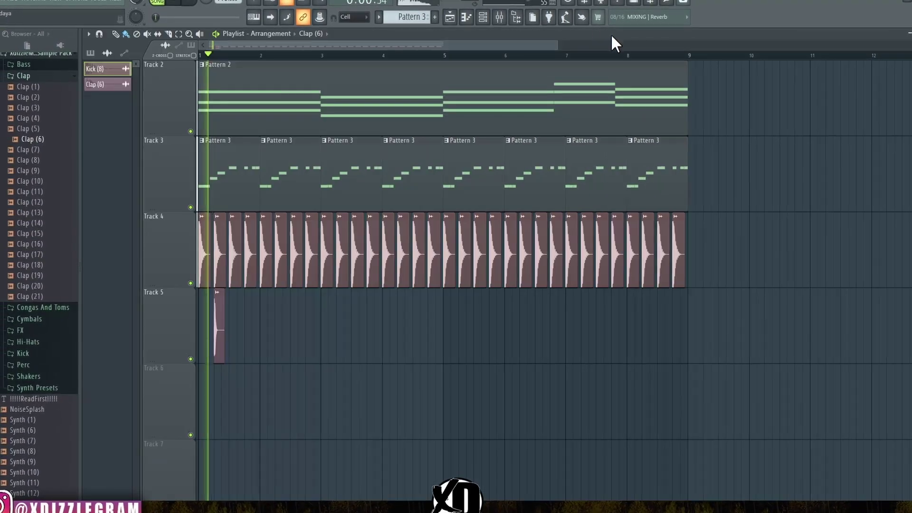
Step: Shift the Clap (6) clip slightly ahead of the second kick with snapping off, and set the snap back to Cell
scroll(215, 58, up, 2)
scroll(216, 59, up, 5)
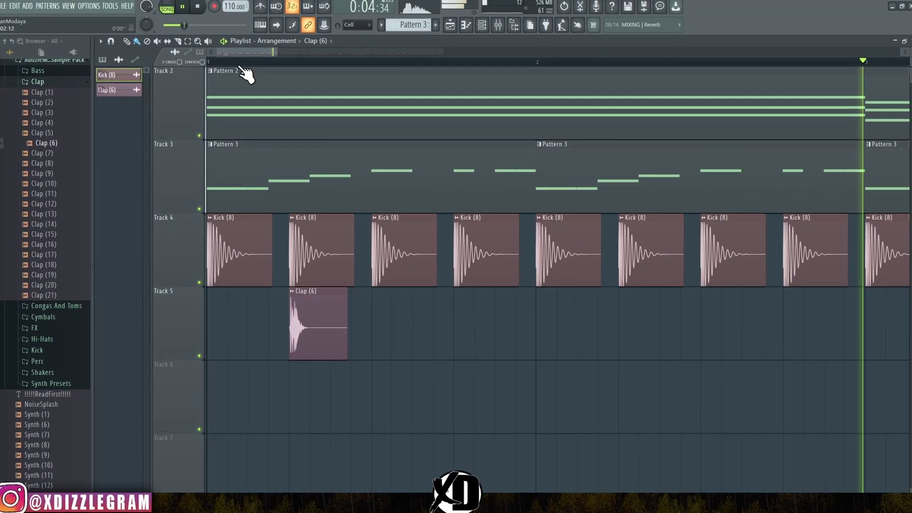
scroll(238, 64, up, 3)
key(space)
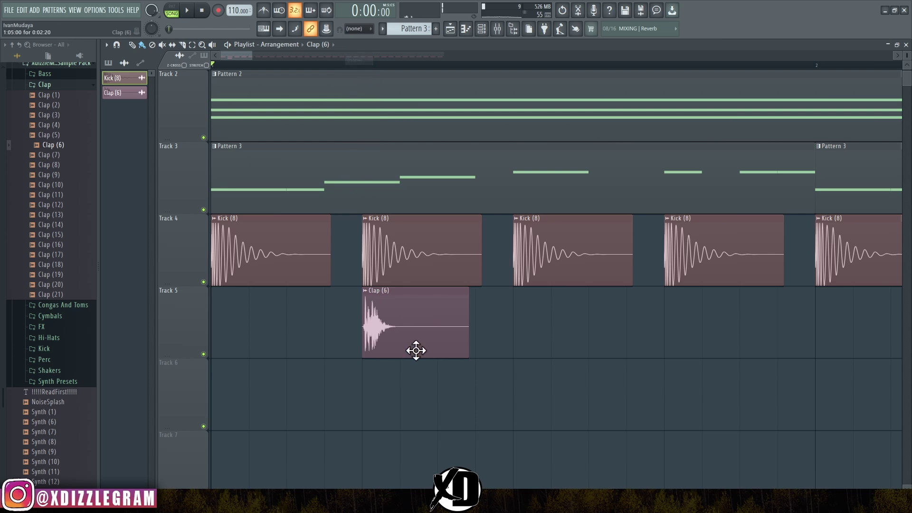
scroll(371, 72, up, 3)
drag(418, 353, 422, 328)
key(space)
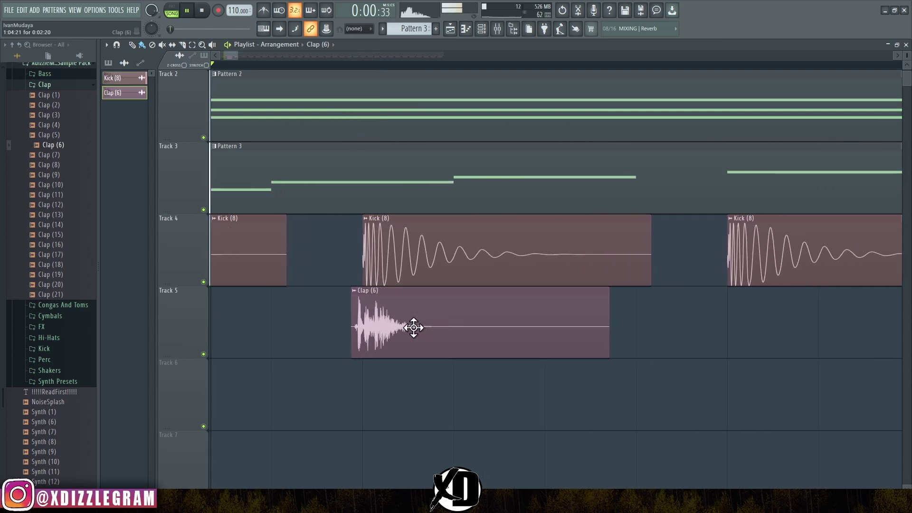
scroll(355, 74, down, 3)
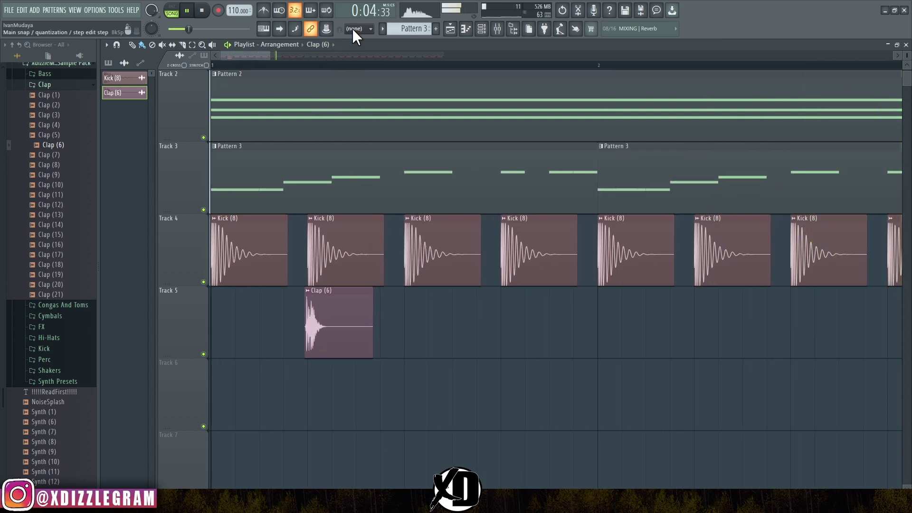
click(357, 33)
click(356, 46)
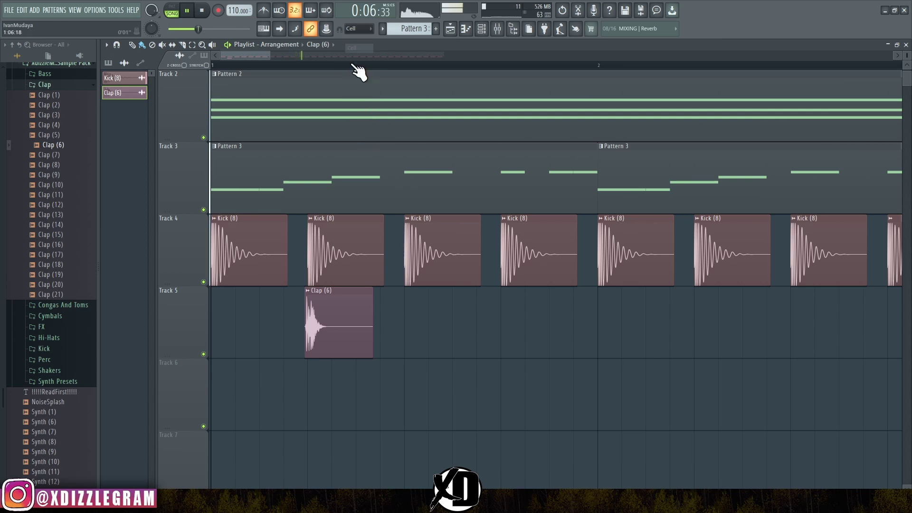
Step: Repeat Clap (6) on beats 2 and 4 of every bar on Track 5 through the end of bar 8
scroll(358, 72, down, 5)
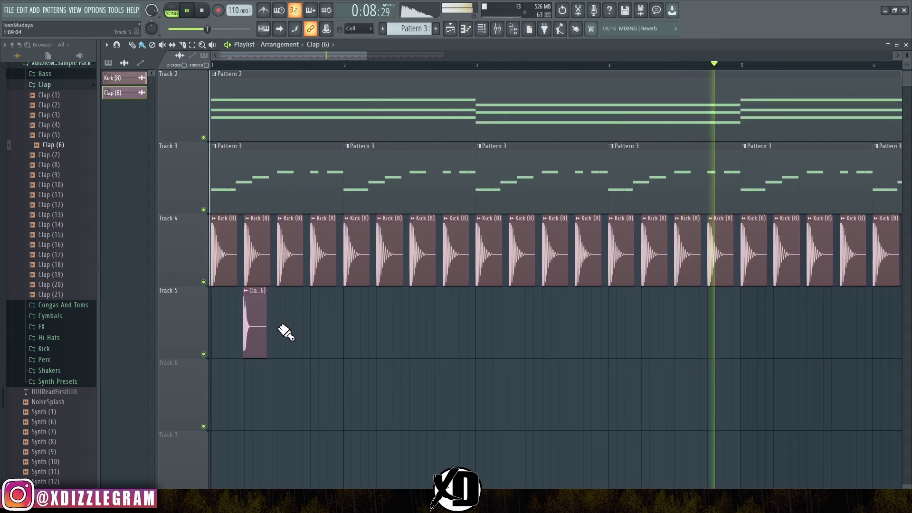
click(256, 323)
drag(254, 319, 320, 320)
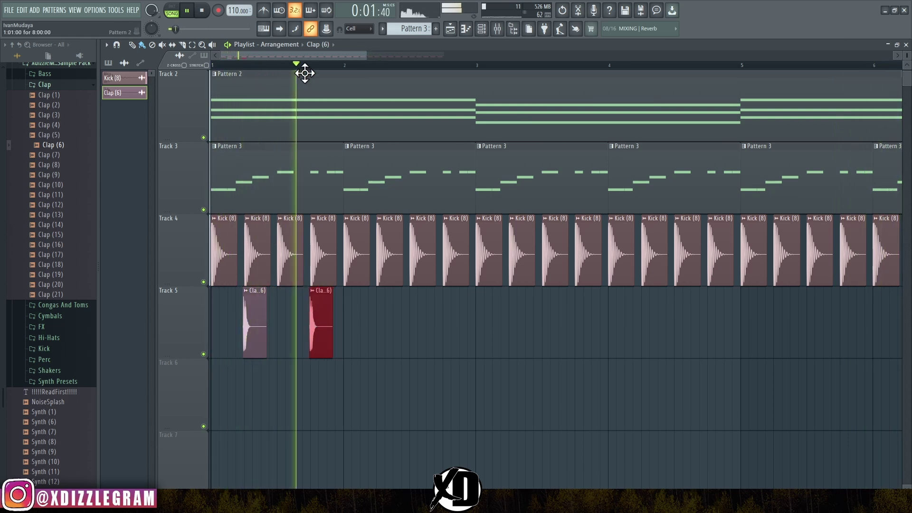
scroll(313, 74, down, 3)
key(space)
drag(298, 315, 292, 342)
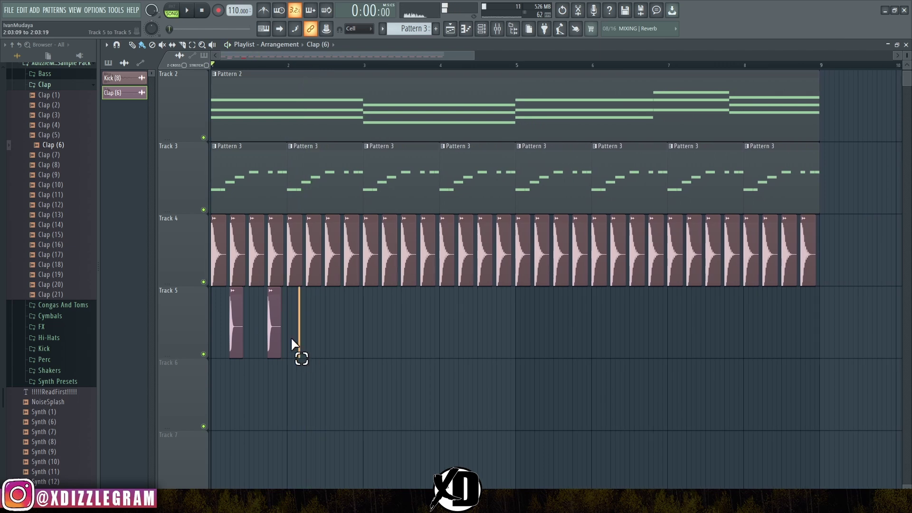
drag(234, 316, 309, 317)
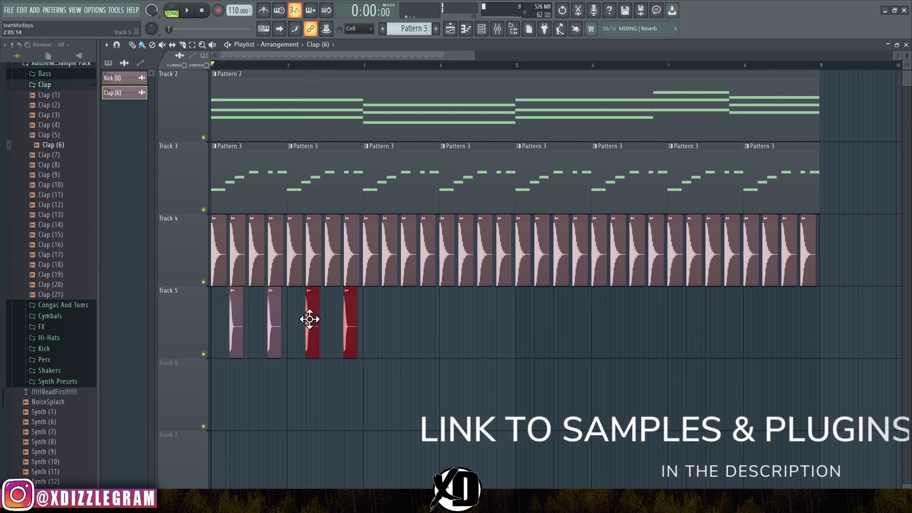
mouse_move(371, 334)
mouse_down()
mouse_move(210, 322)
mouse_move(388, 329)
mouse_up()
mouse_move(526, 342)
mouse_down()
mouse_move(238, 342)
mouse_move(232, 327)
mouse_move(541, 335)
mouse_up()
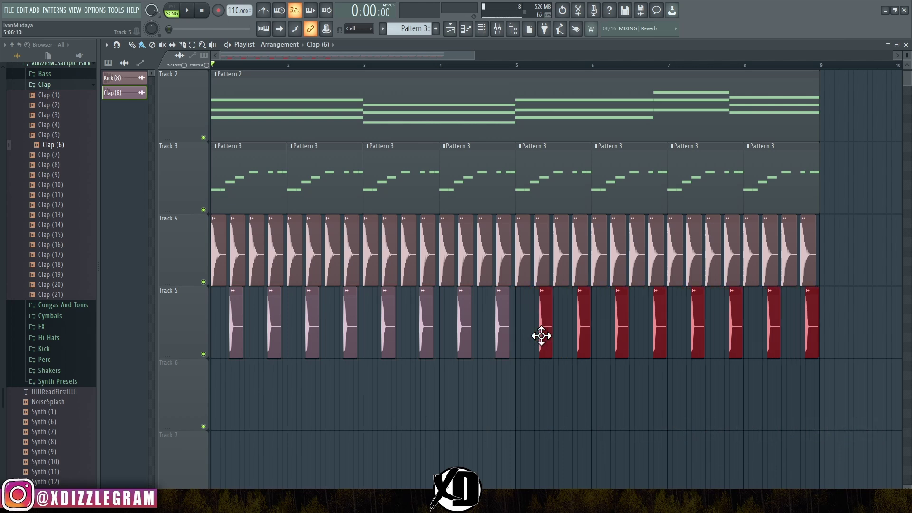
Step: Set the Clap (6) channel volume to 48% and close its channel settings
double_click(237, 325)
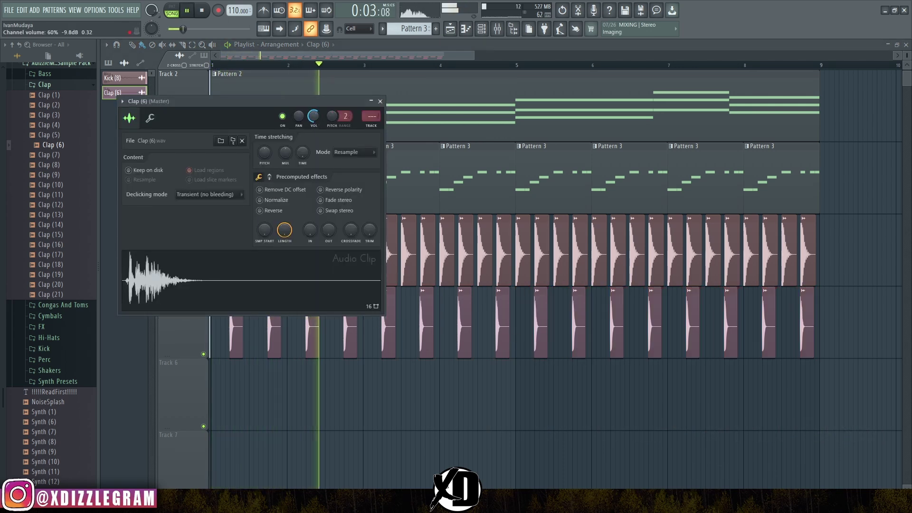
scroll(314, 115, down, 3)
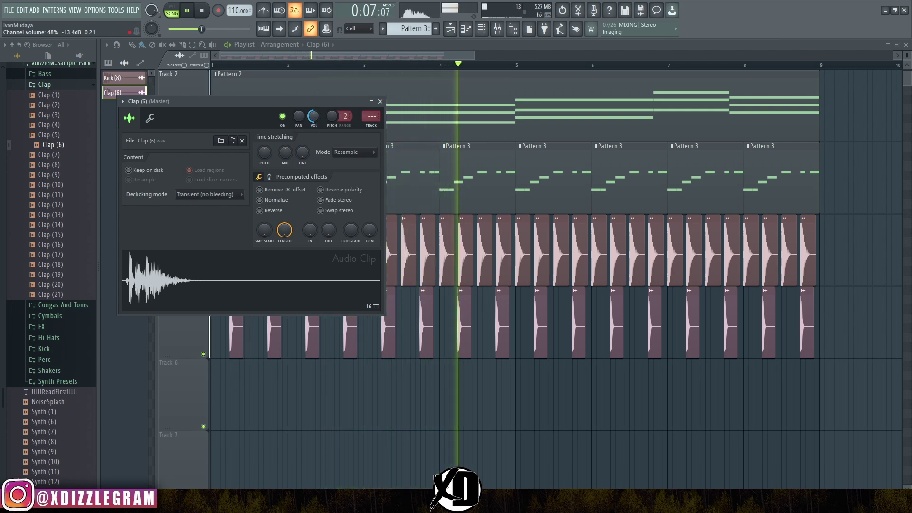
click(380, 101)
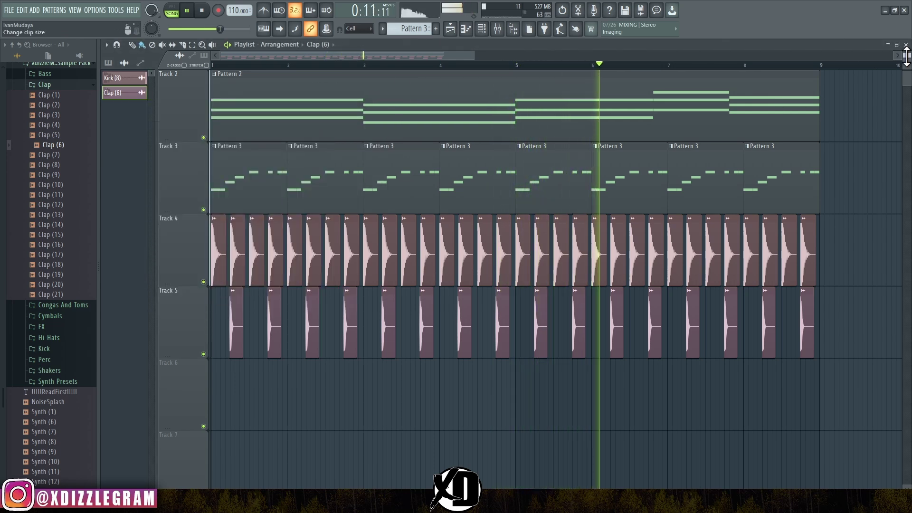
Step: Place the Hi-Hat (11) sample from the Hi-Hats folder on the first offbeat of bar 1 on Track 6
scroll(907, 56, down, 2)
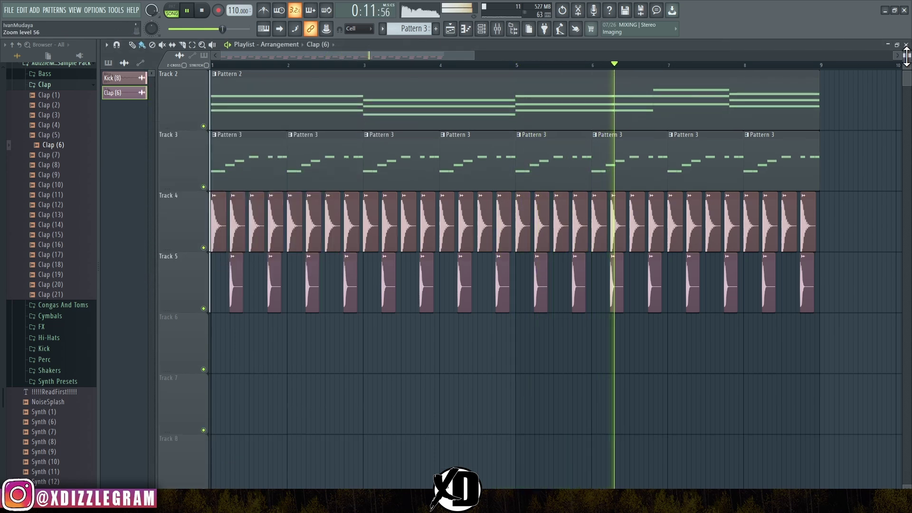
click(45, 84)
click(52, 128)
drag(53, 178, 215, 334)
drag(233, 72, 250, 54)
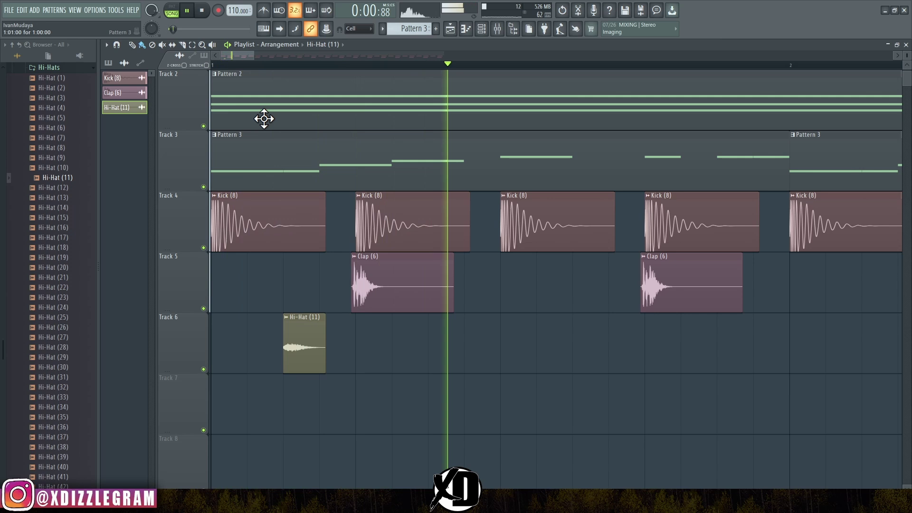
Step: Add Hi-Hat (11) clips on the three remaining offbeats of bar 1 on Track 6
click(473, 346)
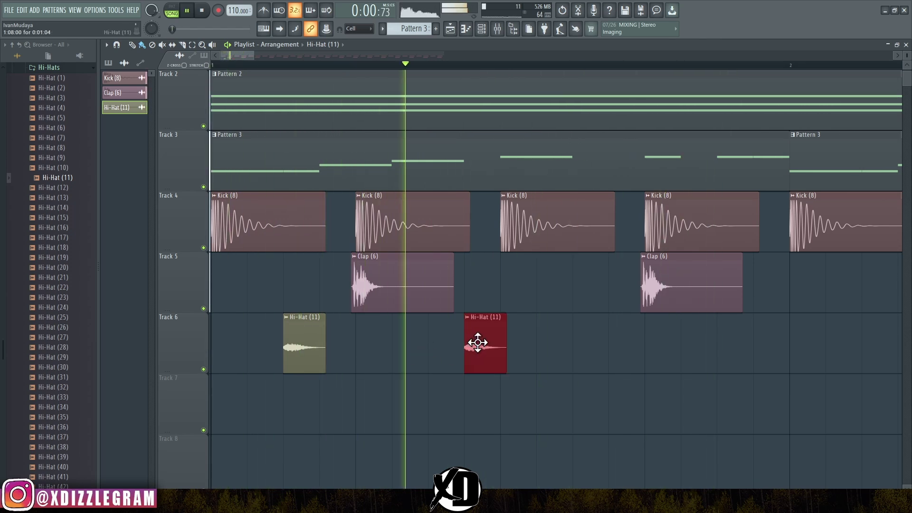
drag(478, 342, 452, 339)
click(580, 343)
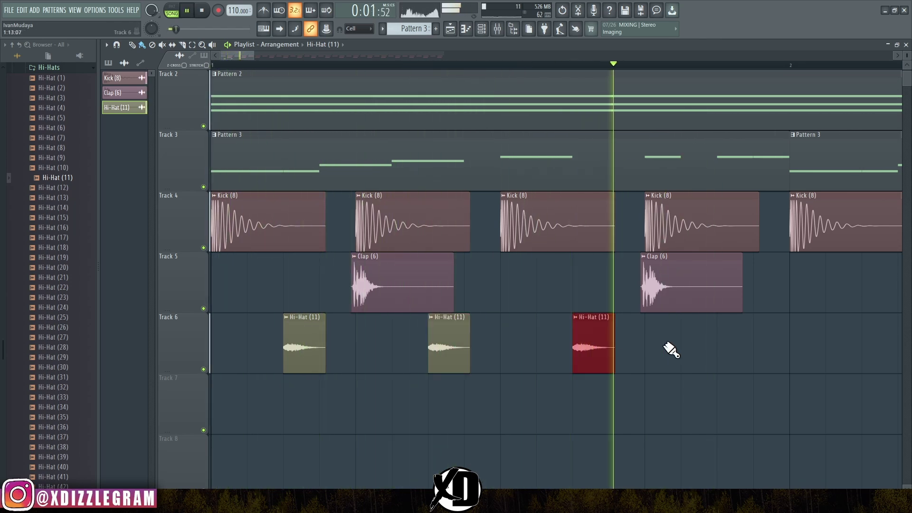
click(734, 354)
Step: Duplicate the bar 1 hi-hat clips on Track 6 so they fill the offbeats through the end of bar 4
scroll(385, 71, down, 5)
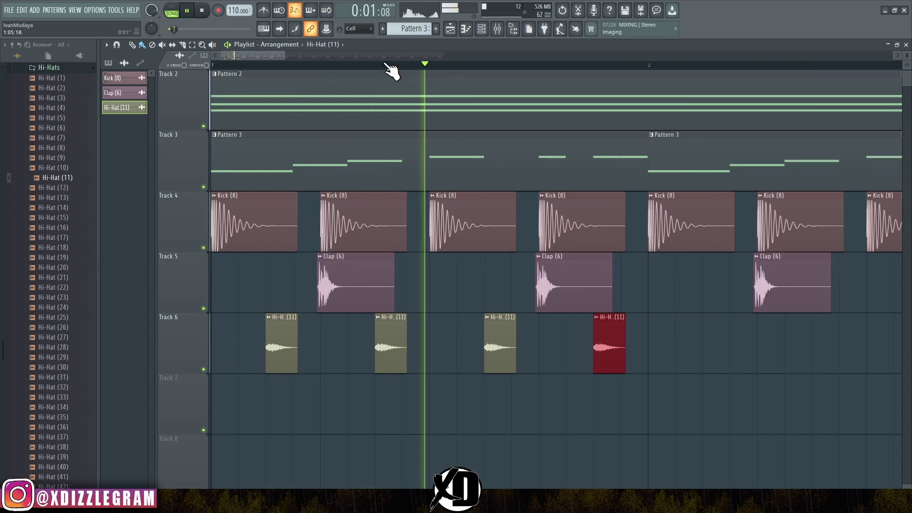
key(space)
drag(420, 371, 232, 266)
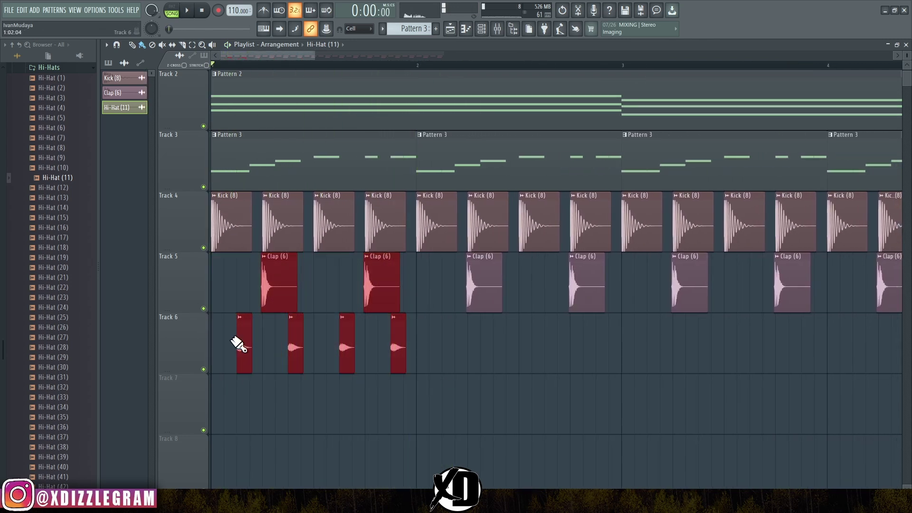
drag(481, 407, 451, 359)
mouse_move(650, 371)
mouse_down()
mouse_move(254, 376)
mouse_move(419, 364)
mouse_move(649, 366)
mouse_up()
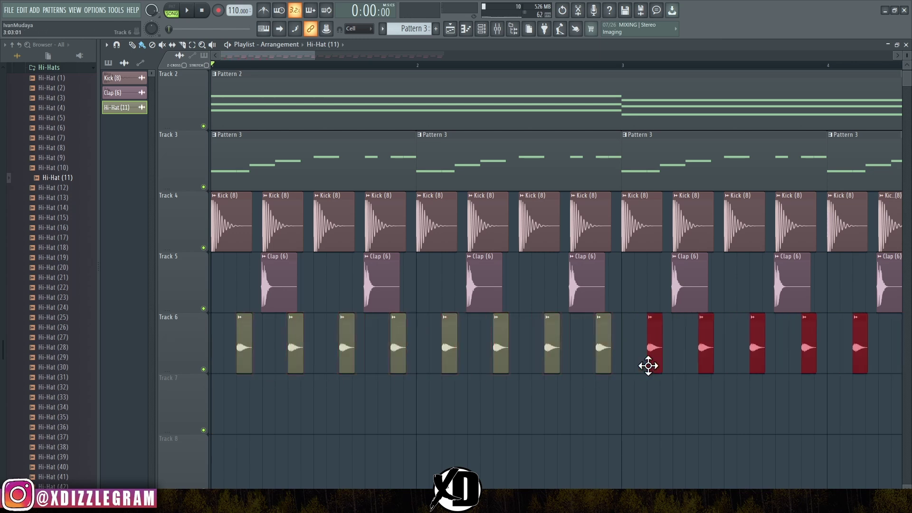
scroll(305, 71, down, 3)
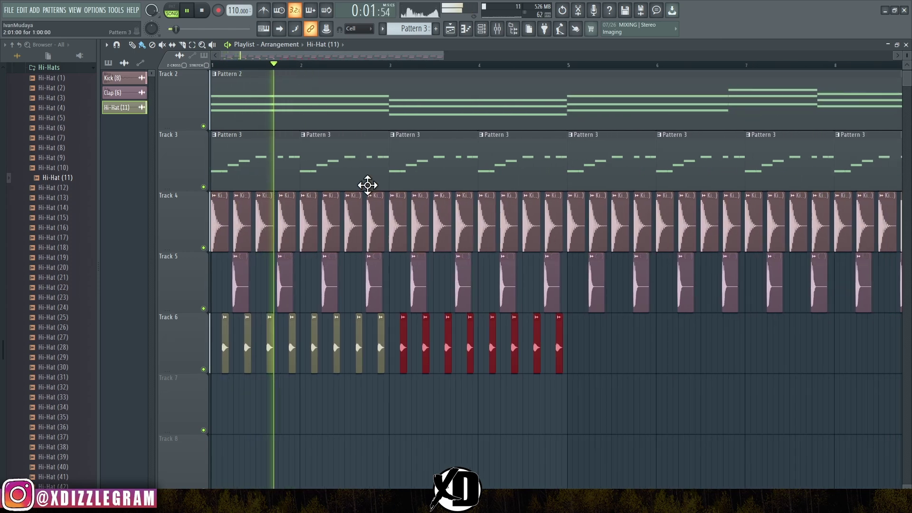
Step: Duplicate the four bars of Hi-Hat (11) across bars 5 to 8 and set the sample's channel volume to 48%
drag(563, 368, 598, 351)
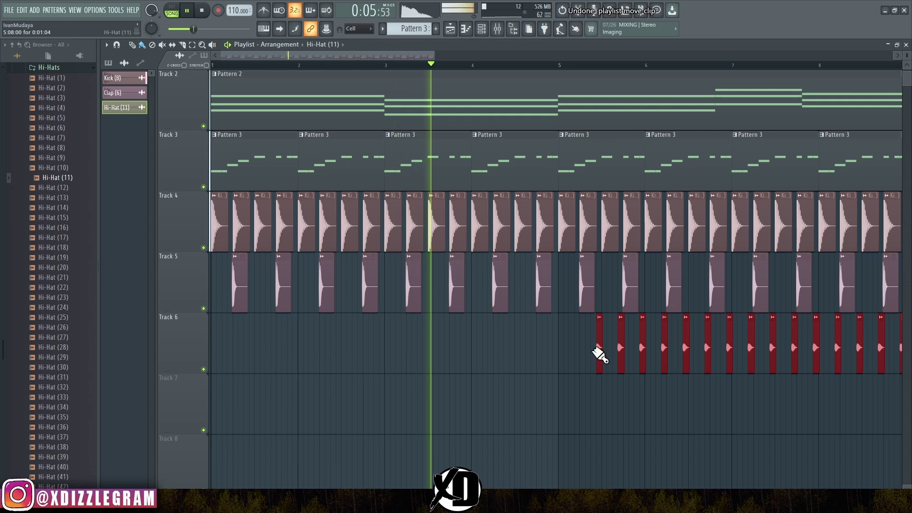
key(ctrl+z)
key(ctrl+b)
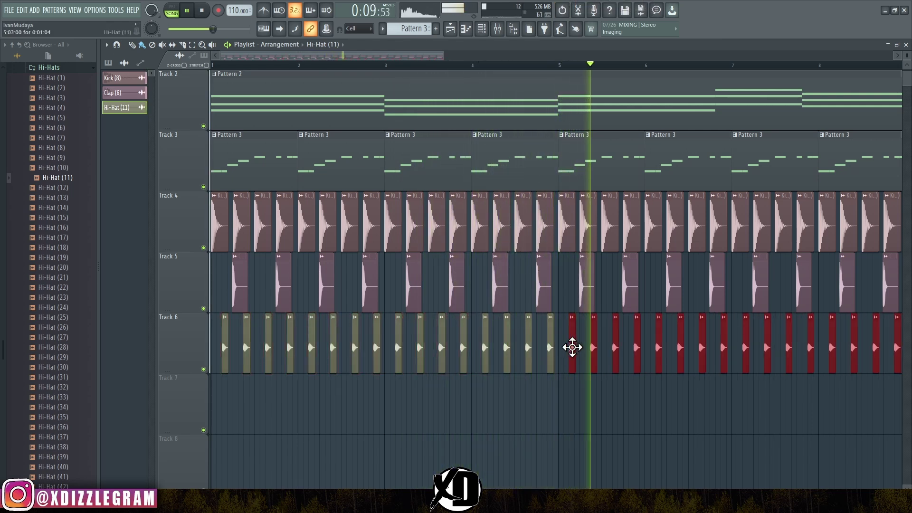
scroll(490, 67, down, 1)
scroll(489, 70, down, 1)
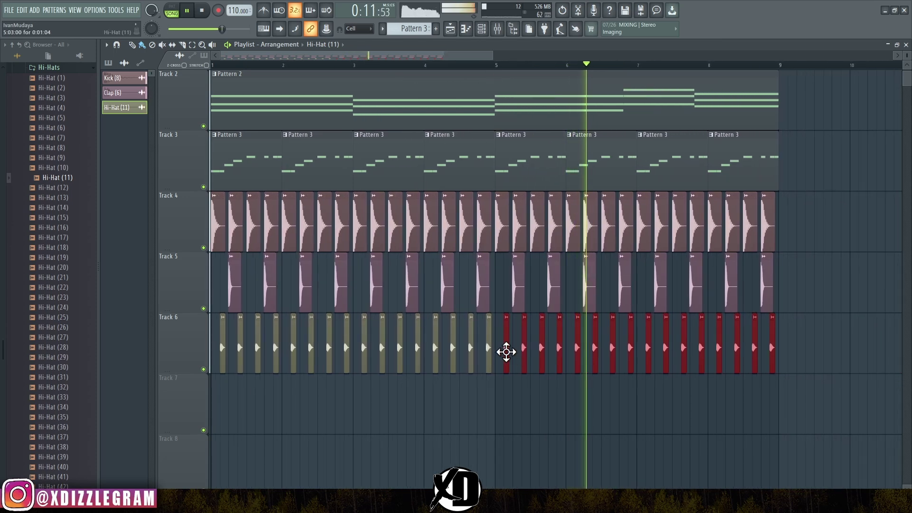
double_click(507, 351)
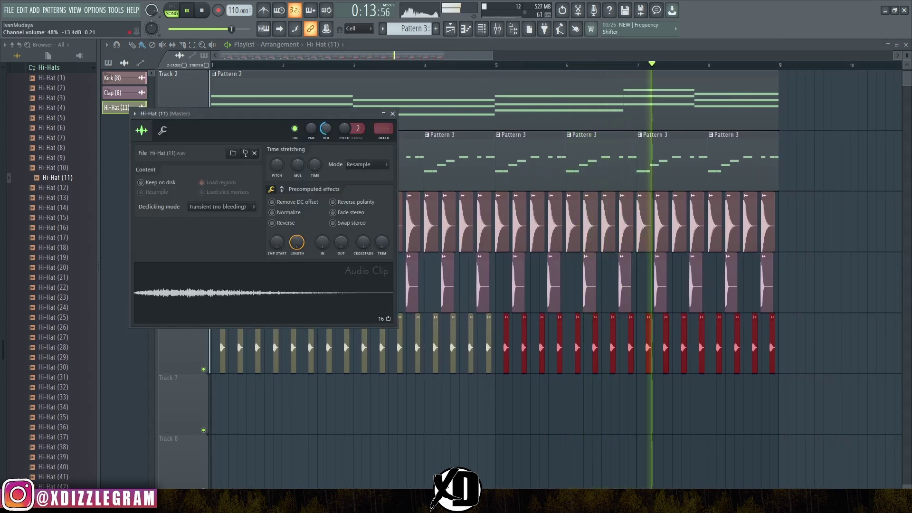
click(393, 114)
Step: Place Hi-Hat (25) on the third offbeat of bar 4 on Track 7 and adjust its channel volume
drag(44, 322, 73, 331)
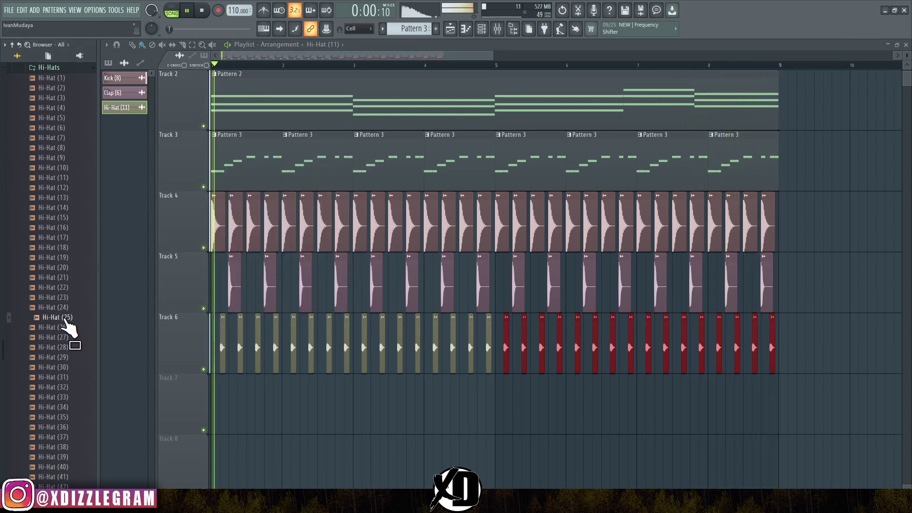
drag(224, 395, 509, 413)
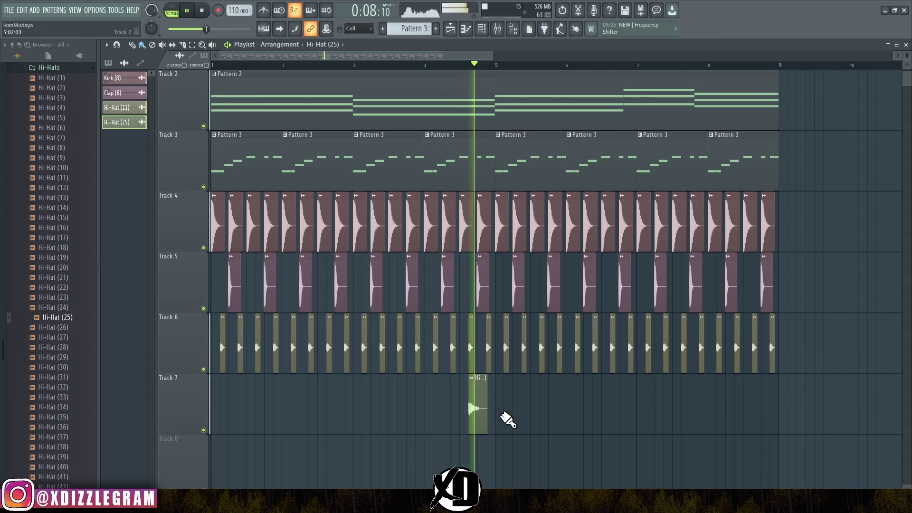
scroll(478, 71, up, 3)
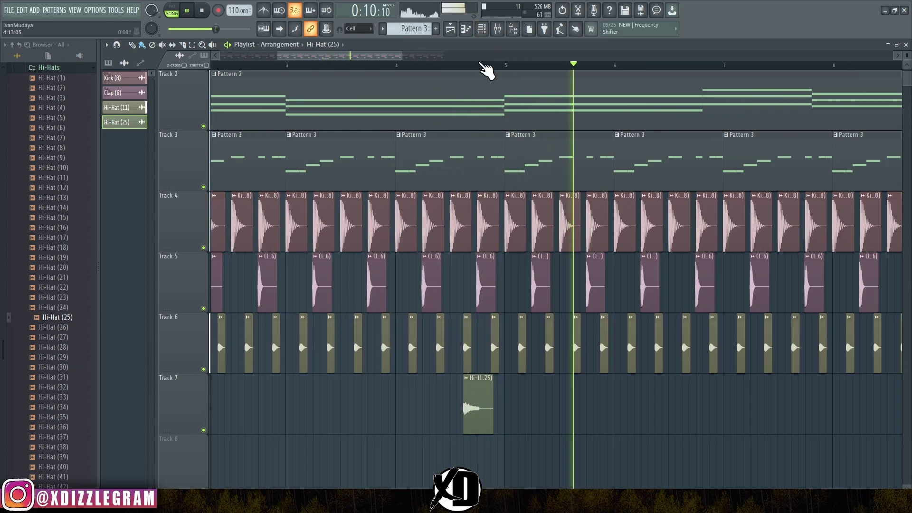
double_click(475, 397)
drag(338, 141, 338, 148)
Step: Shorten and duplicate the Hi-Hat (25) clip onto the last offbeat of bar 4, and check the sample's channel settings
drag(499, 407, 490, 405)
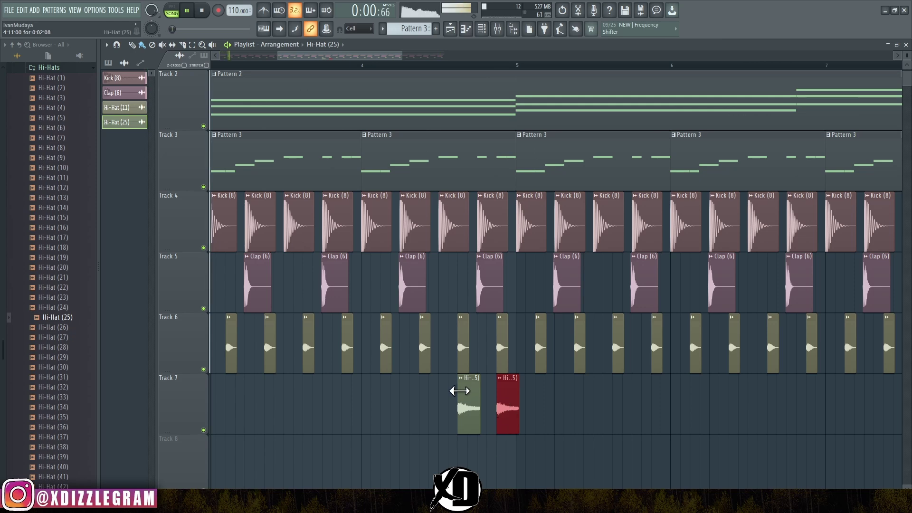
double_click(467, 391)
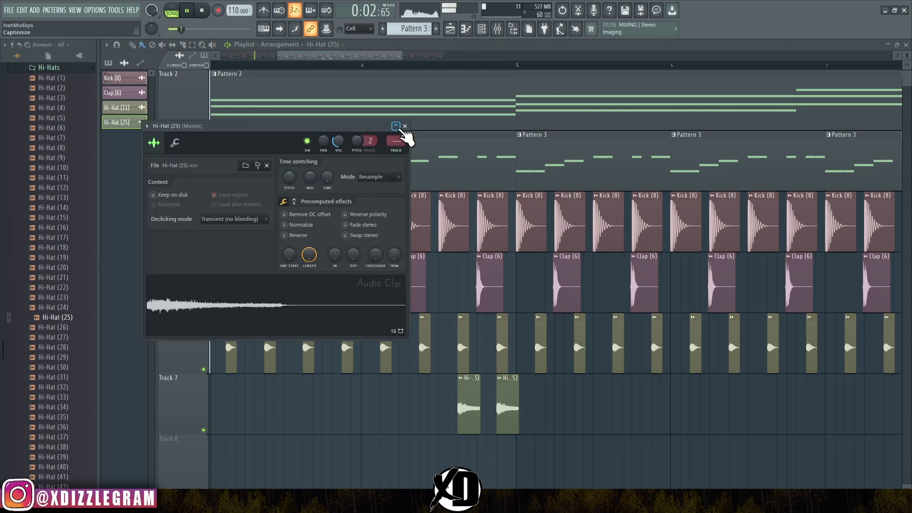
click(396, 126)
Step: Check the Hi-Hat (25) channel settings and place another Hi-Hat (25) clip at the end of bar 8 on Track 7
scroll(397, 73, down, 6)
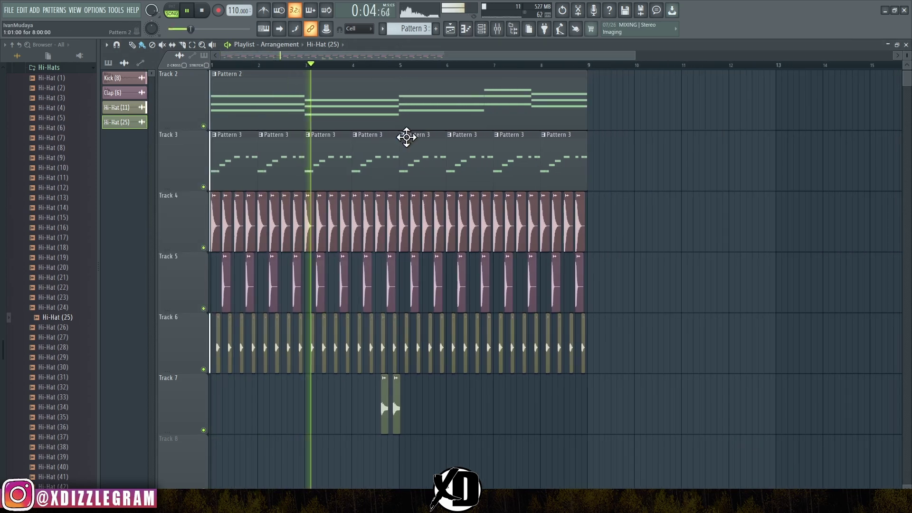
click(389, 399)
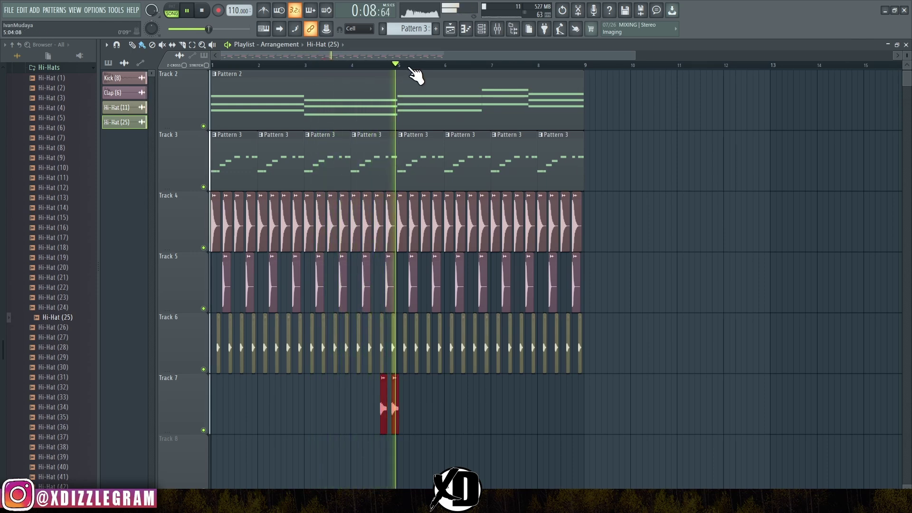
scroll(414, 73, up, 4)
double_click(386, 407)
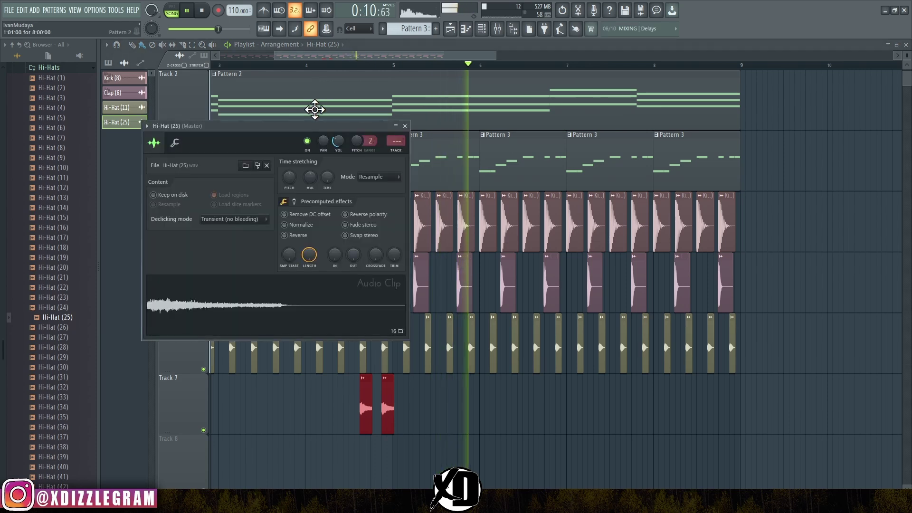
click(405, 126)
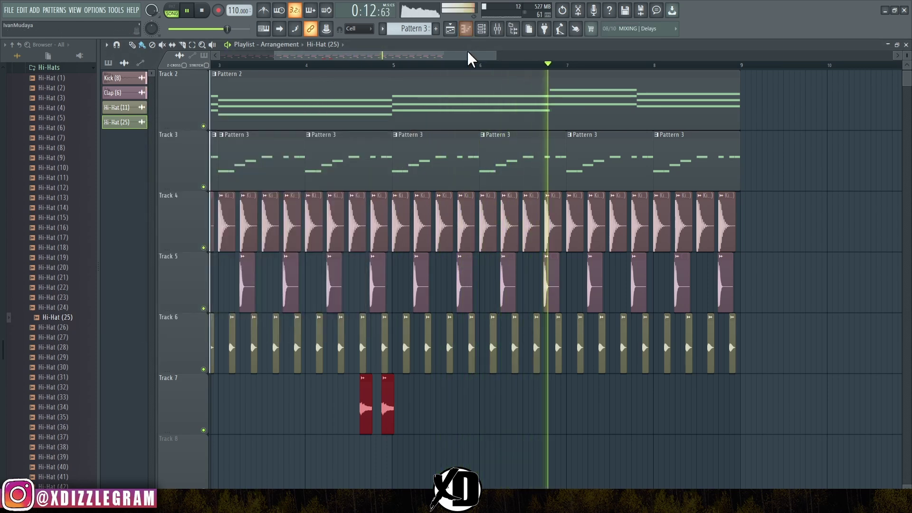
scroll(473, 67, down, 4)
scroll(906, 54, down, 1)
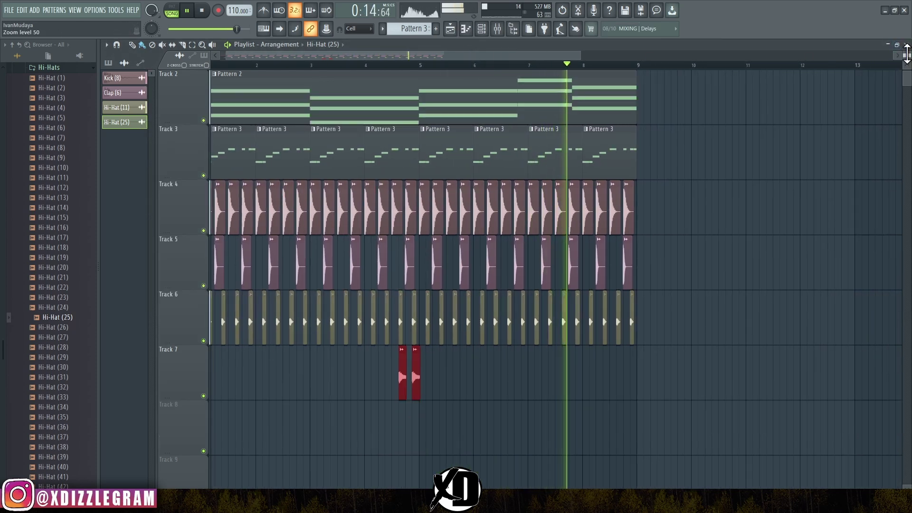
scroll(906, 54, down, 1)
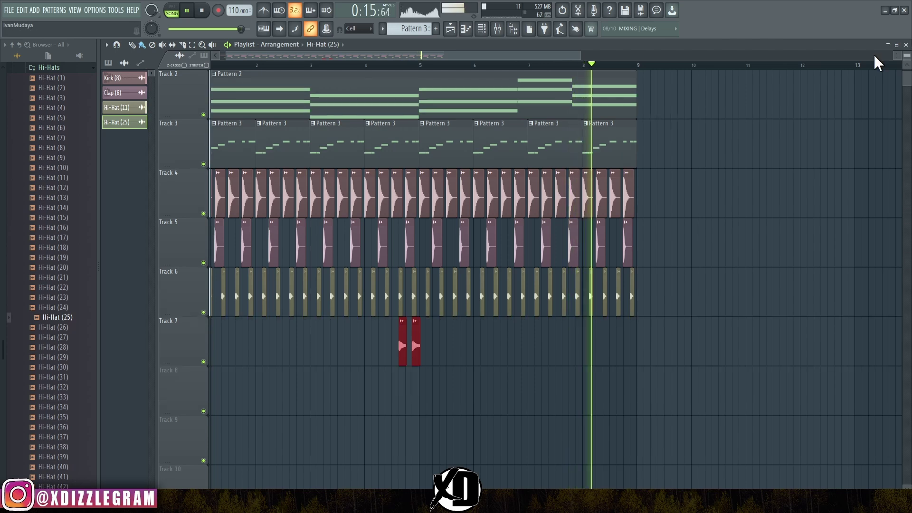
click(632, 341)
Step: Set the playback range to bars 1 to 8, clear the clip selection and restore the playlist to its smaller window
drag(639, 63, 184, 65)
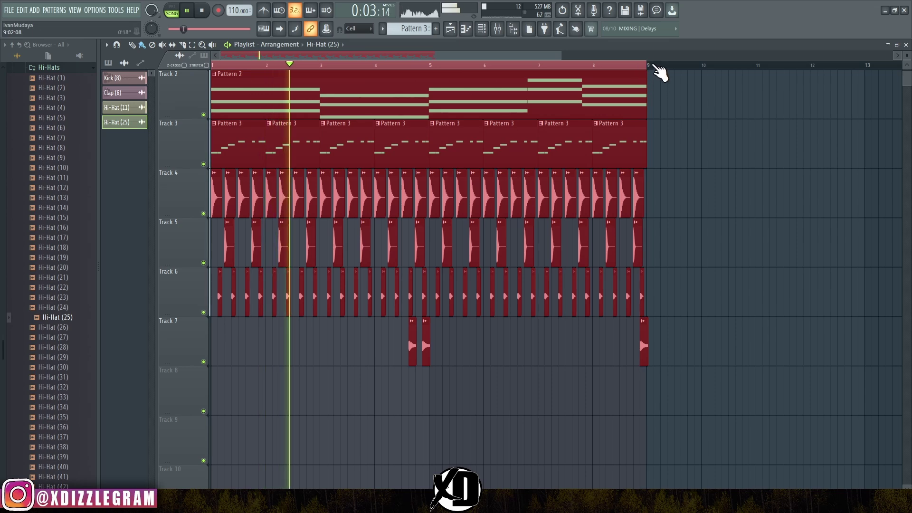
scroll(651, 70, up, 5)
click(660, 304)
right_click(660, 304)
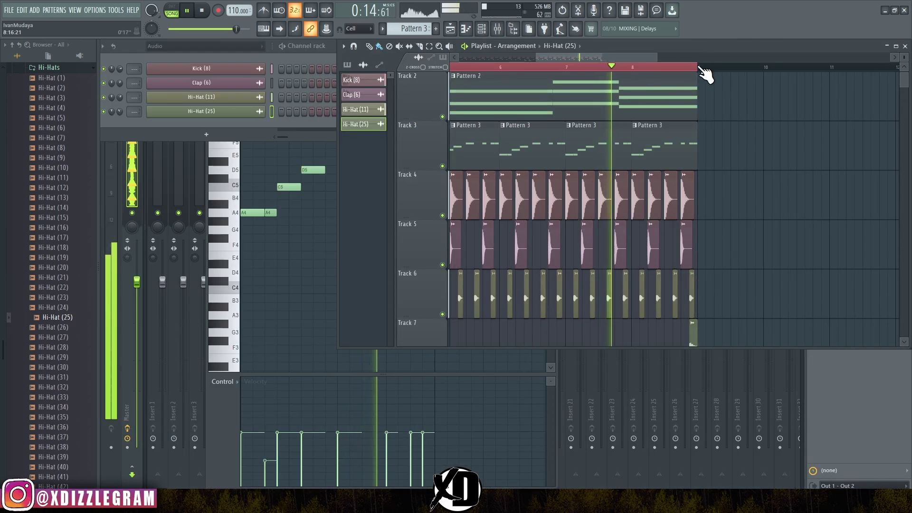
scroll(707, 75, down, 2)
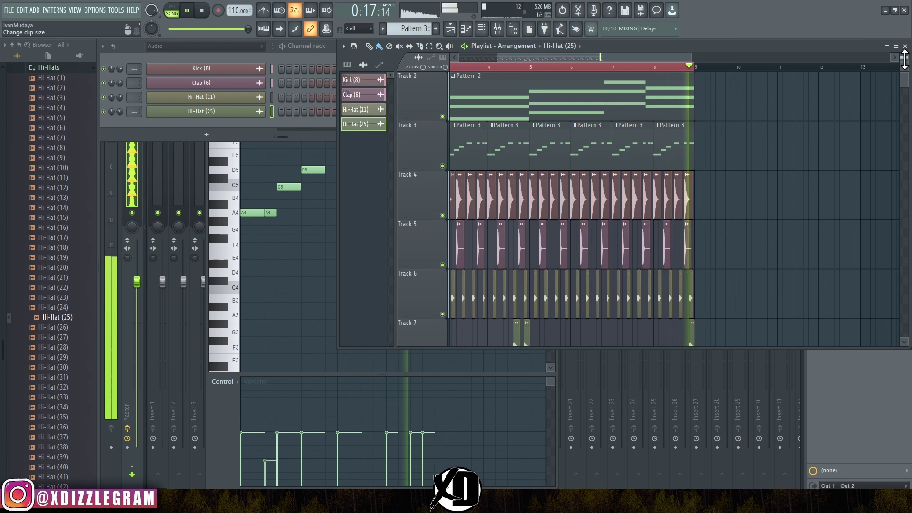
scroll(812, 133, down, 2)
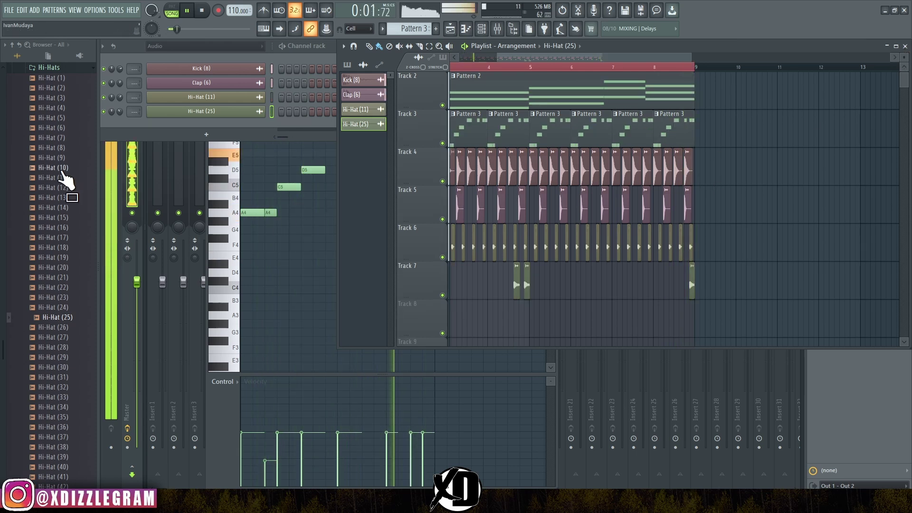
Step: Create Pattern 4, filter the channel rack to Unsorted channels and add the Hi-Hat (26) sample as a new channel
click(63, 309)
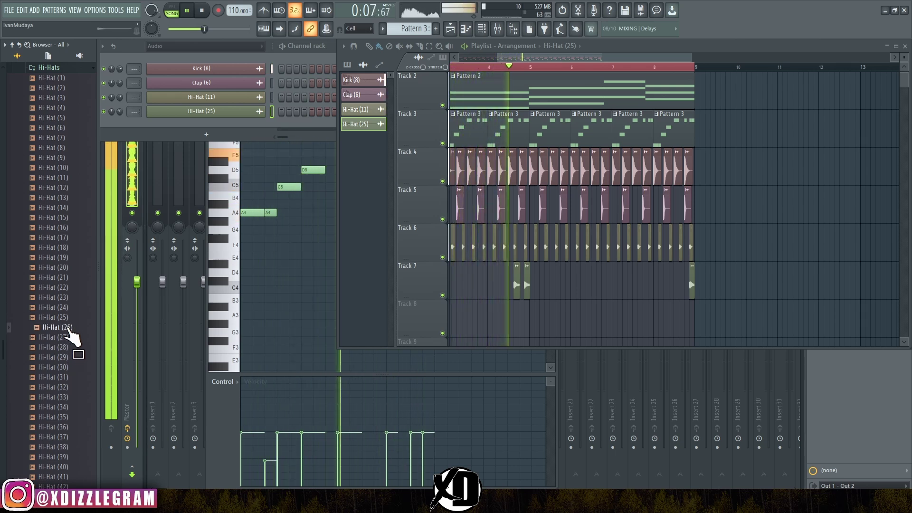
key(F4)
click(139, 58)
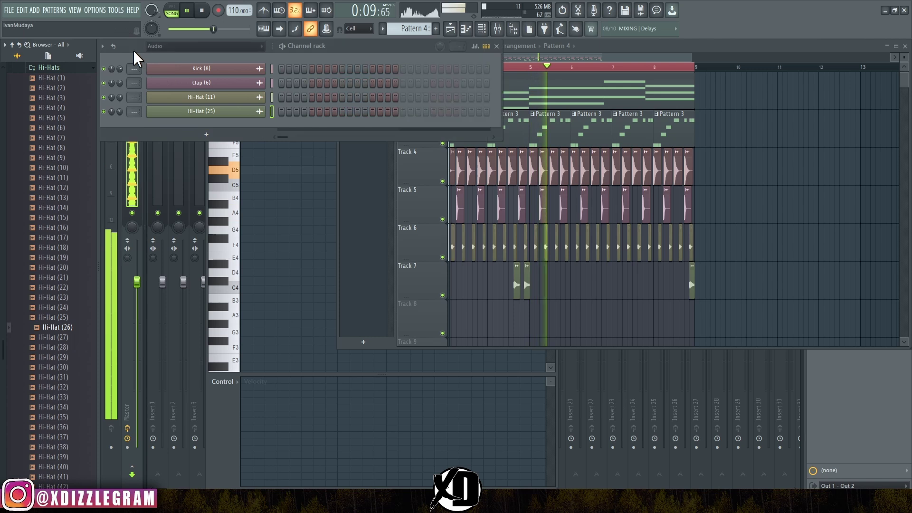
click(205, 46)
click(161, 78)
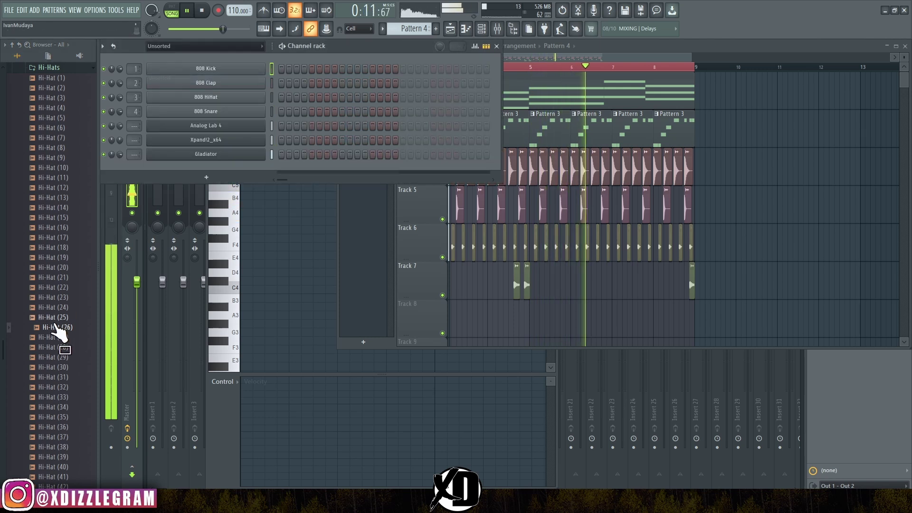
drag(71, 338, 204, 183)
Step: Paint Pattern 4 across bars 1 to 8 on Track 8 and add Hi-Hat (26) hits on steps 4 and 6
drag(462, 314, 672, 326)
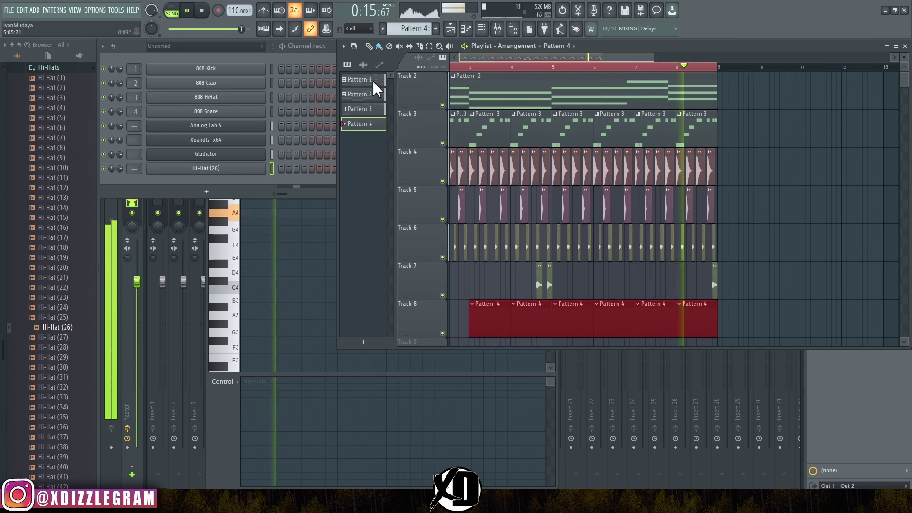
drag(468, 319, 500, 324)
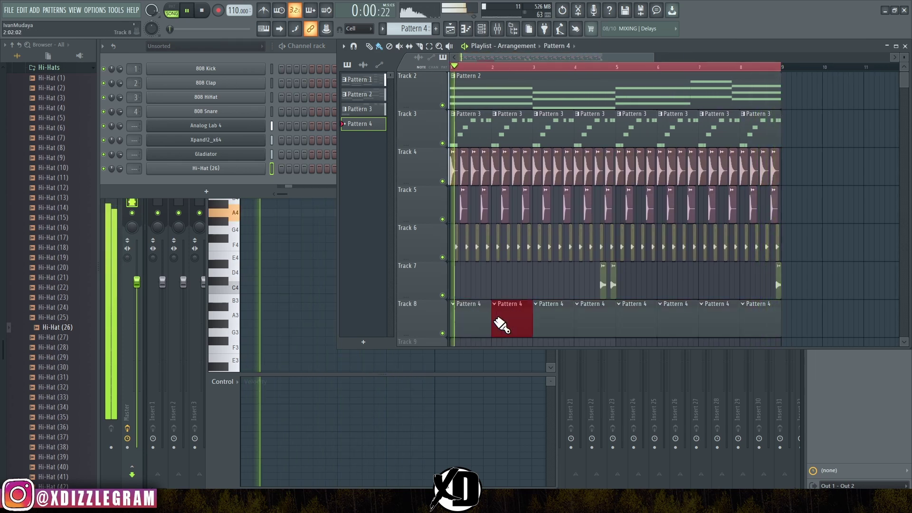
click(291, 179)
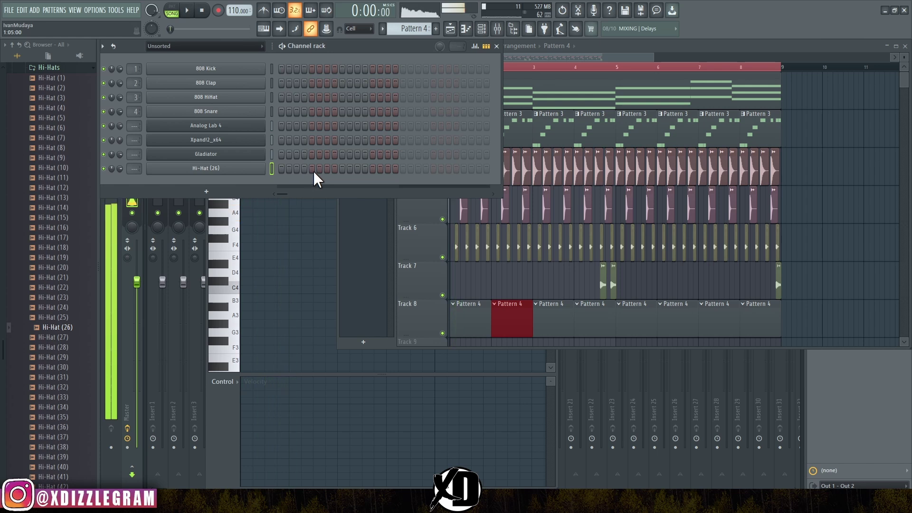
key(space)
click(304, 168)
click(319, 168)
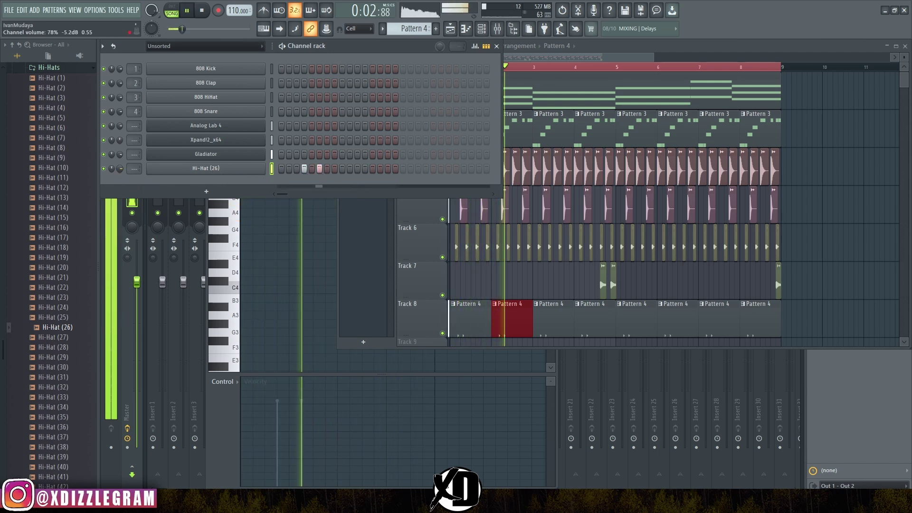
Step: Add the Hi-Hat (44) sample as a channel in Pattern 4 with a hit on step 11 and its volume at about 59%
scroll(65, 391, down, 2)
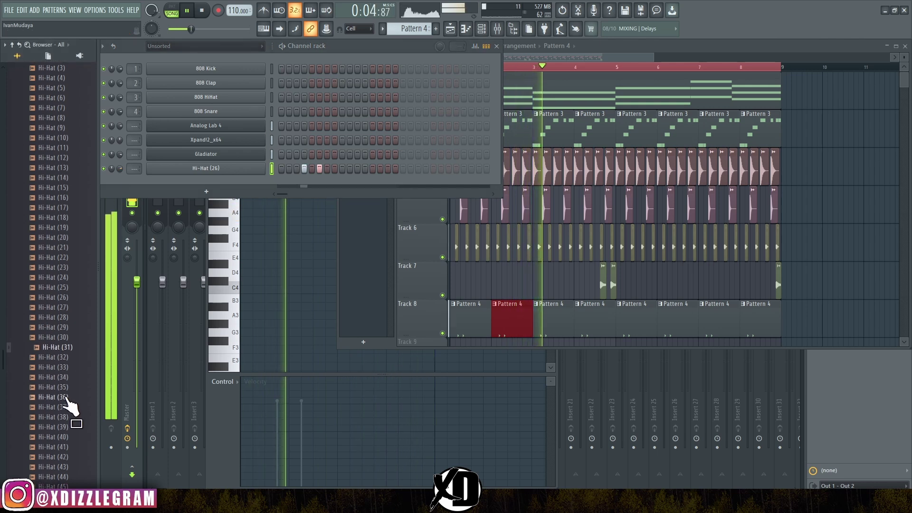
scroll(58, 365, down, 12)
scroll(76, 347, down, 8)
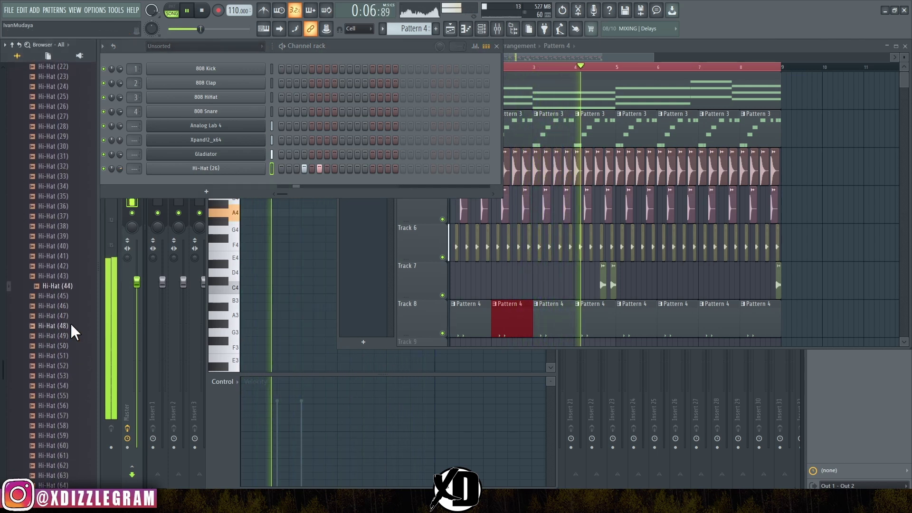
drag(70, 269, 257, 183)
click(357, 182)
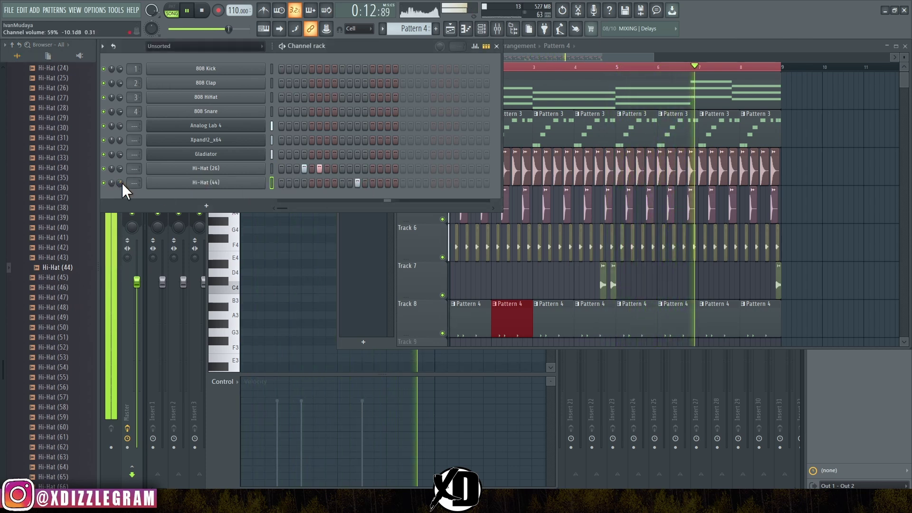
Step: Raise the main swing of the channel rack and add a second Hi-Hat (44) hit on step 15
click(365, 182)
click(364, 184)
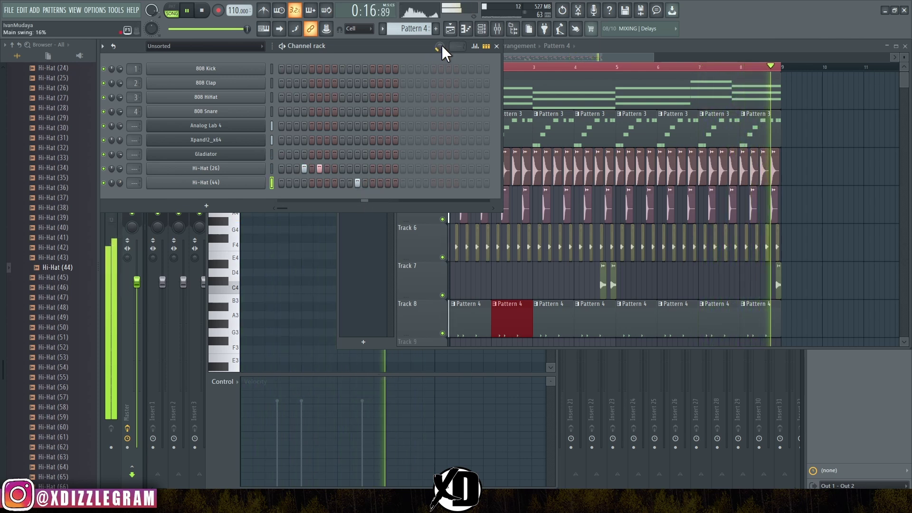
click(388, 183)
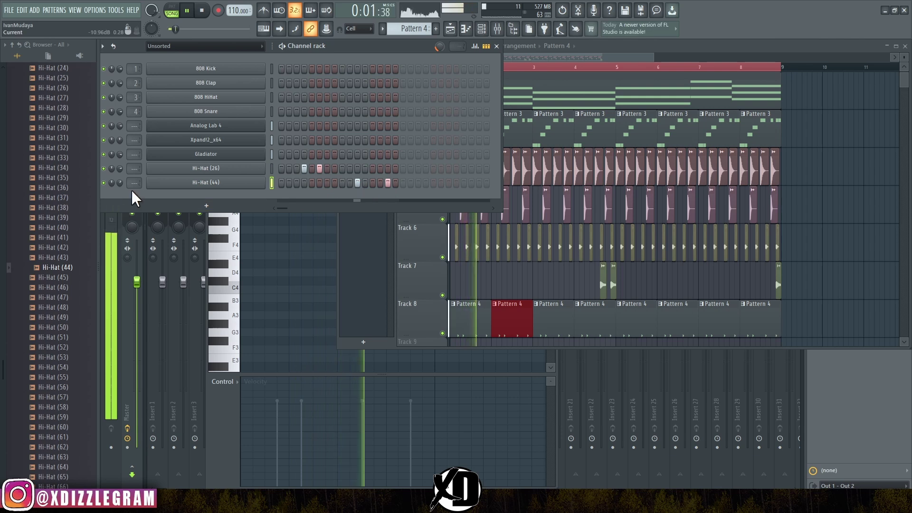
Step: Add the Hi-Hat (51) sample as a channel with a hit on step 5 and set its volume to 81%
scroll(58, 332, up, 5)
scroll(59, 320, down, 5)
drag(66, 337, 206, 190)
click(311, 196)
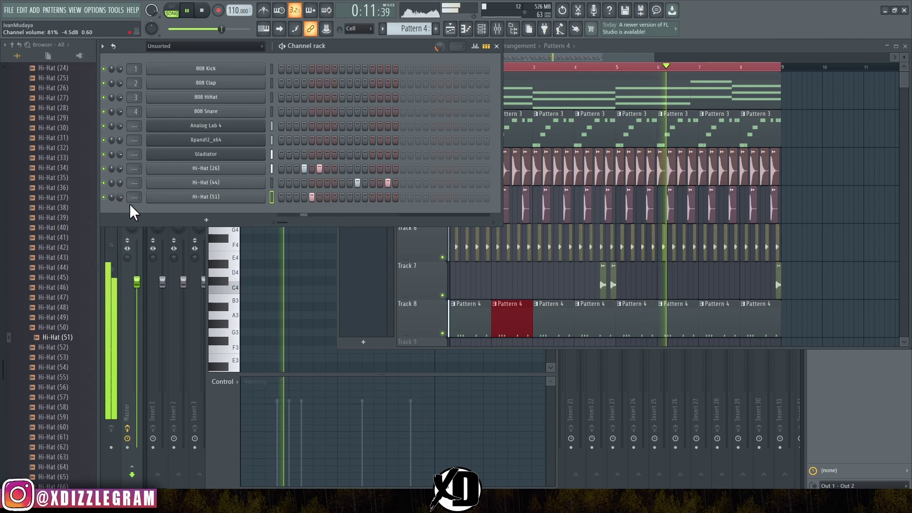
click(380, 196)
click(380, 198)
Step: Audition further hi-hat samples, then open the Cymbals folder of the sample pack and audition its samples up to Cymbal (12)
scroll(70, 292, down, 6)
click(69, 291)
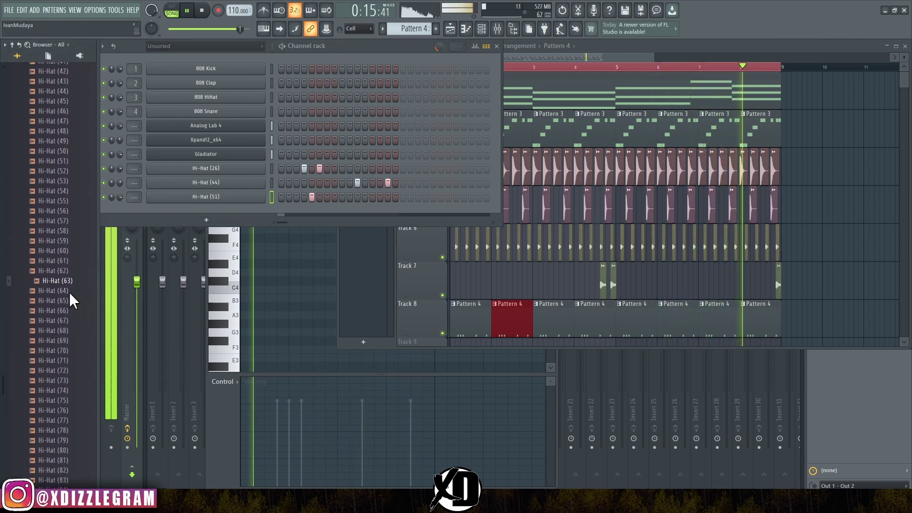
scroll(60, 269, up, 18)
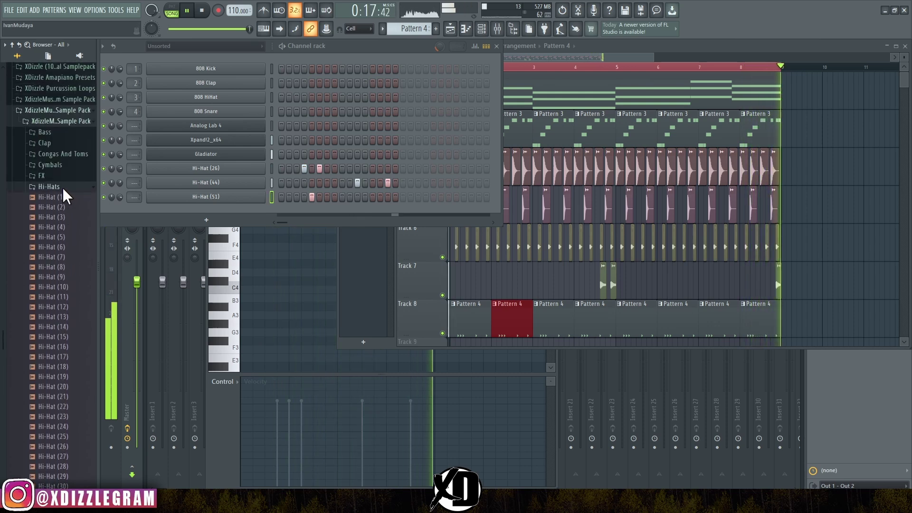
click(61, 187)
click(54, 165)
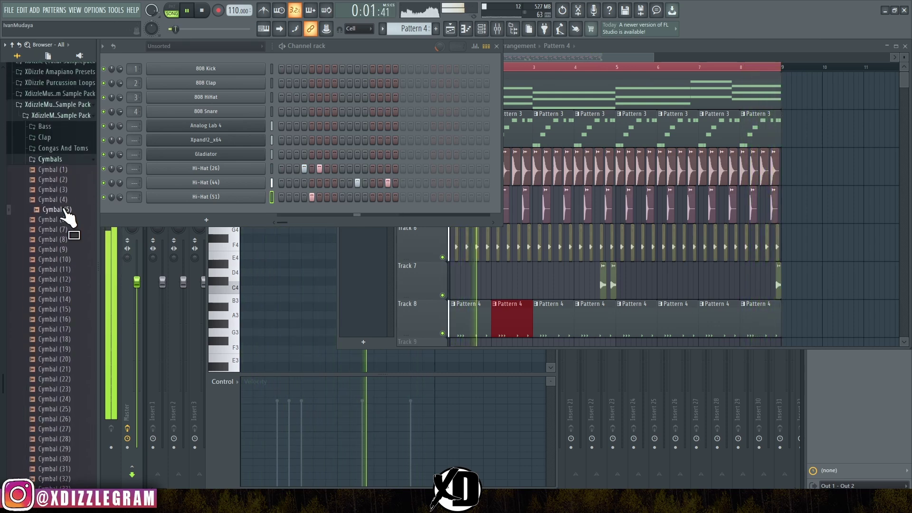
click(70, 259)
click(71, 269)
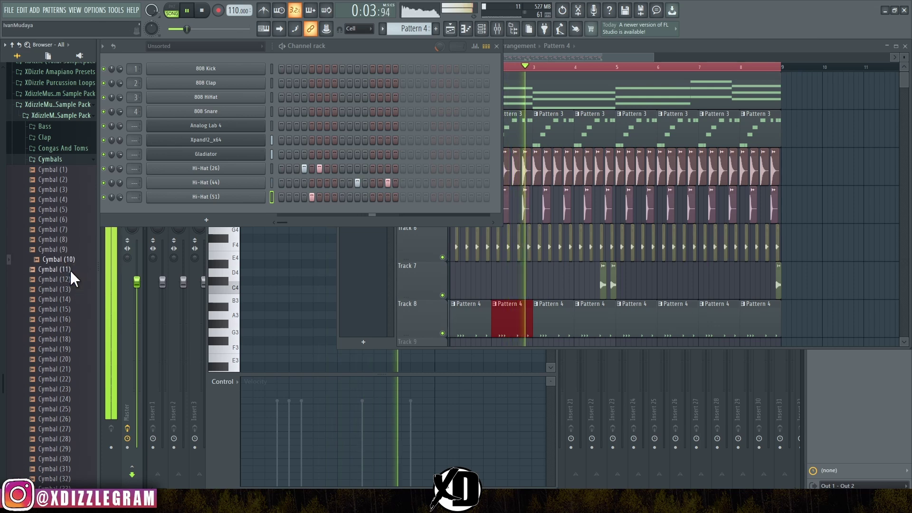
click(72, 280)
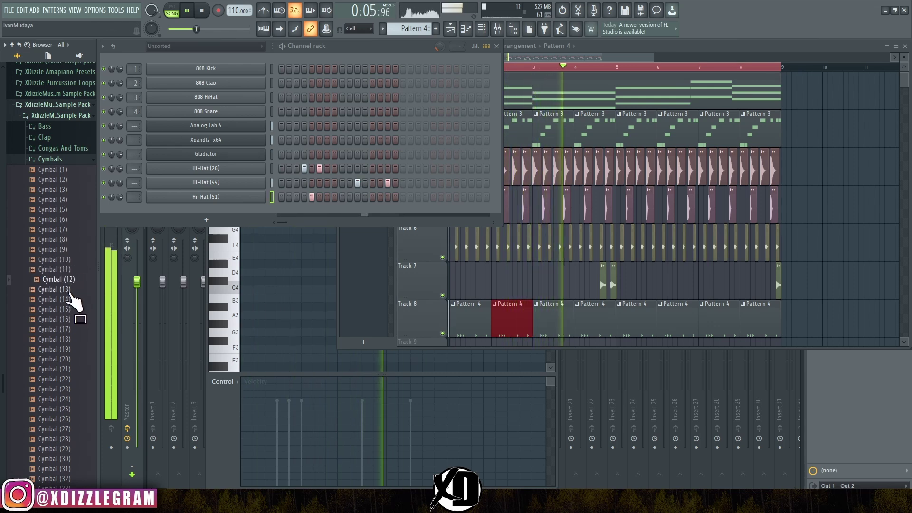
Step: Place the Cymbal (13) sample at the start of bar 1 on Track 9 and set its channel volume to 49%
drag(73, 287, 452, 280)
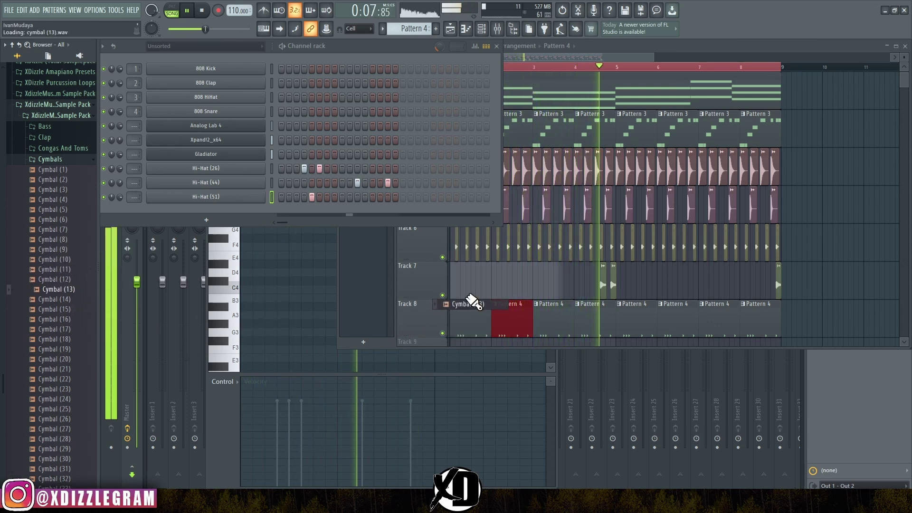
scroll(490, 289, down, 2)
drag(468, 205, 470, 277)
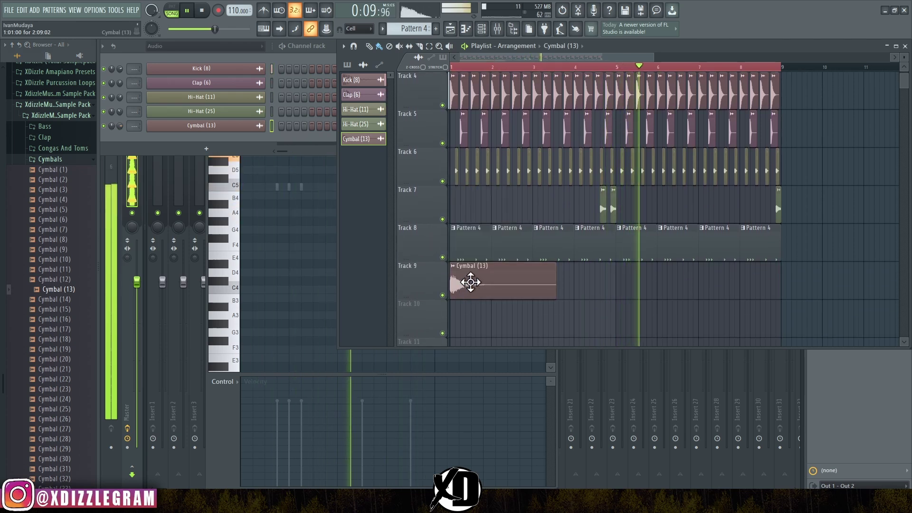
double_click(470, 277)
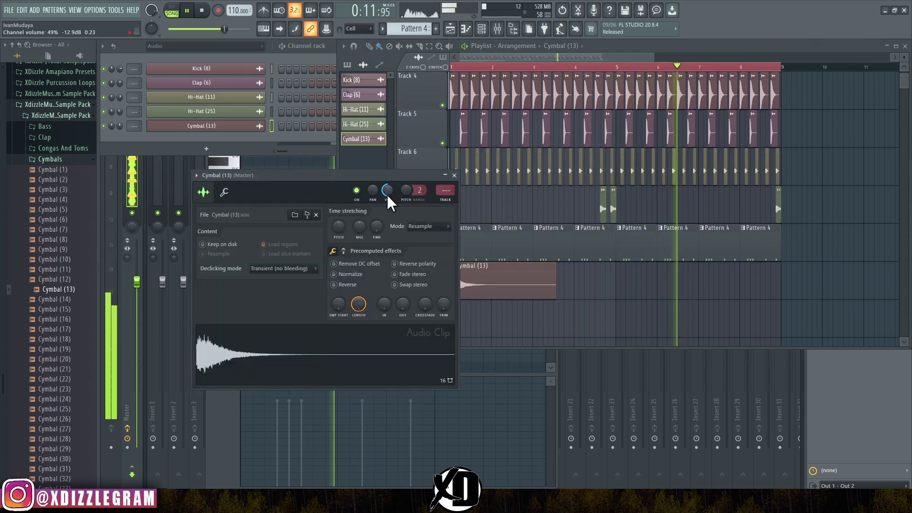
click(454, 175)
Step: Add the Cymbal (17) sample as a channel and paint a new Pattern 5 across bars 5 to 8 on Track 10
click(204, 48)
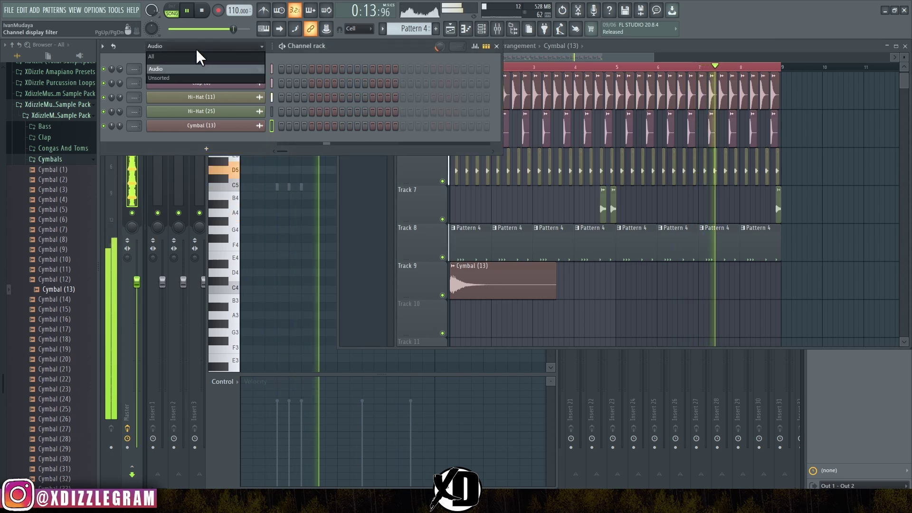
click(193, 55)
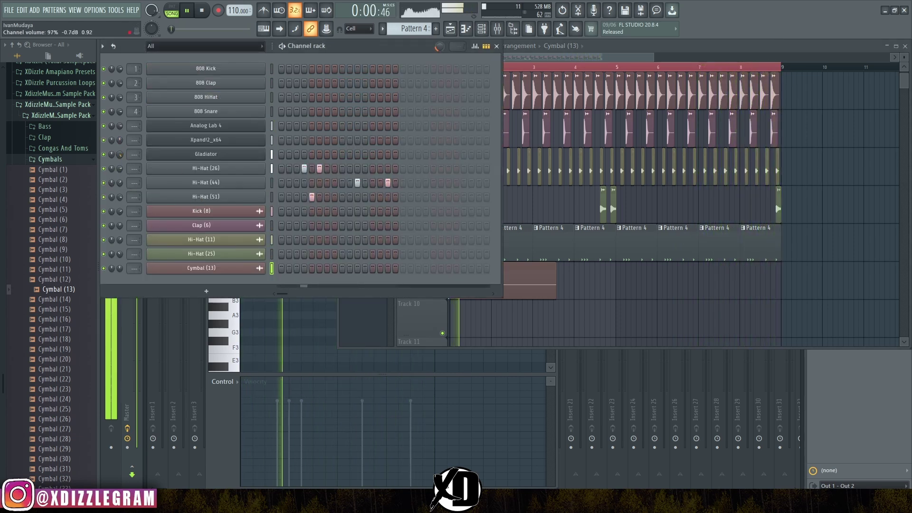
drag(66, 340, 234, 291)
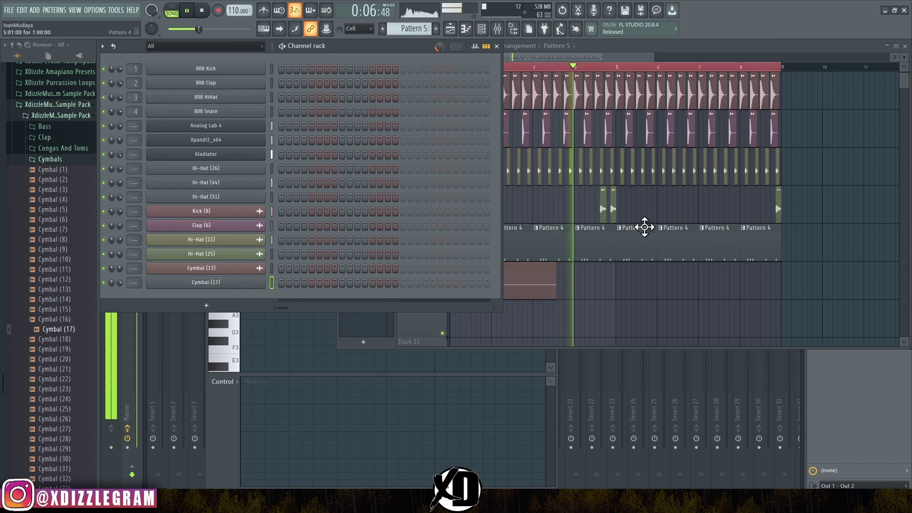
click(631, 60)
scroll(635, 71, down, 2)
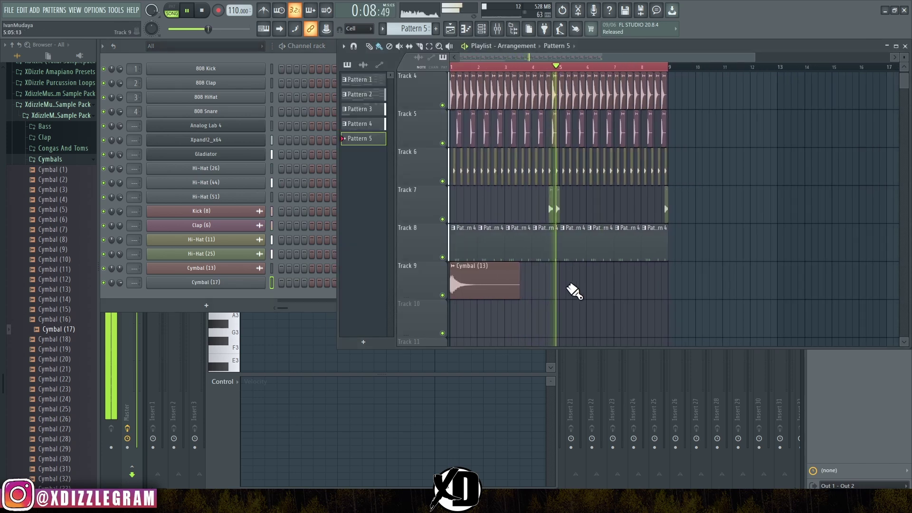
drag(564, 318, 648, 312)
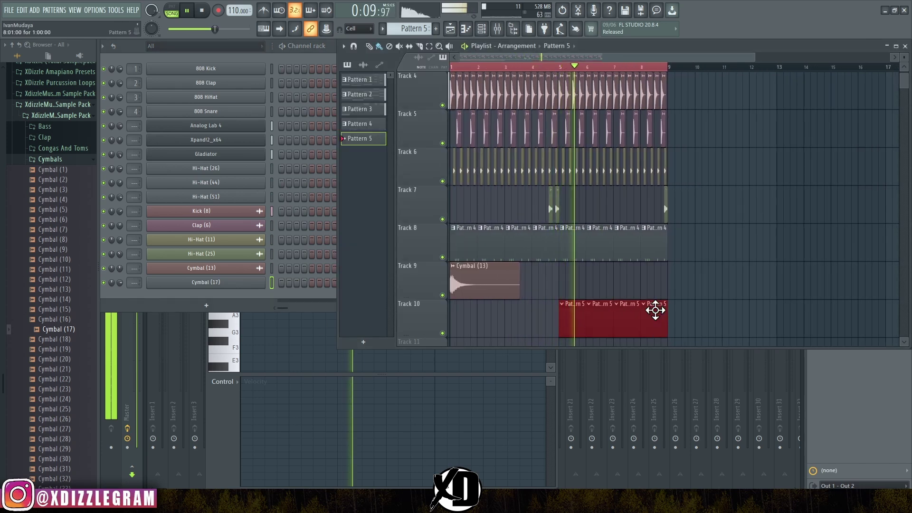
Step: Place Cymbal (17) hits on steps 4 and 13 of Pattern 5 and set the channel volume to 61%
click(304, 291)
click(297, 283)
click(374, 283)
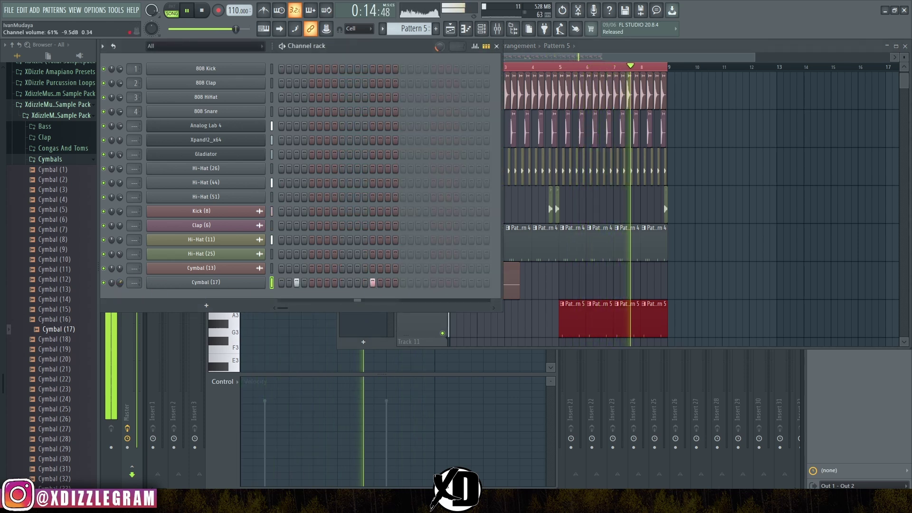
click(296, 282)
click(304, 282)
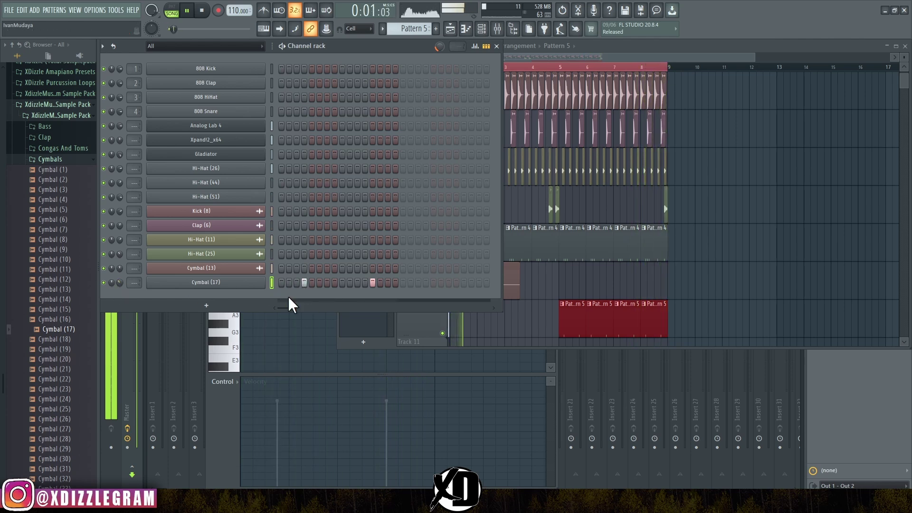
Step: Place the Shaker (12) sample from the Shakers folder at beat 2 of bar 7 on Track 9 and set its channel volume to 26%
double_click(513, 269)
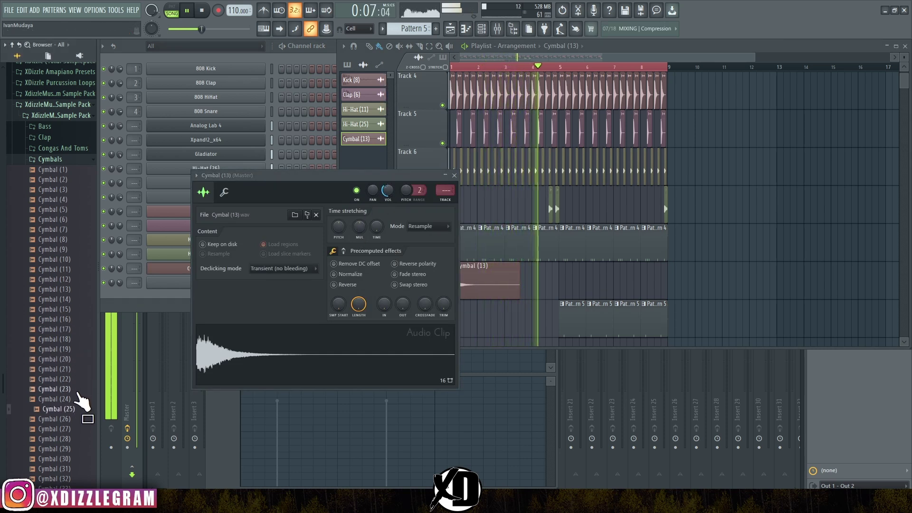
click(70, 162)
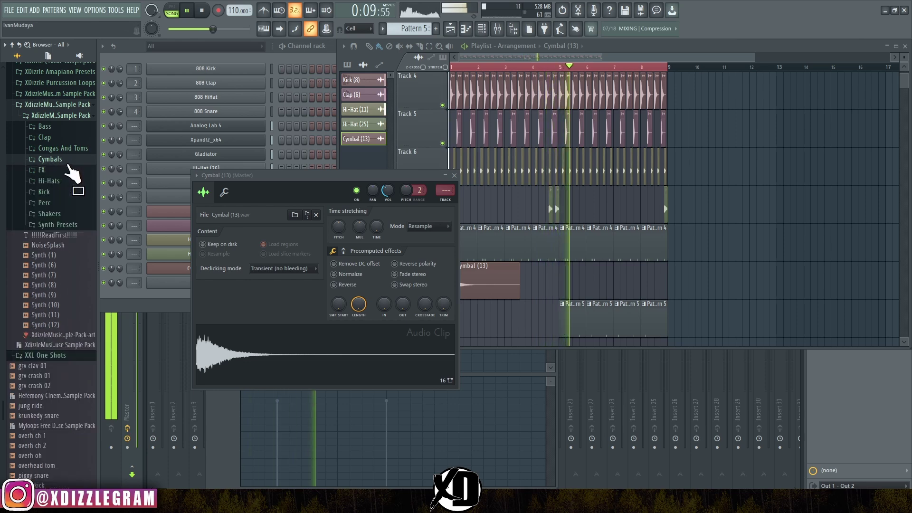
click(71, 217)
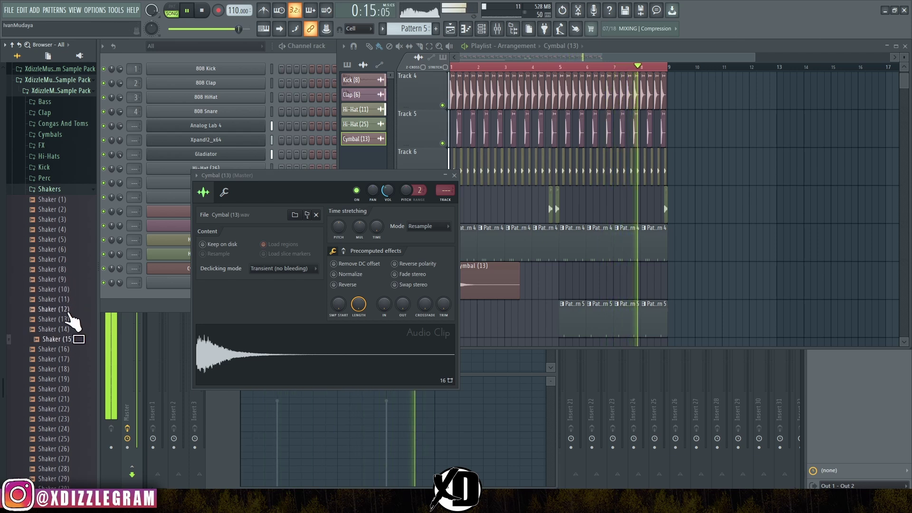
drag(559, 333, 631, 285)
scroll(657, 71, up, 5)
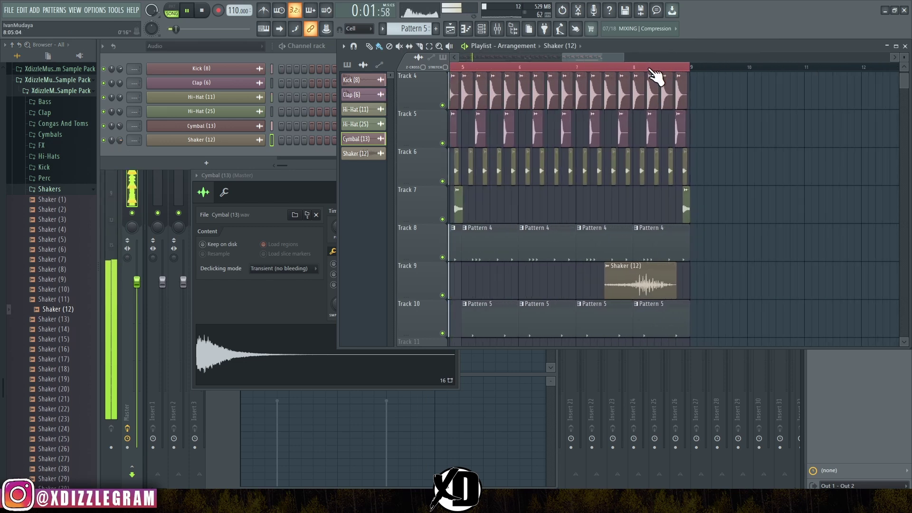
drag(647, 285, 624, 283)
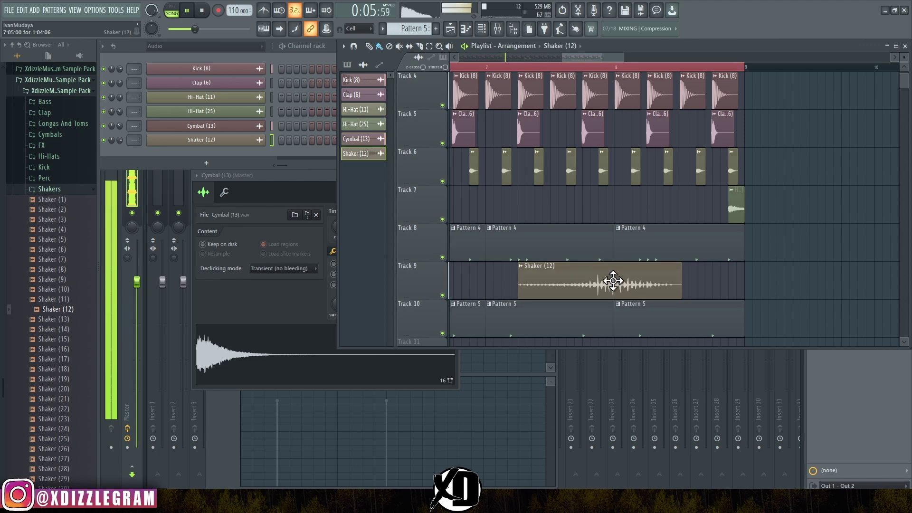
double_click(618, 284)
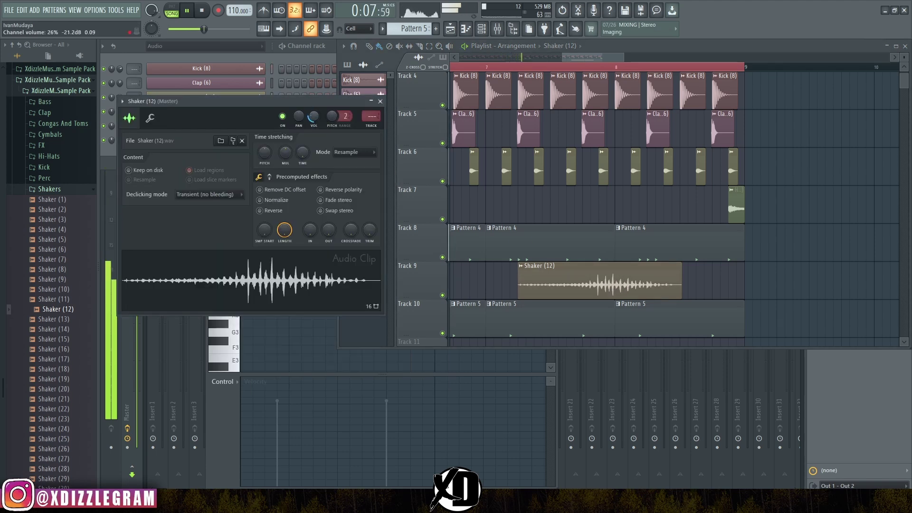
click(380, 101)
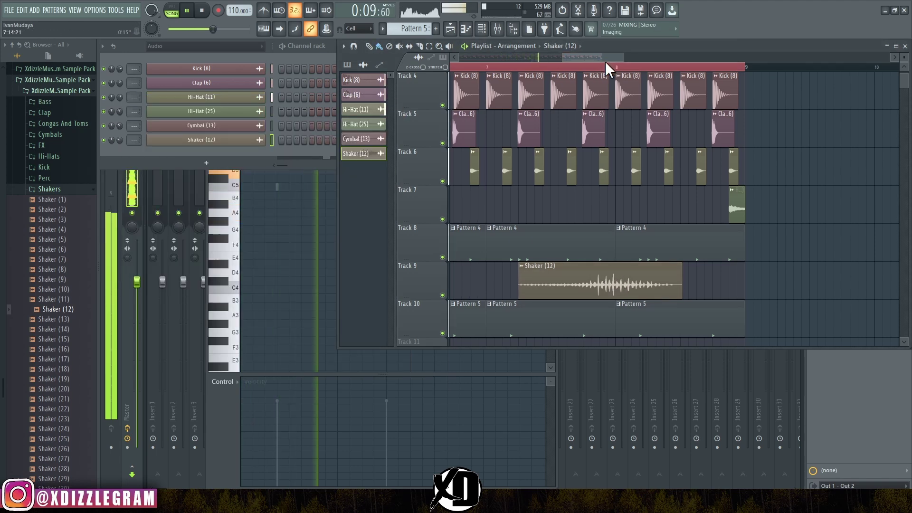
Step: Route Shaker (12) to mixer track 5 and load Fruity Reeverb 2 in its slot 2 with a room size of 87
scroll(605, 61, down, 5)
drag(830, 347, 817, 476)
drag(684, 59, 578, 72)
scroll(590, 75, down, 3)
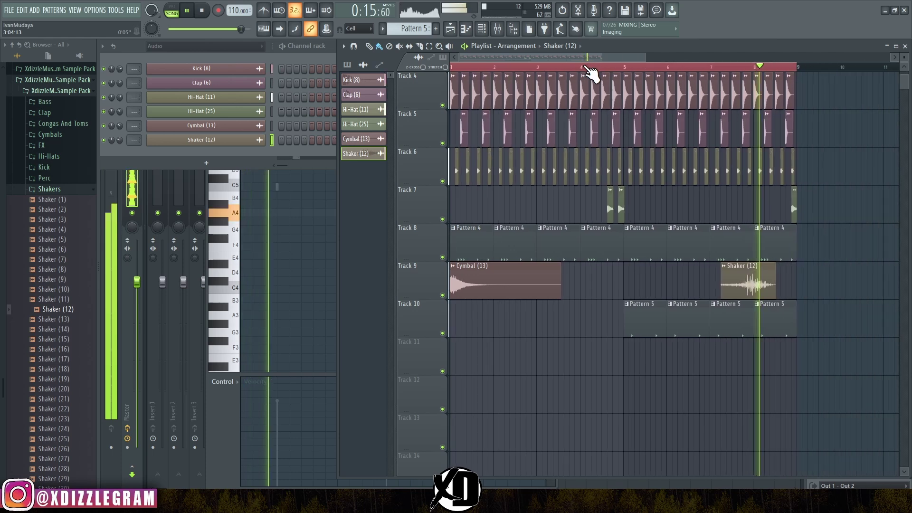
double_click(753, 289)
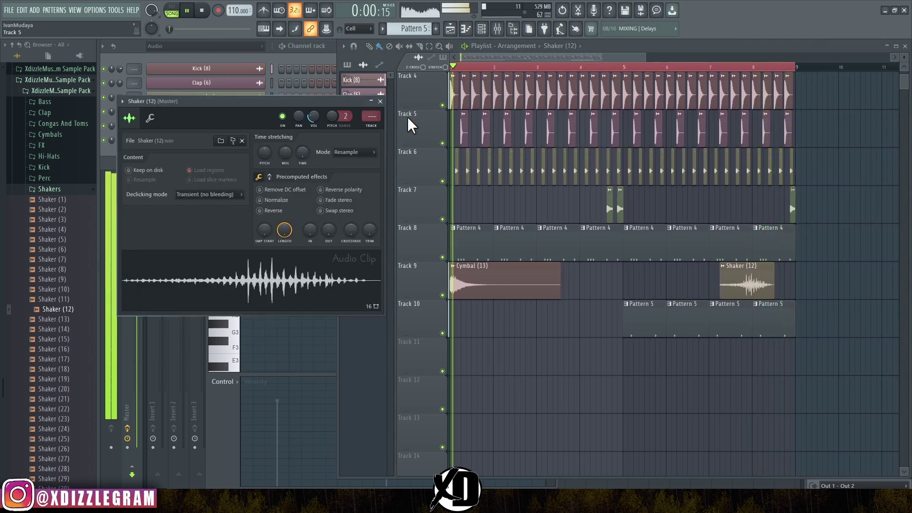
key(F9)
click(849, 94)
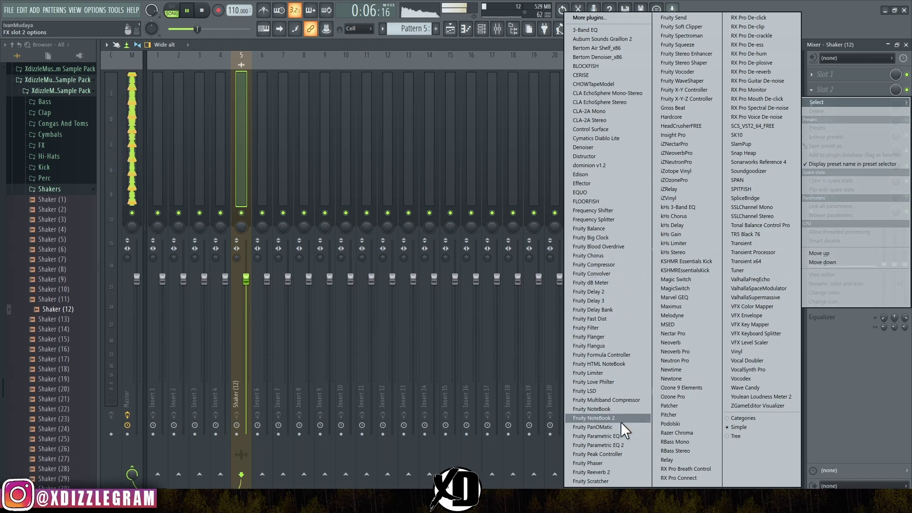
click(621, 472)
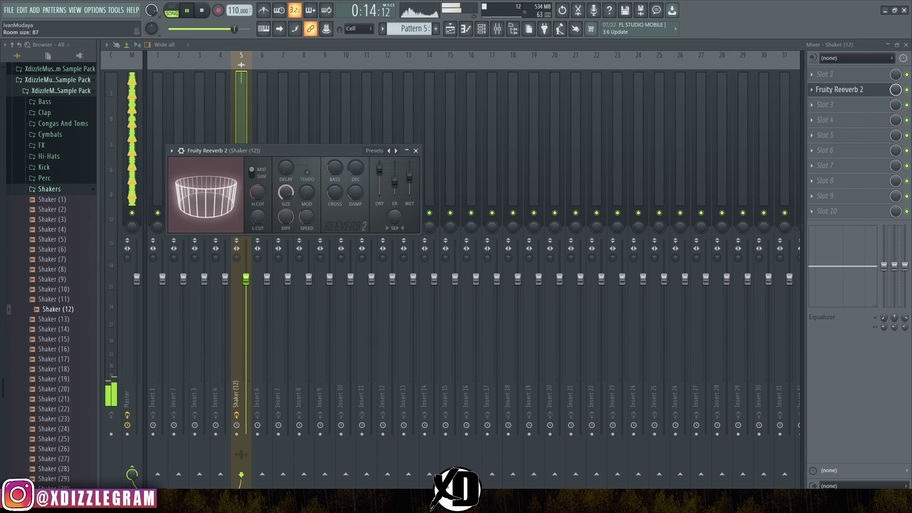
double_click(586, 43)
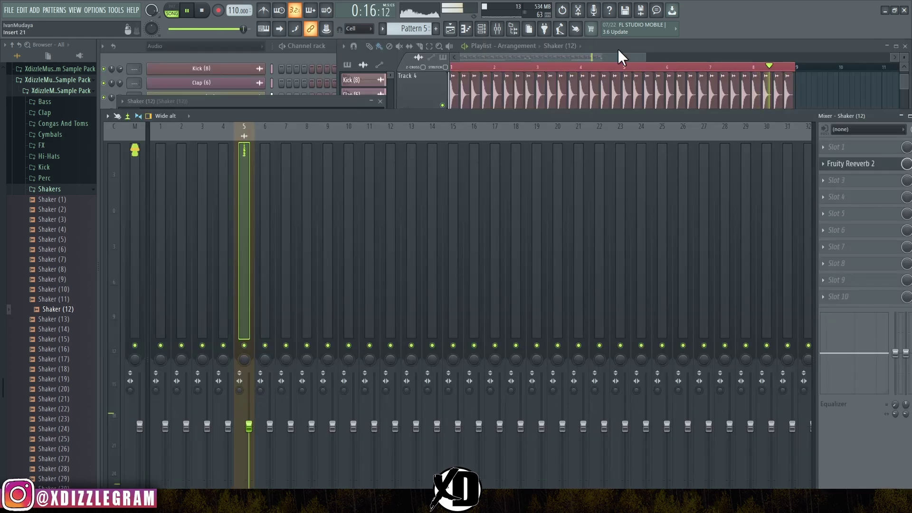
Step: Collapse the Shakers folder and add a GMS synthesizer channel to the unsorted channel group
click(605, 56)
scroll(612, 74, down, 2)
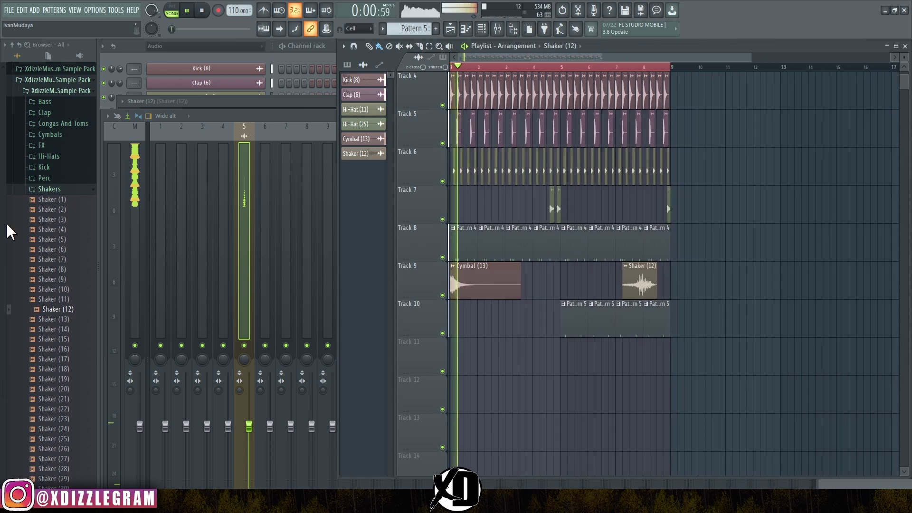
click(68, 190)
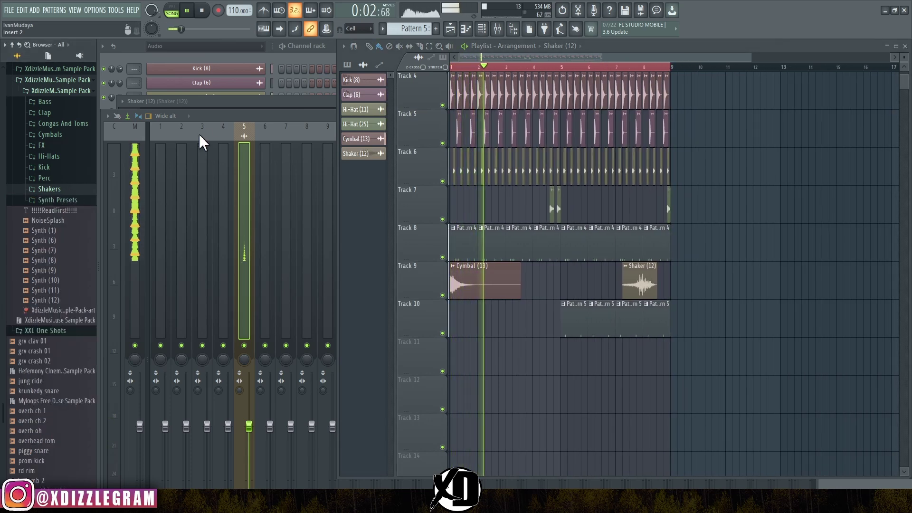
click(134, 57)
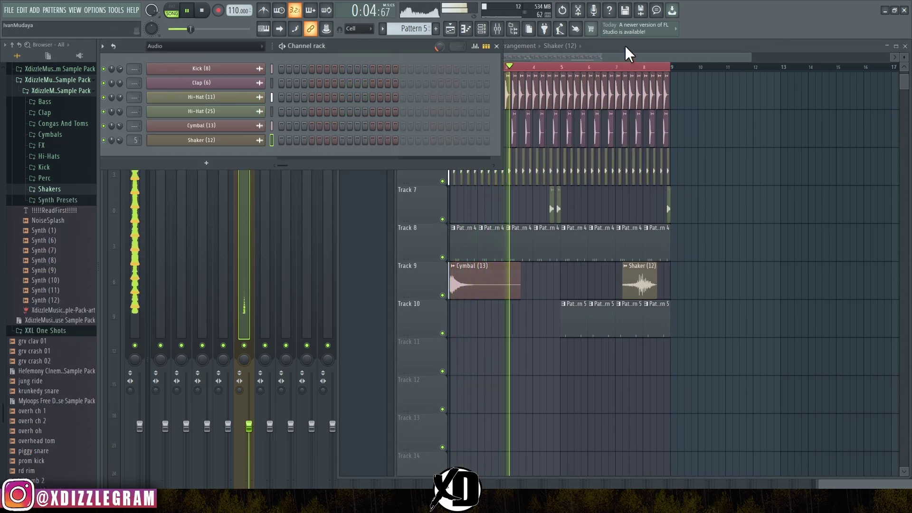
scroll(709, 137, up, 3)
double_click(505, 179)
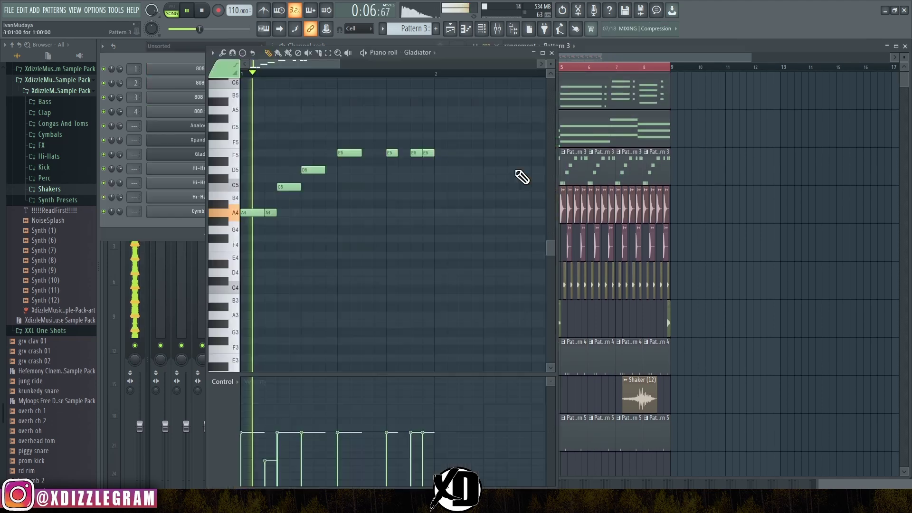
click(137, 56)
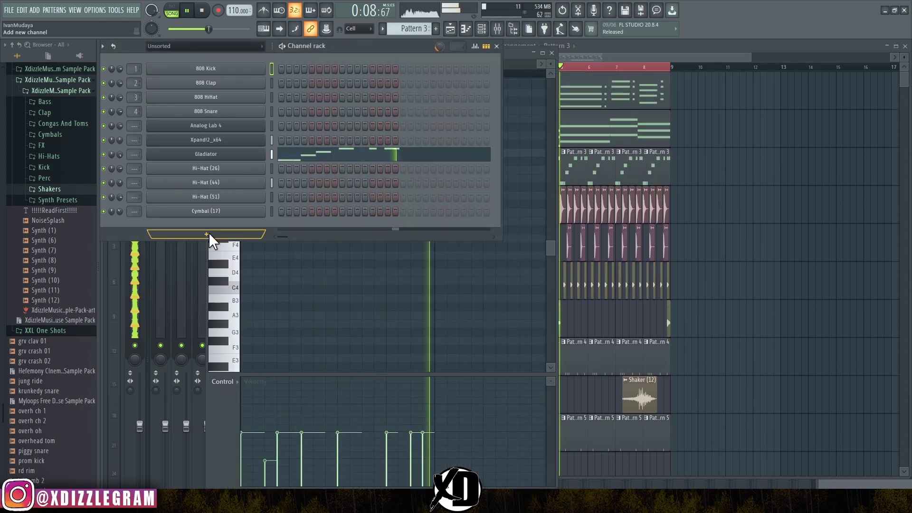
click(207, 234)
click(209, 290)
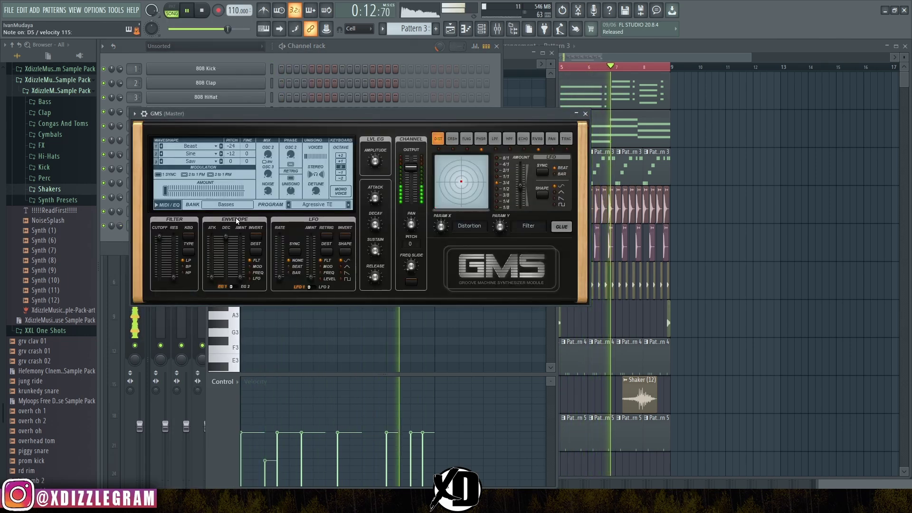
Step: Load the Lead Talking preset from the WiseLabs bank into GMS and audition it over the beat
click(227, 204)
click(306, 191)
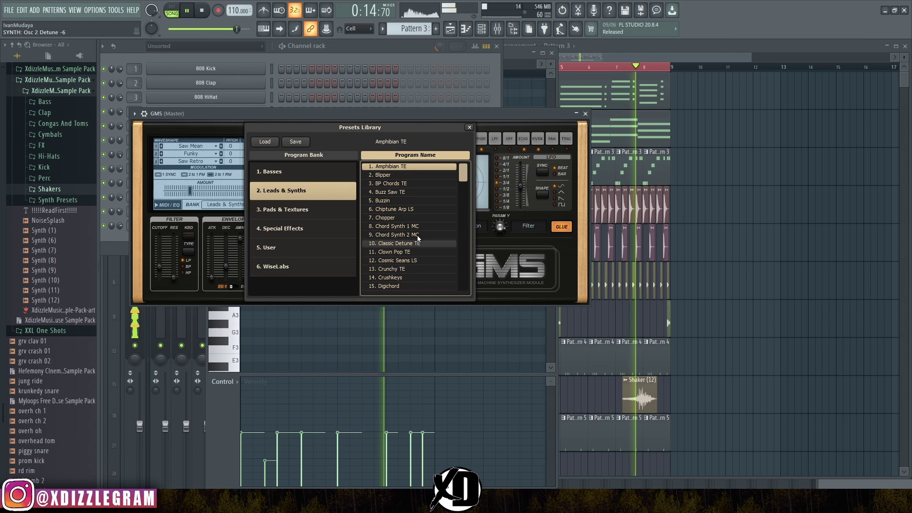
scroll(413, 228, down, 3)
click(304, 266)
scroll(458, 187, down, 2)
drag(458, 184, 452, 234)
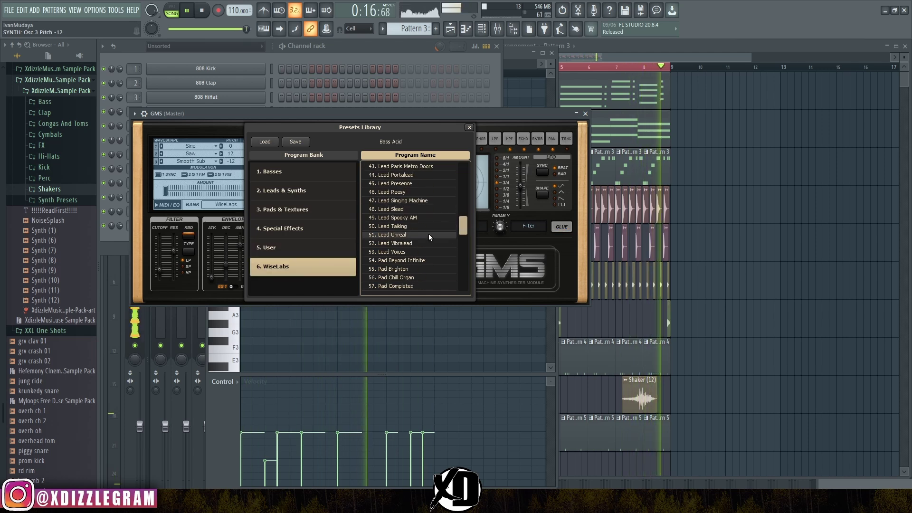
click(405, 227)
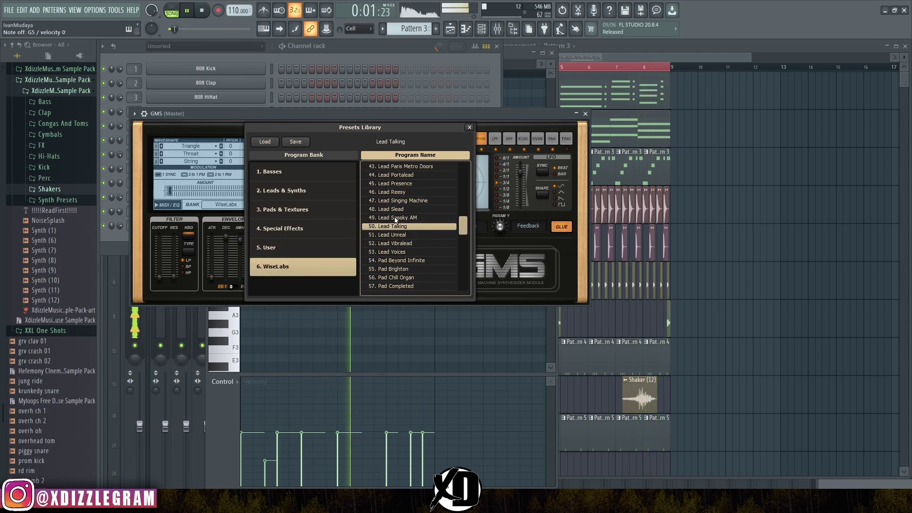
click(343, 55)
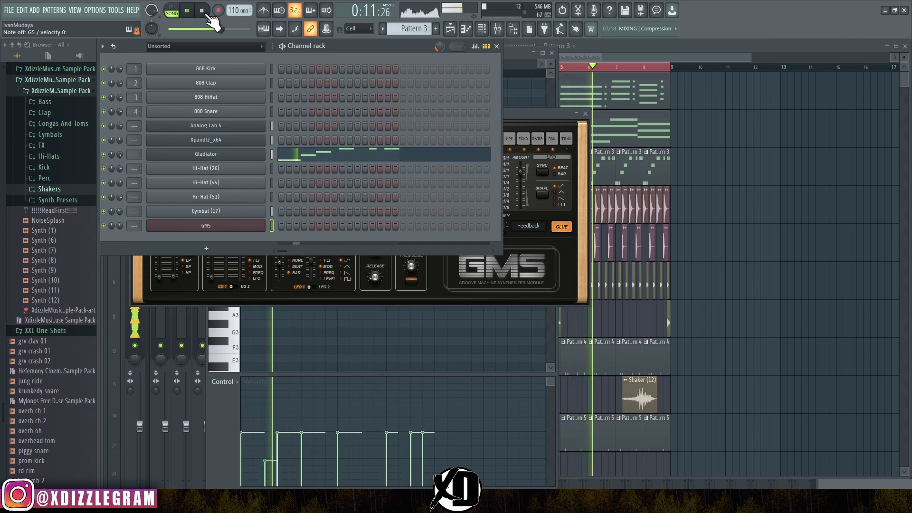
key(alt+Tab)
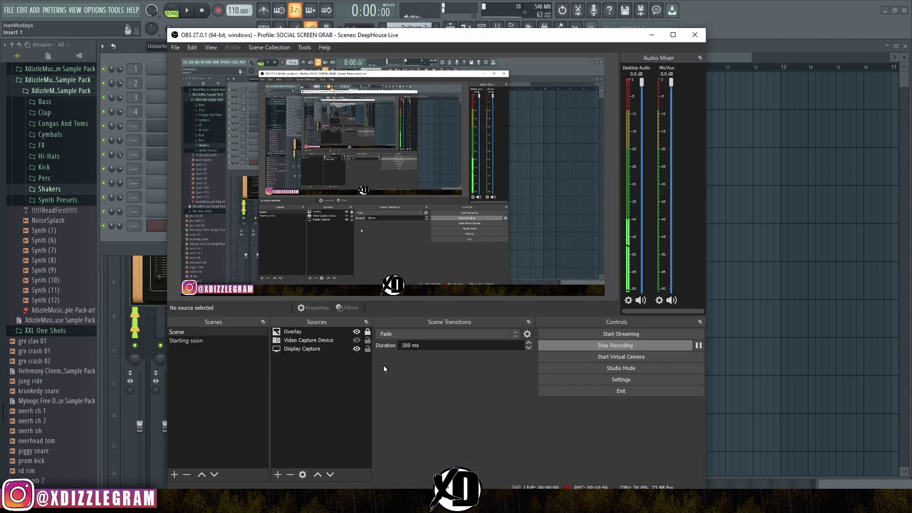
click(698, 346)
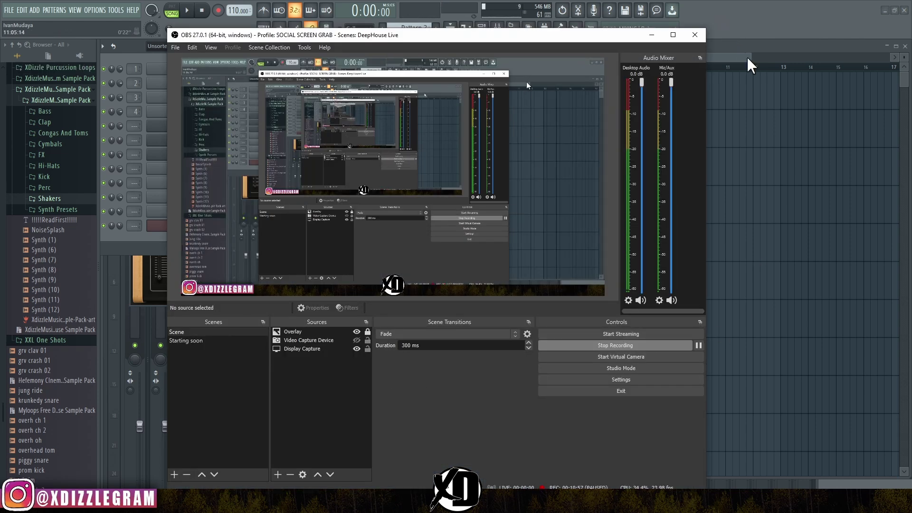
click(752, 25)
Step: Create an empty Pattern 6, select the GMS channel and try out lead notes over the playing arrangement
key(space)
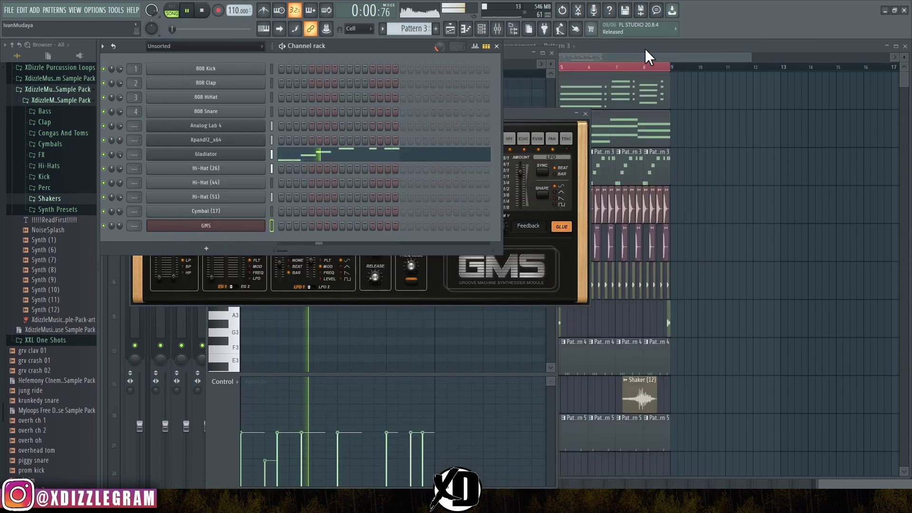
click(645, 48)
drag(737, 57, 680, 58)
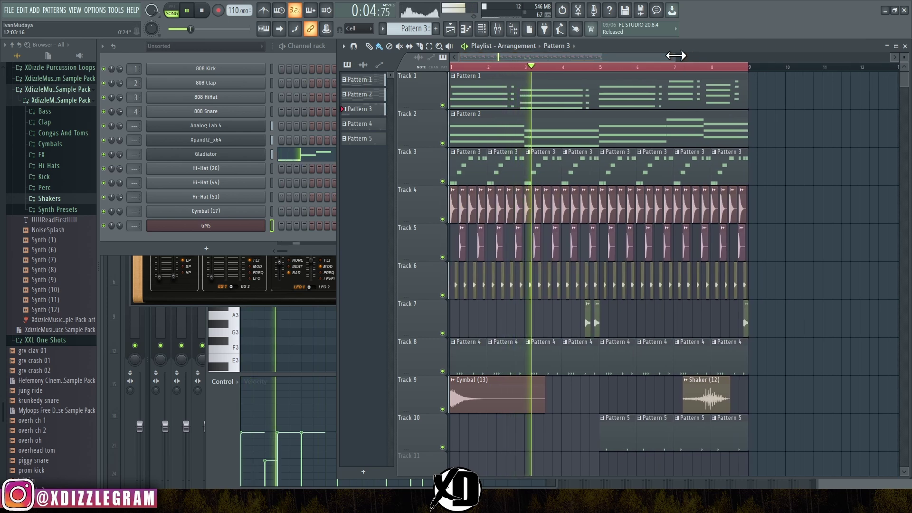
click(272, 222)
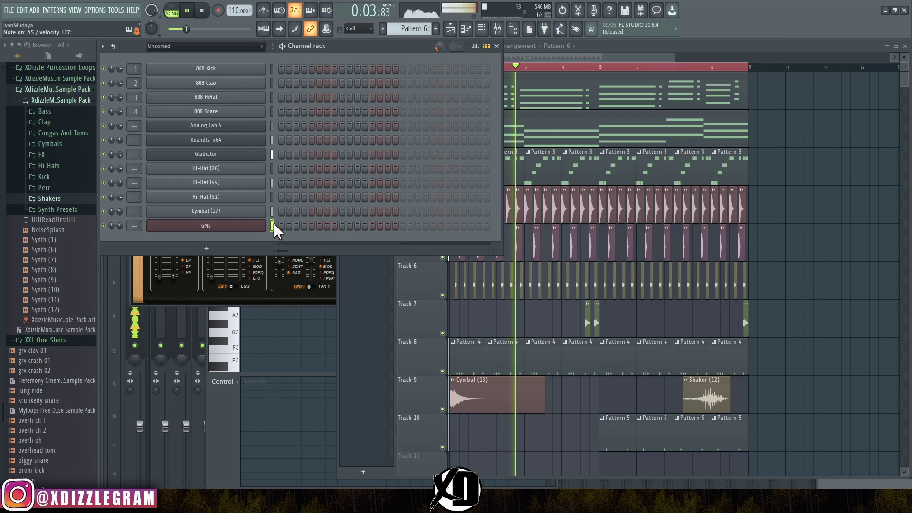
key(space)
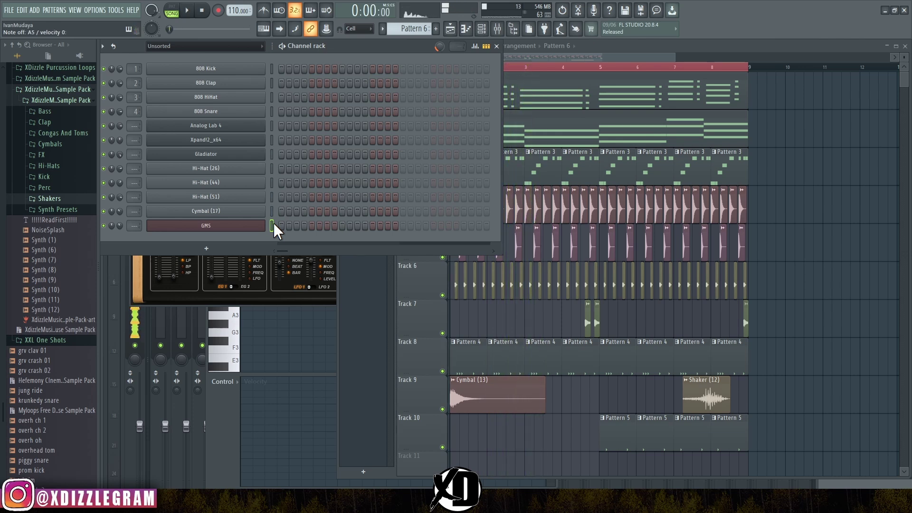
Step: Record a two-bar GMS lead into Pattern 6 and repeat its clip along Track 11 to the end of bar 8
key(r)
key(space)
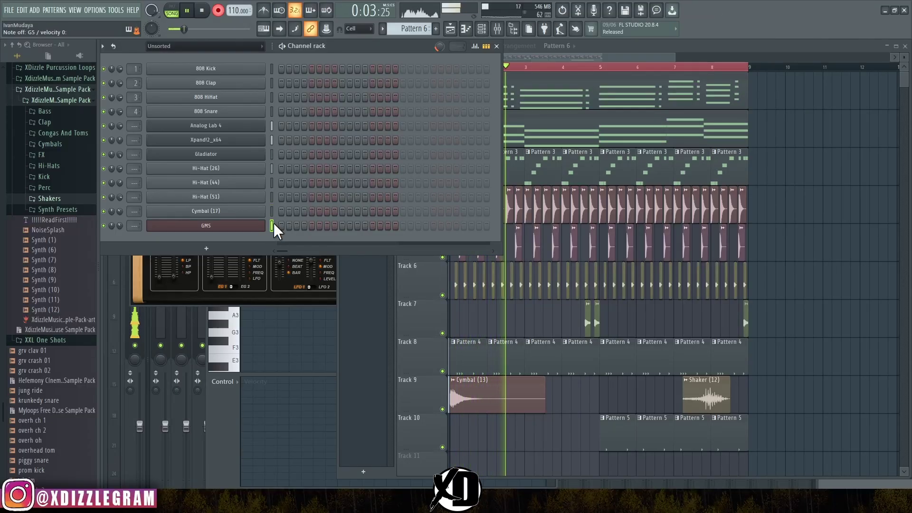
key(space)
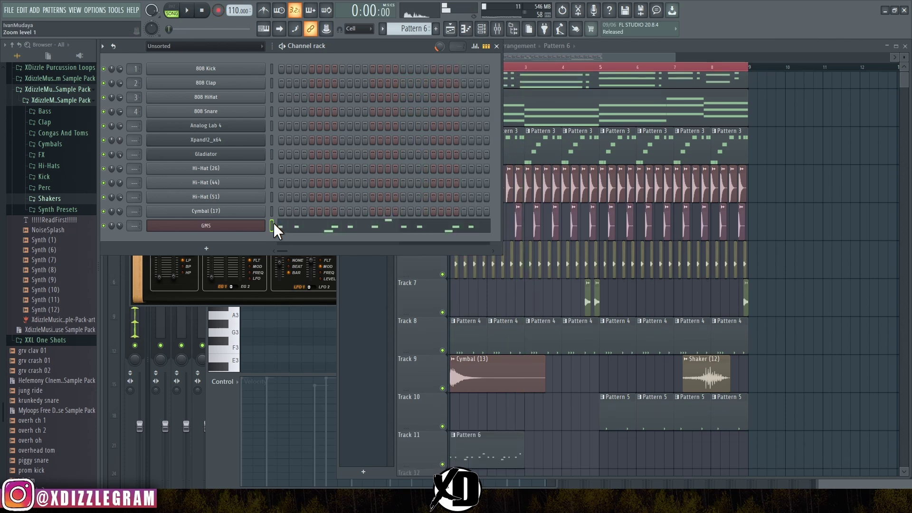
drag(536, 456, 656, 454)
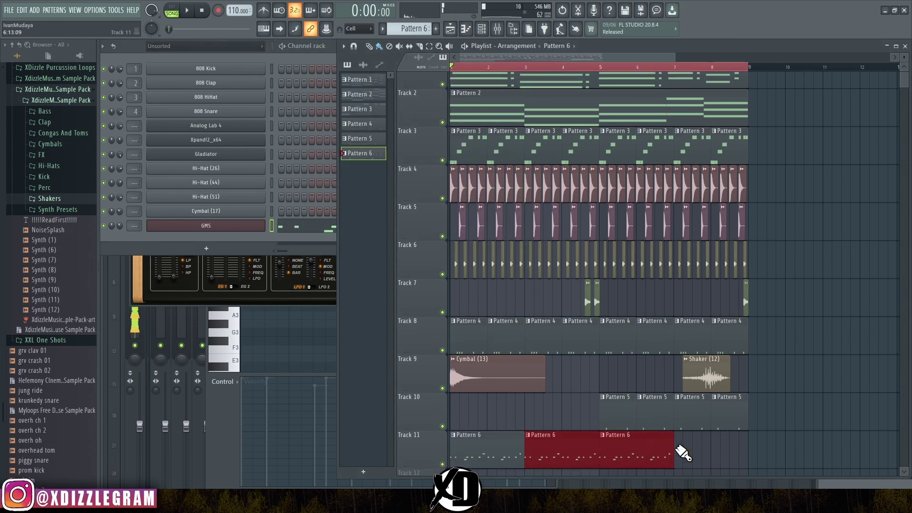
Step: Quantize the recorded GMS notes and add a second C6 note directly after the existing C6 in both bars
click(311, 230)
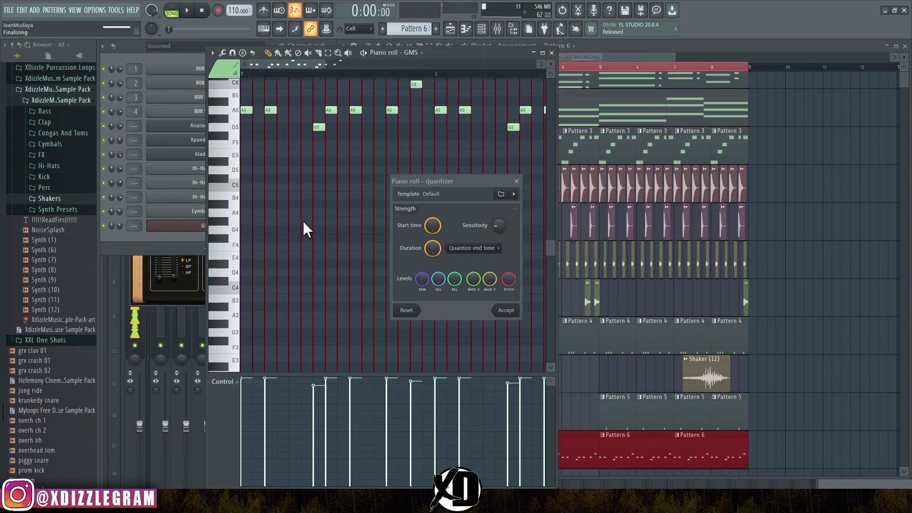
key(space)
scroll(342, 102, up, 1)
scroll(351, 86, down, 2)
scroll(349, 85, down, 1)
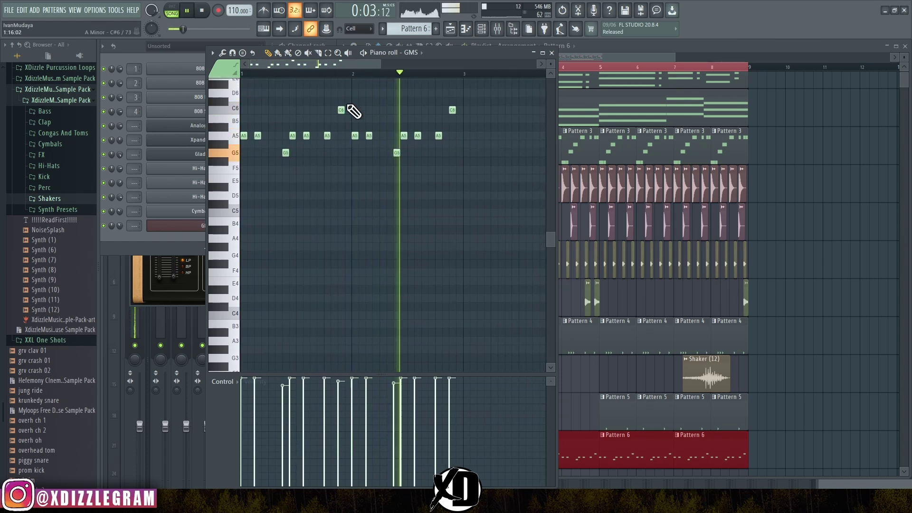
scroll(349, 86, up, 2)
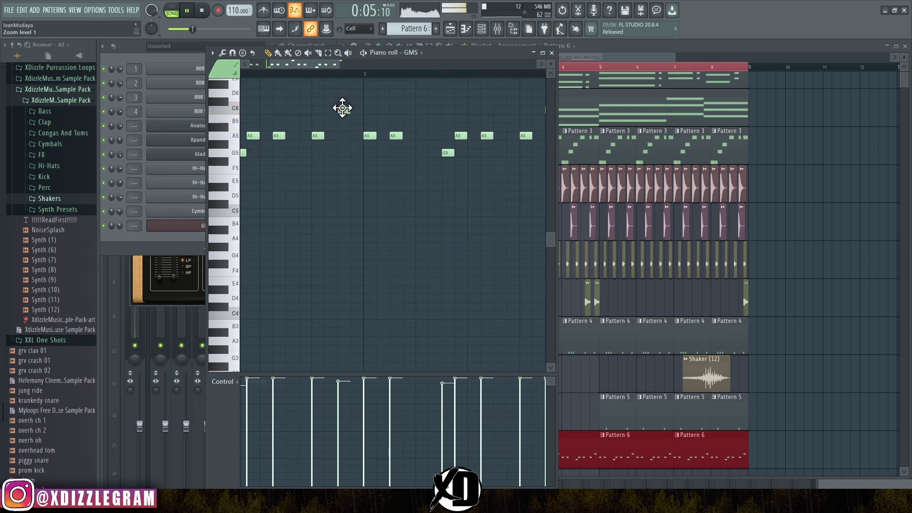
scroll(356, 92, down, 1)
click(489, 109)
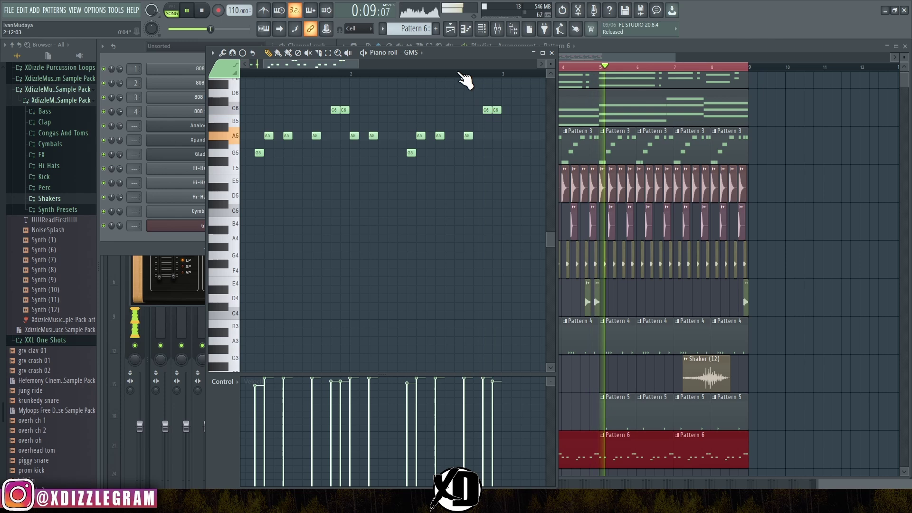
Step: Add A5 notes directly after existing A5 notes in the GMS lead, three in bar 1 and two in bar 2
double_click(460, 51)
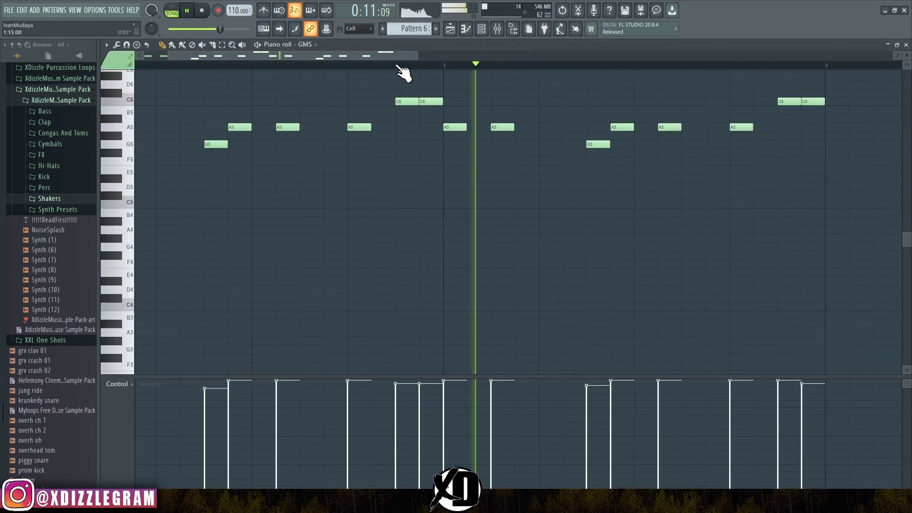
scroll(407, 77, down, 3)
click(552, 127)
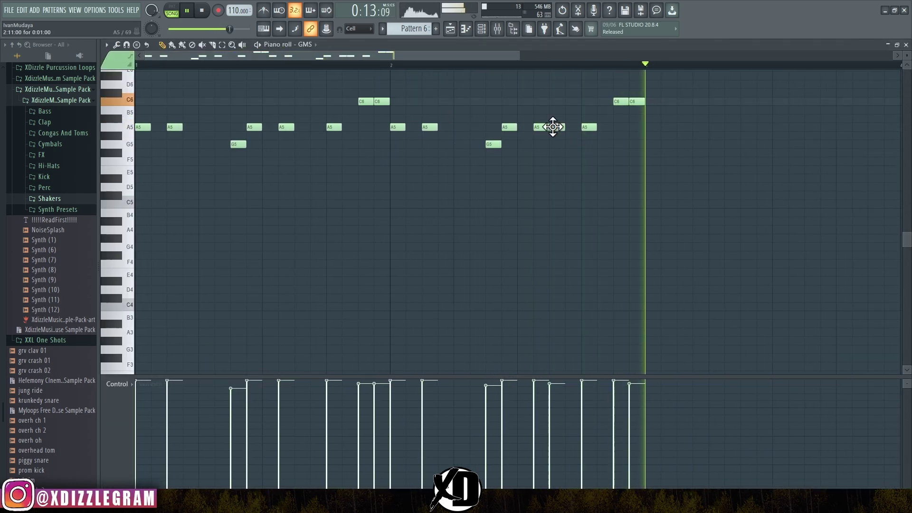
click(189, 127)
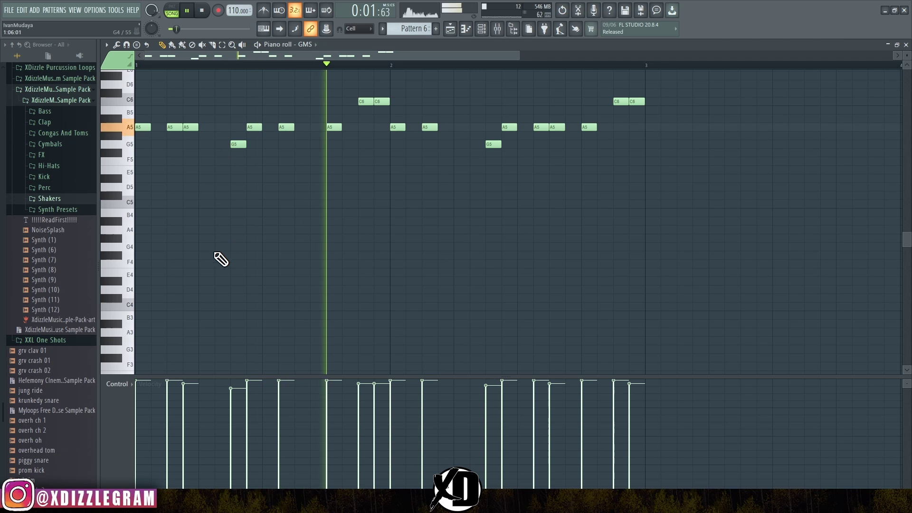
click(300, 127)
click(443, 126)
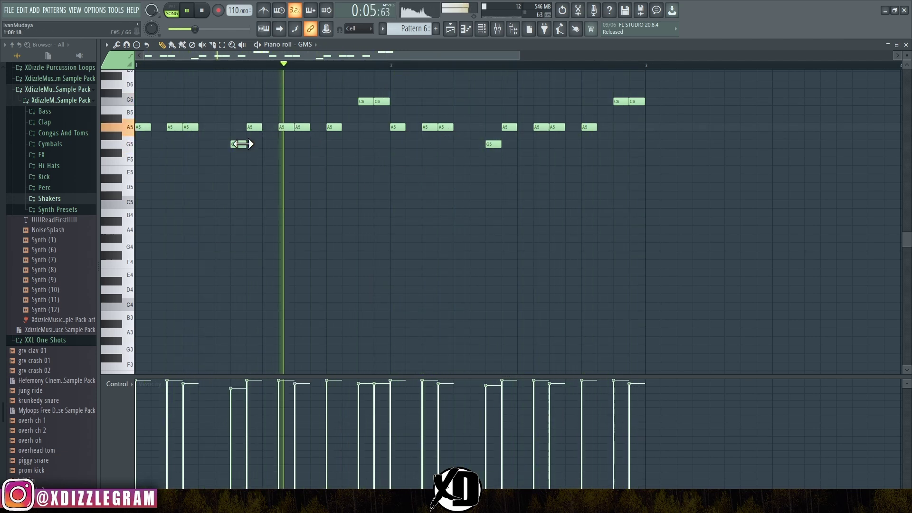
click(204, 126)
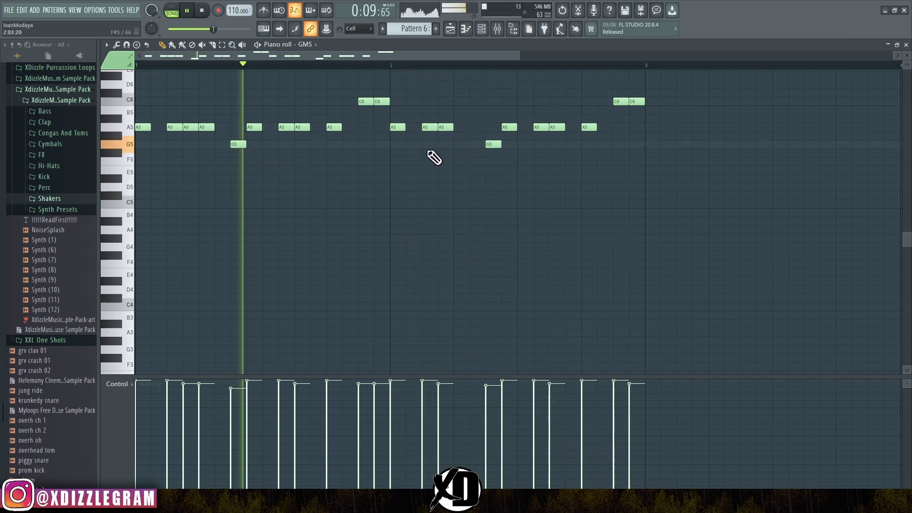
double_click(417, 46)
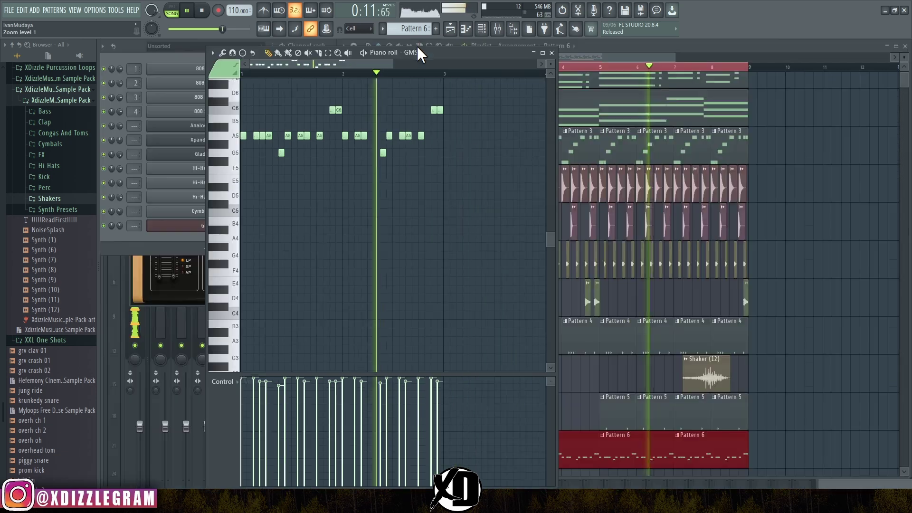
Step: Examine the reverb effect settings of the GMS Lead Talking sound while the beat plays
click(130, 48)
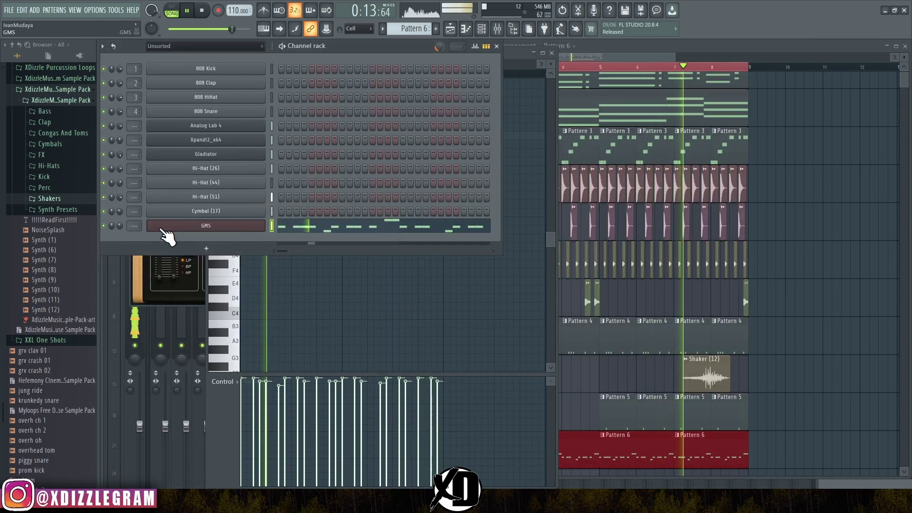
click(199, 226)
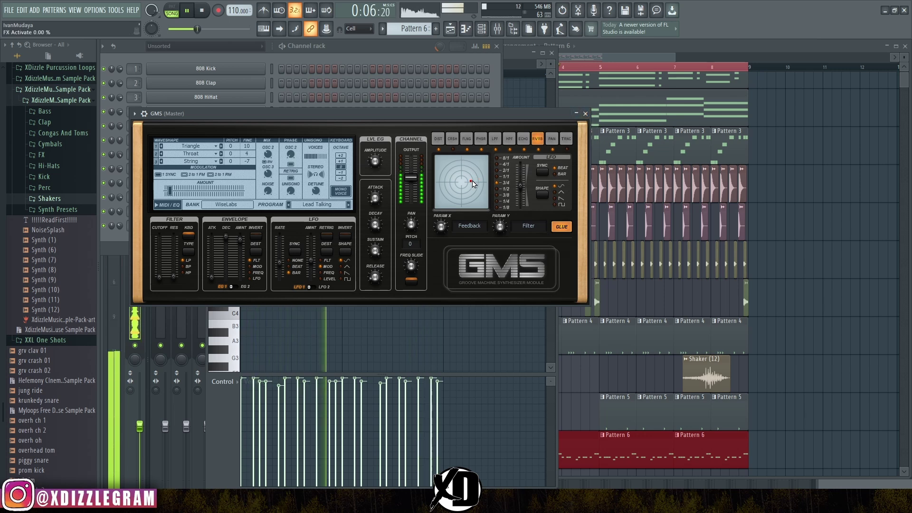
click(586, 114)
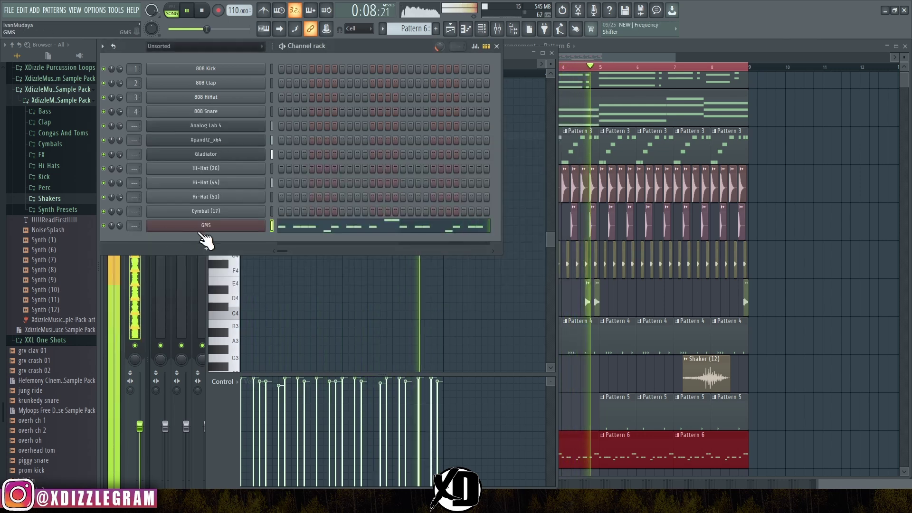
Step: Add a Zebralette channel, try TAS Classical Piano and TAS Electric from its 04 Keys presets, and load TAS Geoblender
click(204, 240)
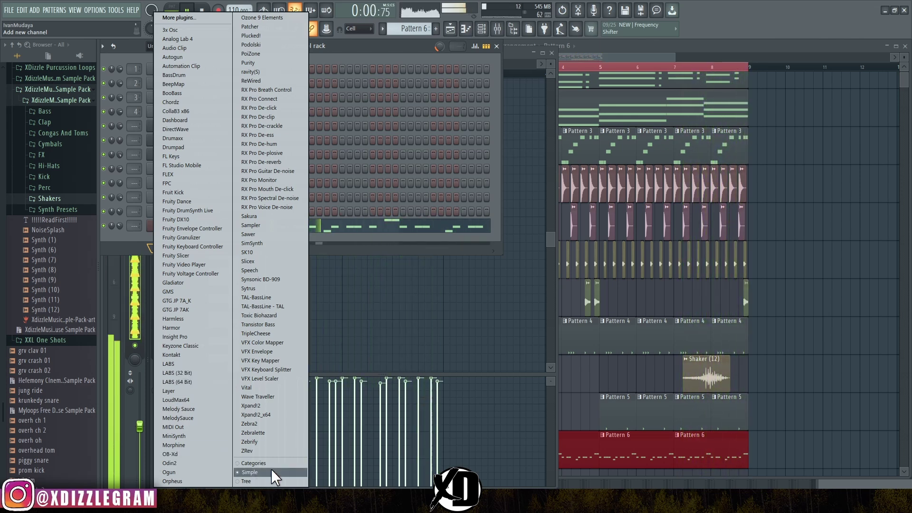
click(269, 432)
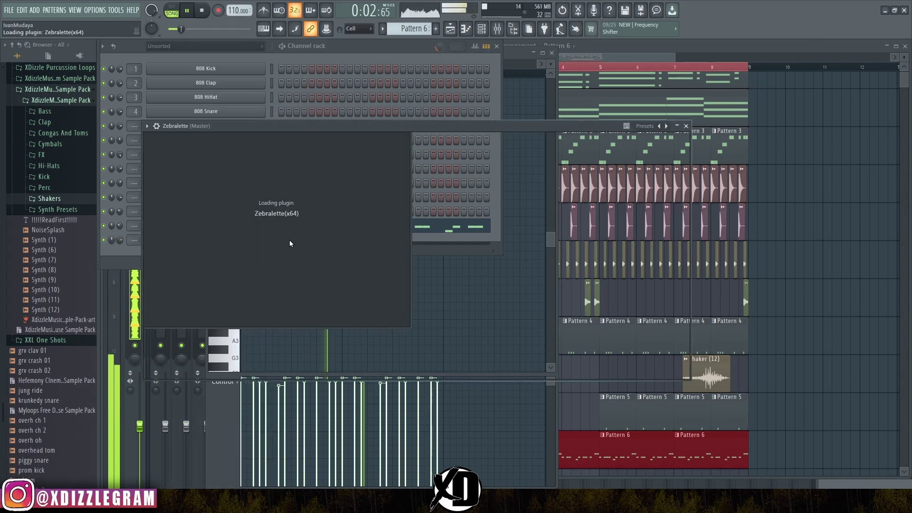
click(305, 148)
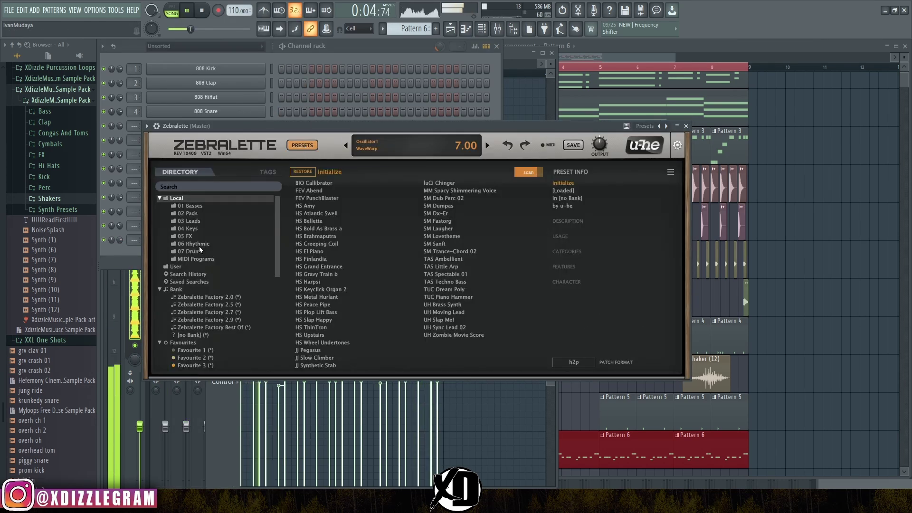
click(191, 230)
click(441, 274)
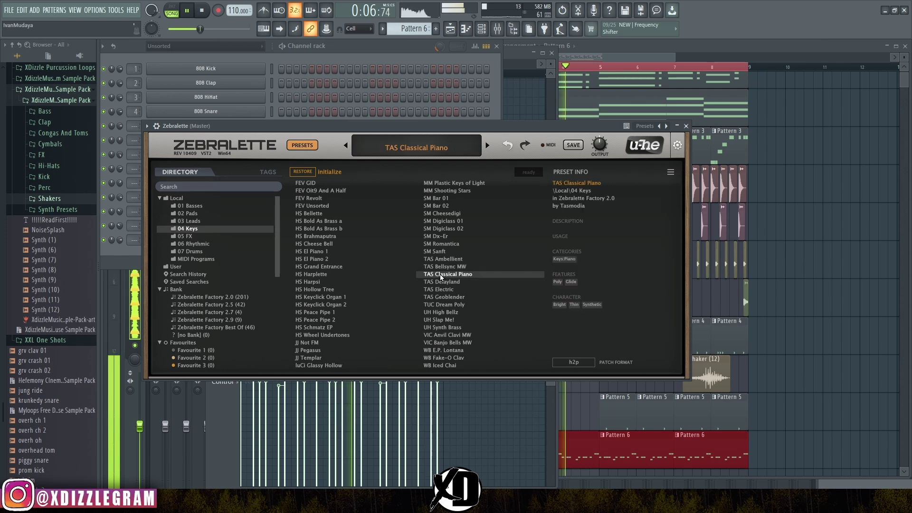
click(444, 290)
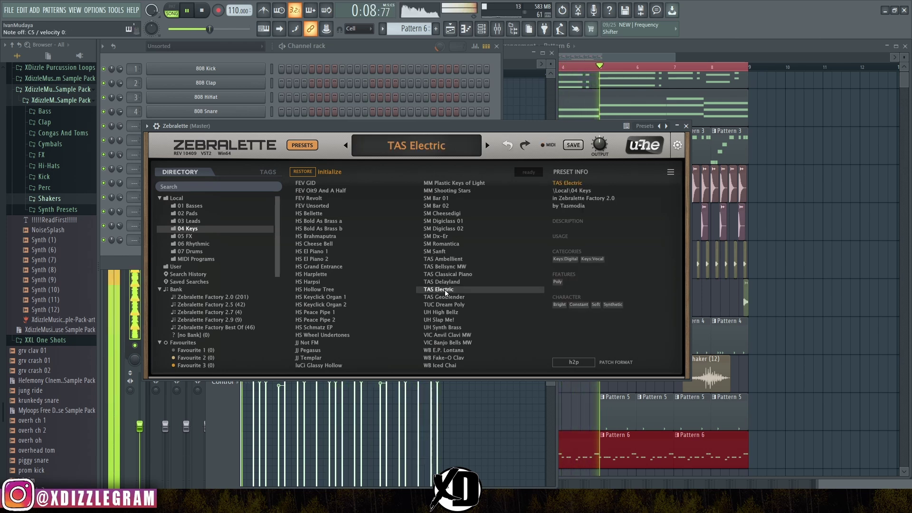
click(444, 297)
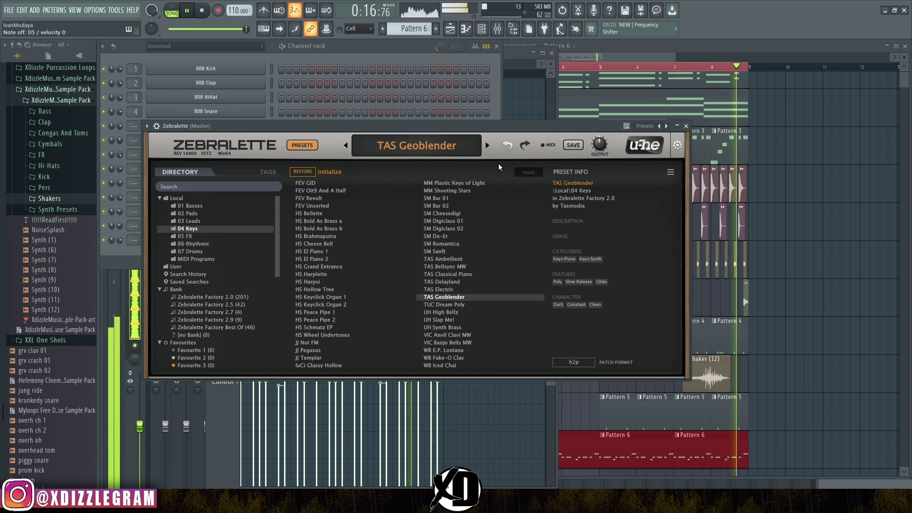
Step: Record a Zebralette melody into a new Pattern 7 over the arrangement and quantize its notes
click(368, 47)
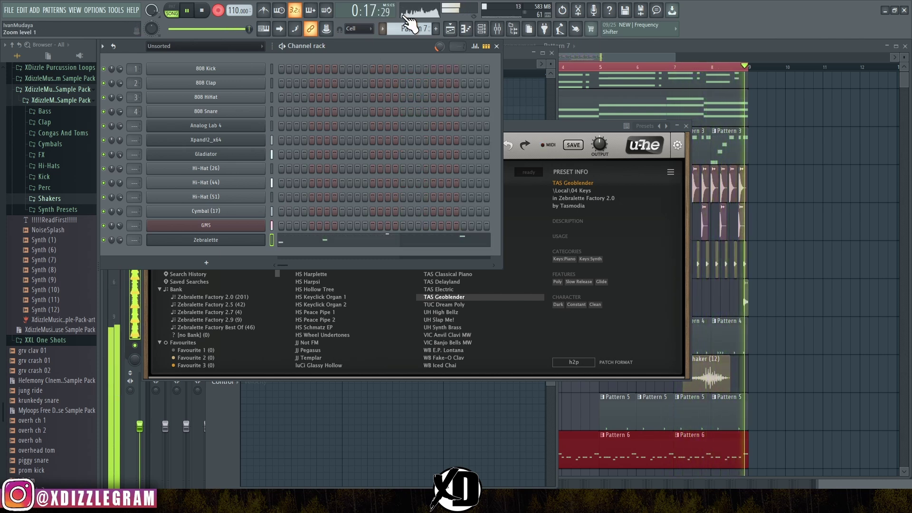
click(404, 245)
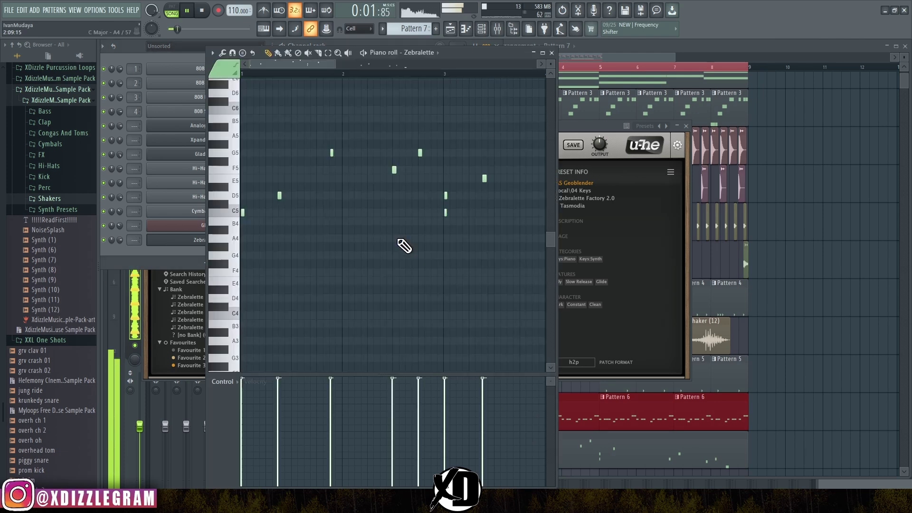
key(alt+q)
key(Return)
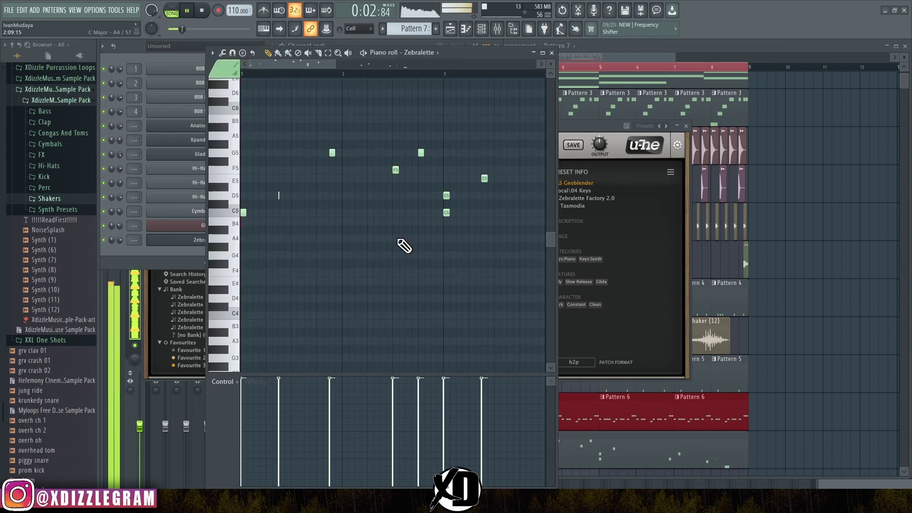
Step: Check the Pattern 7 clip in the playlist and look over Zebralette's oscillator and effect controls
click(605, 56)
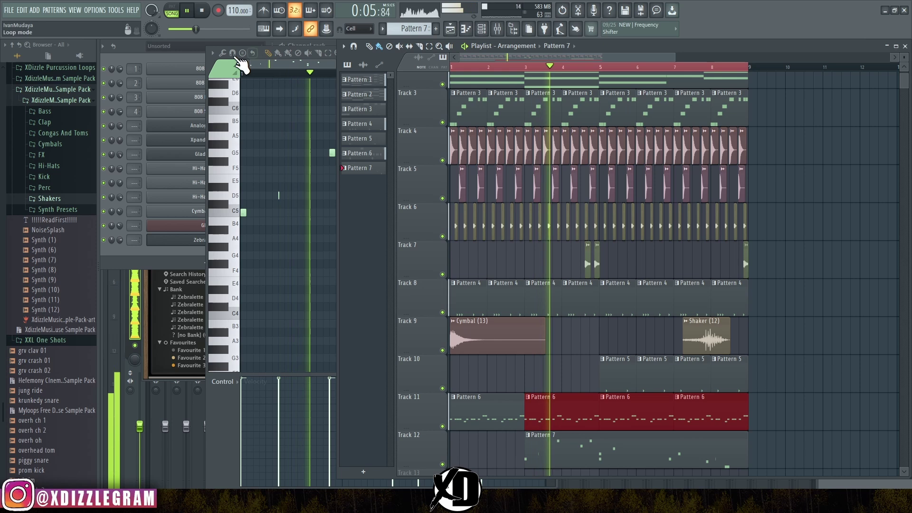
click(137, 46)
click(202, 243)
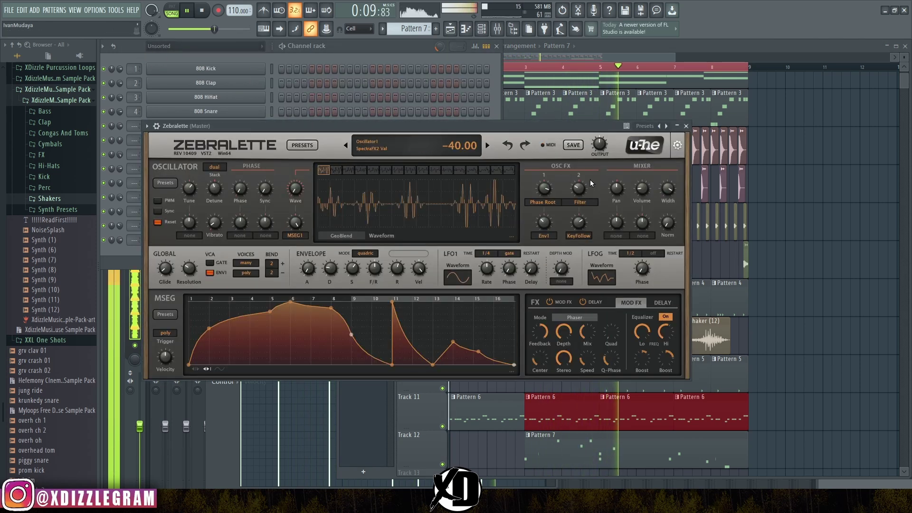
Step: Delete the C5 note sounding together with the D5 at the start of bar 3 in the Zebralette melody
double_click(595, 458)
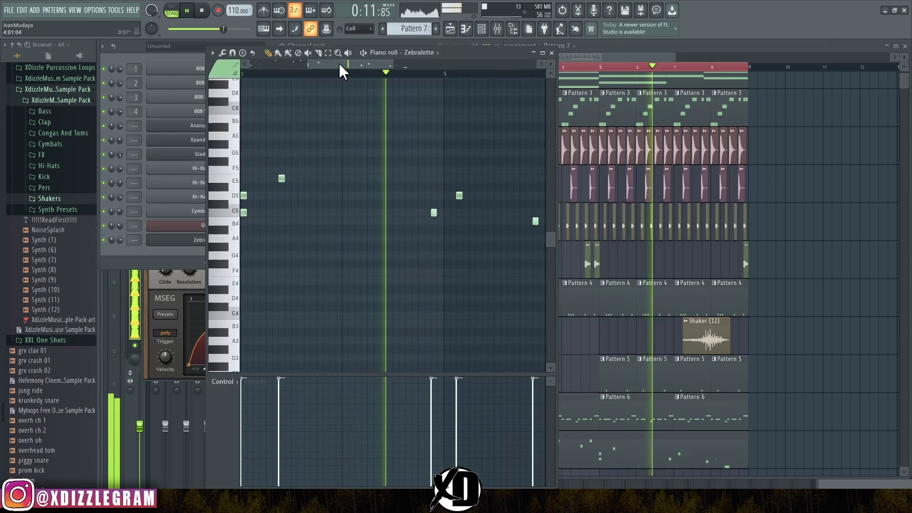
click(356, 74)
right_click(419, 212)
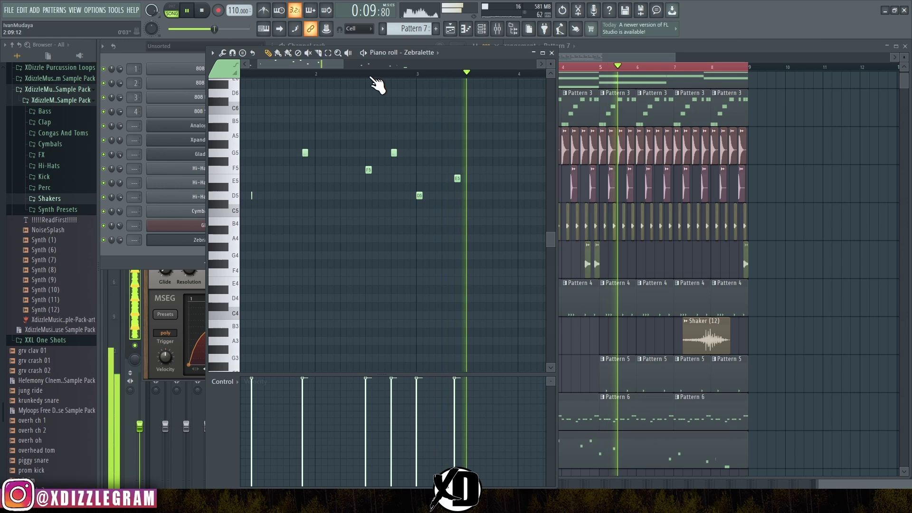
scroll(374, 76, down, 2)
double_click(452, 54)
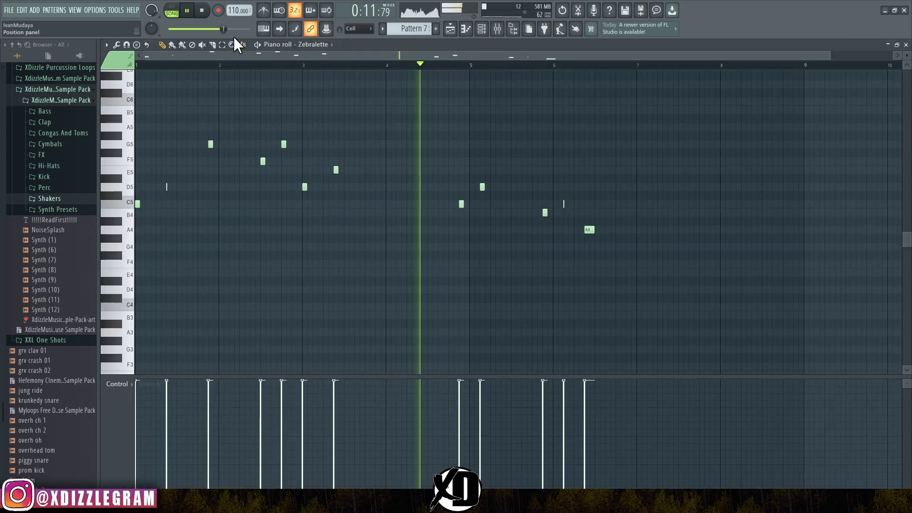
double_click(361, 48)
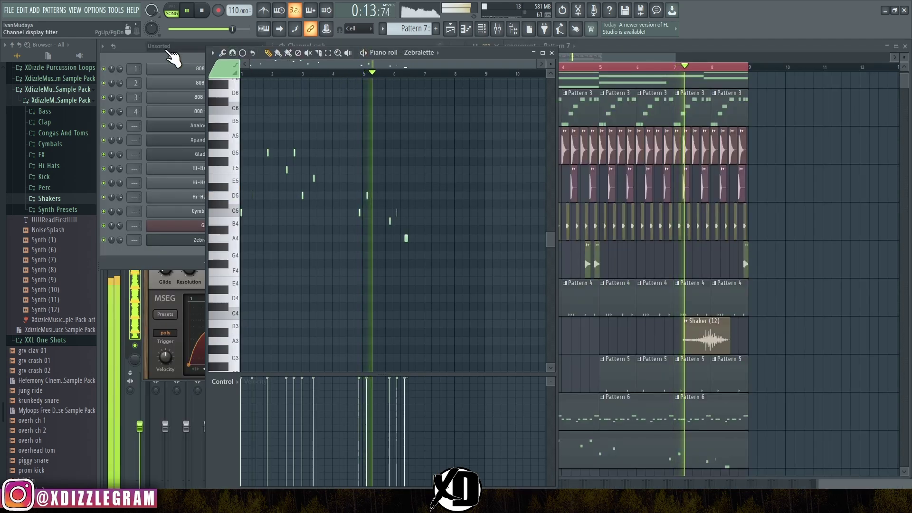
Step: Inspect Zebralette's Mod FX and Delay settings and close the plugin to return to the arrangement
key(F6)
click(213, 241)
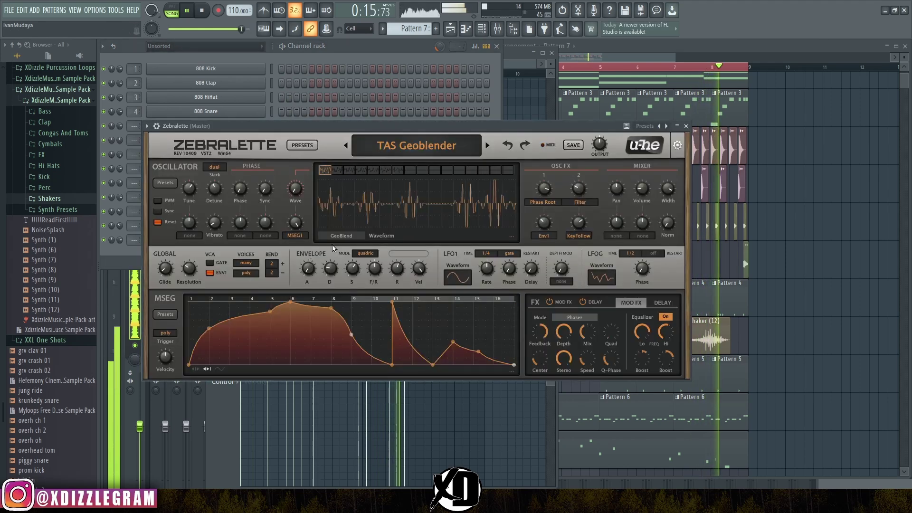
mouse_move(530, 284)
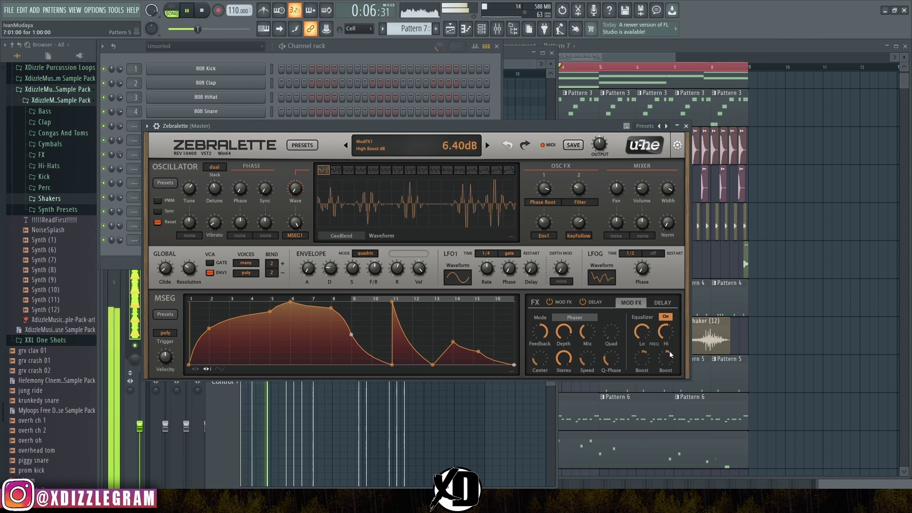
click(658, 305)
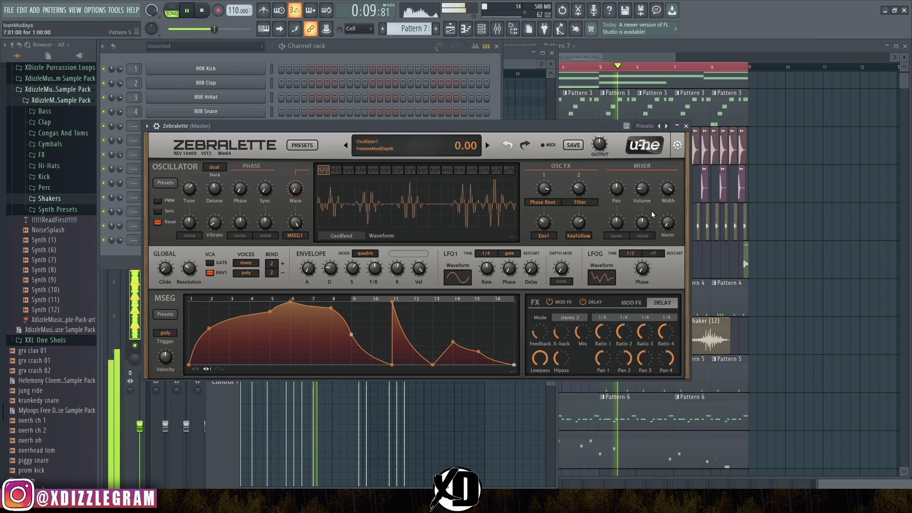
click(686, 125)
scroll(653, 72, down, 3)
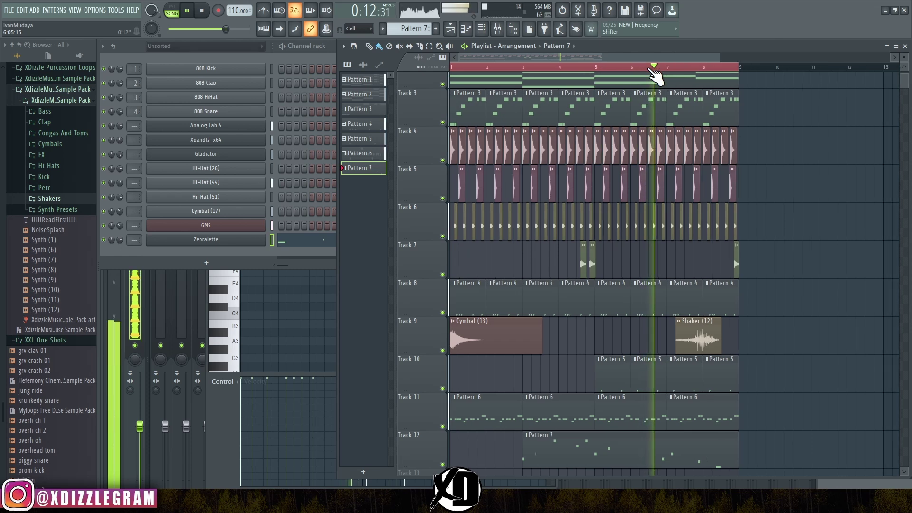
Step: Start a new Pattern 8 and add a Podolski synth channel to the project
drag(907, 60, 905, 76)
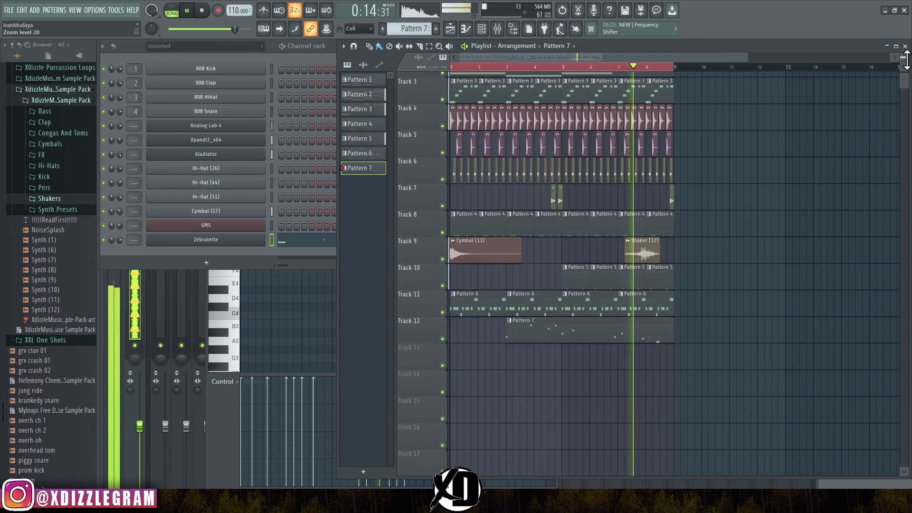
scroll(713, 146, up, 2)
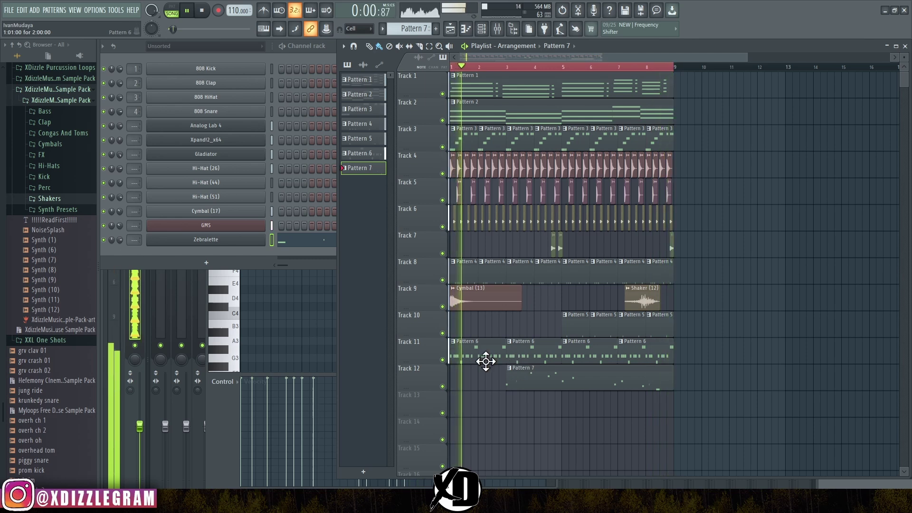
click(141, 49)
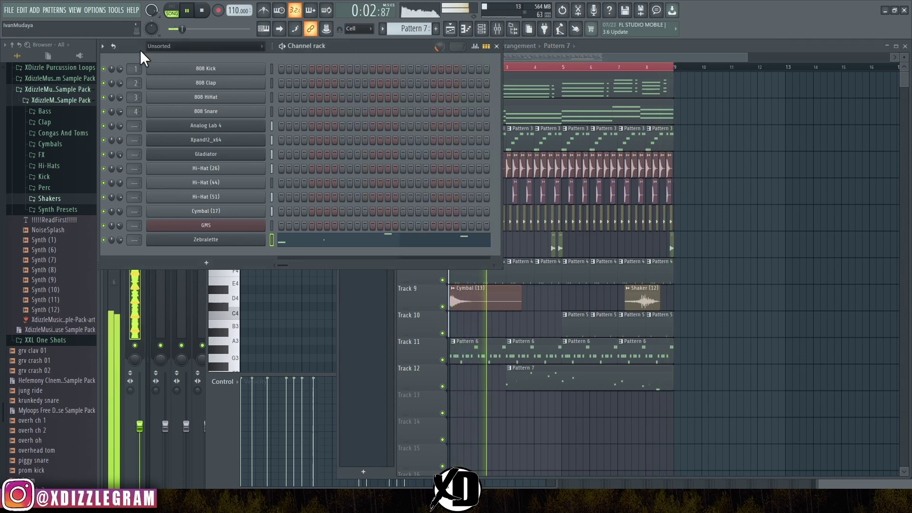
click(209, 263)
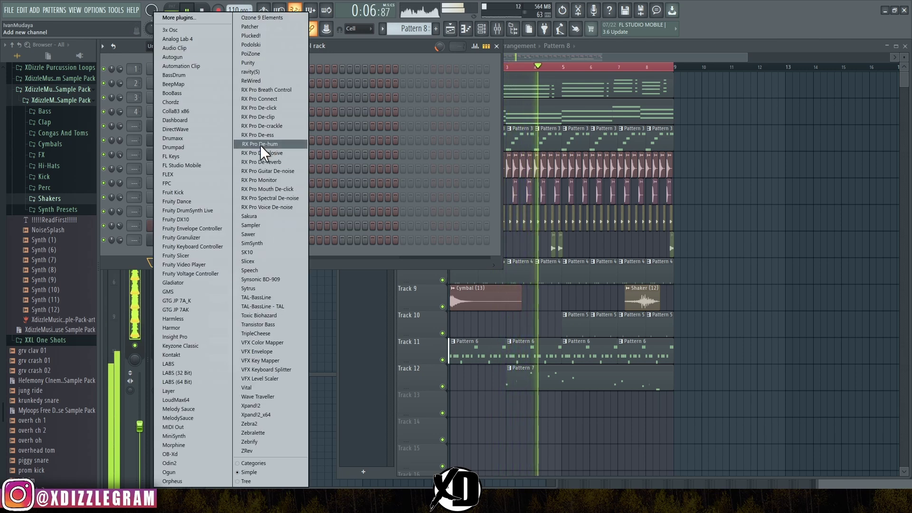
click(260, 44)
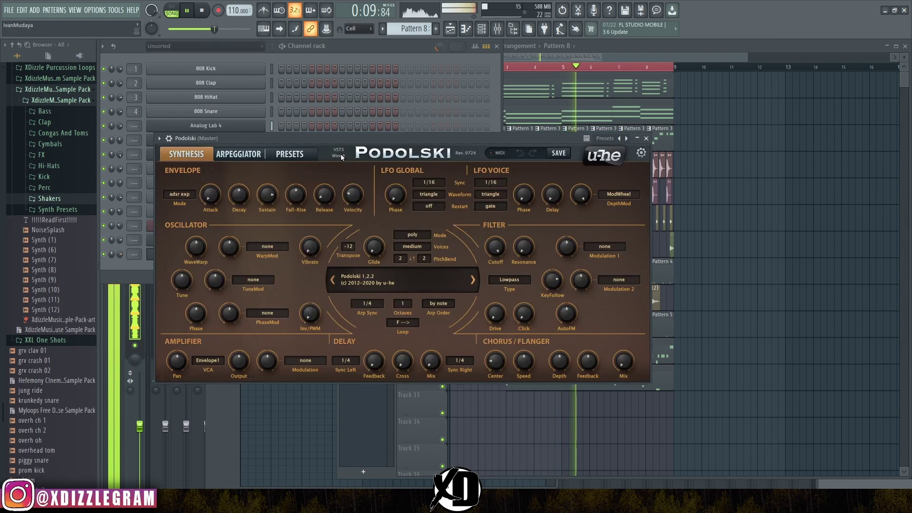
Step: Choose the MY Swamp Bass preset from Podolski's 01 Basses preset folder
click(246, 154)
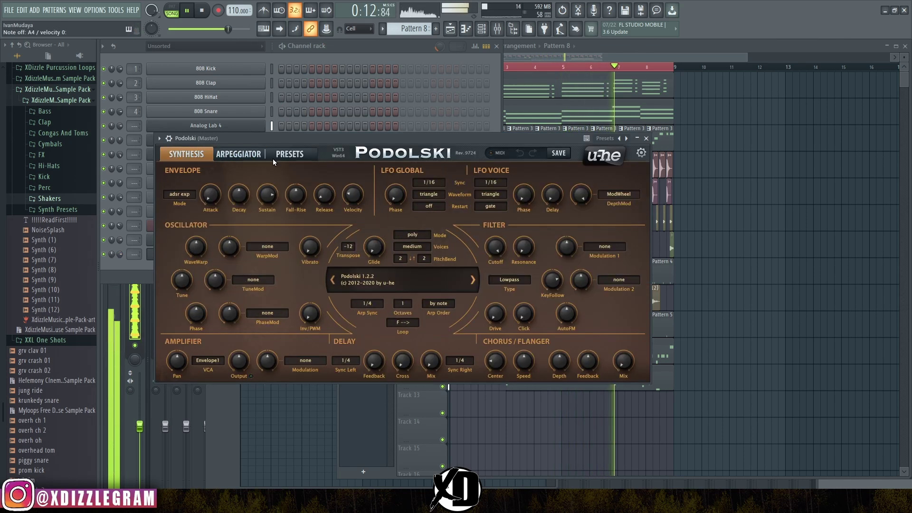
click(290, 155)
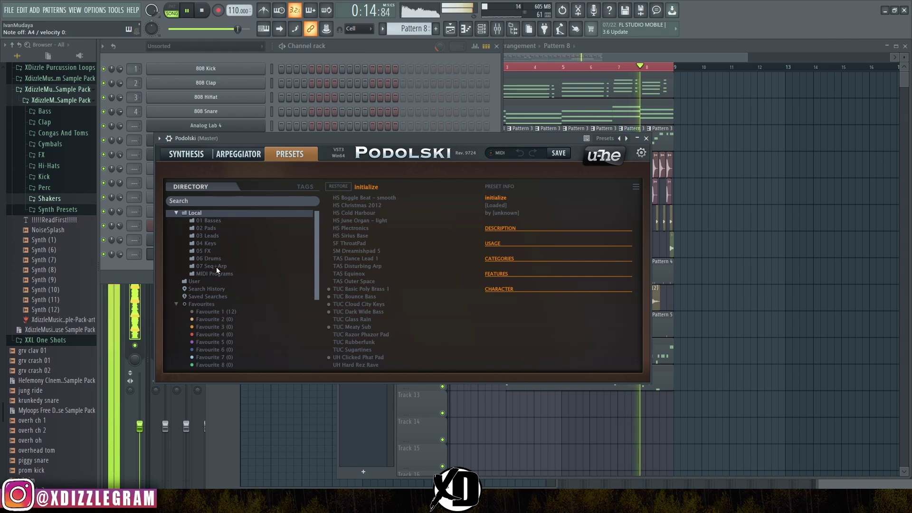
click(218, 229)
click(220, 237)
click(220, 221)
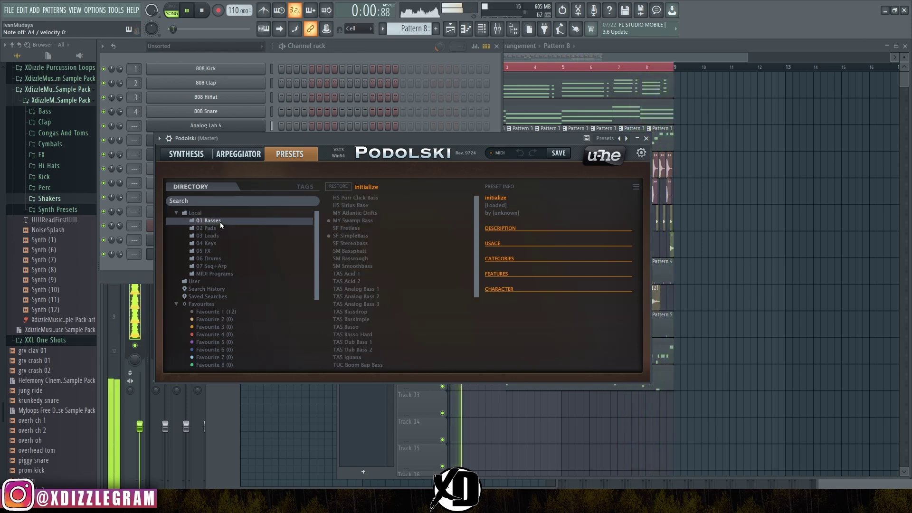
click(352, 222)
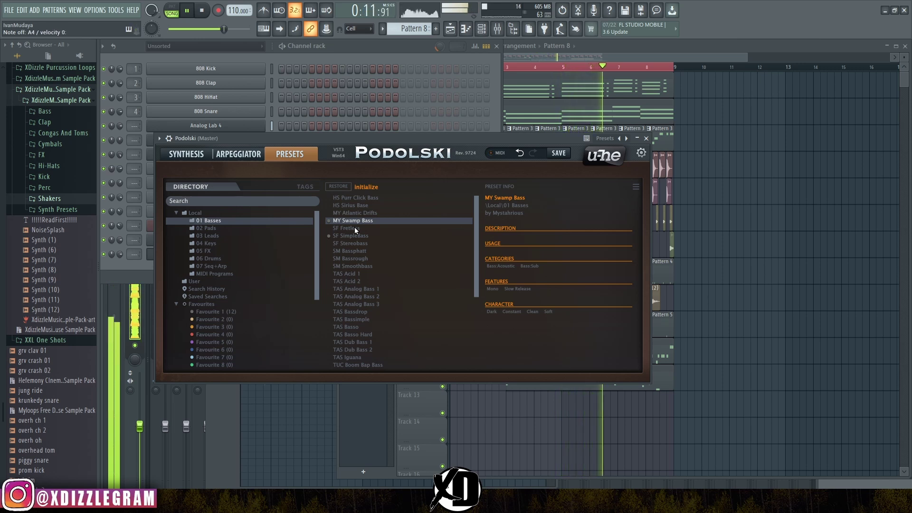
Step: Record a Podolski bass line into Pattern 8 over the arrangement and delete the stray notes in bars 1 and 2
click(387, 47)
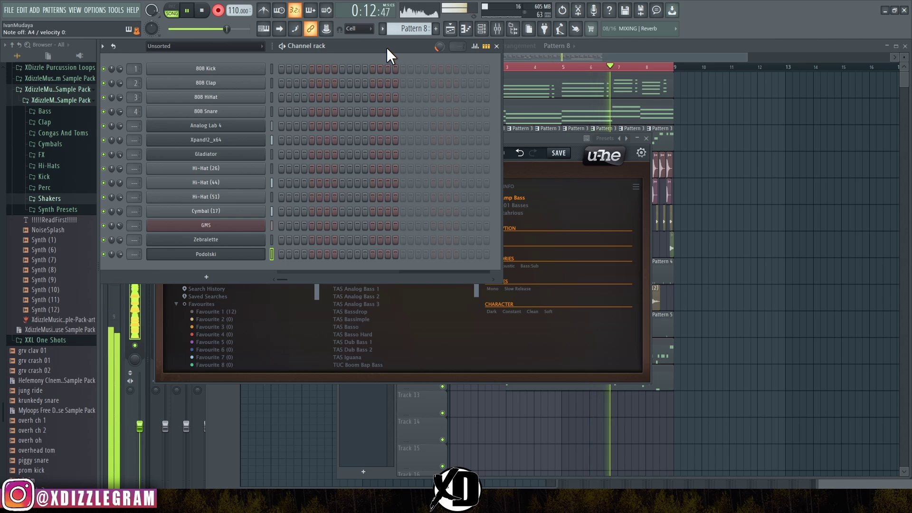
key(space)
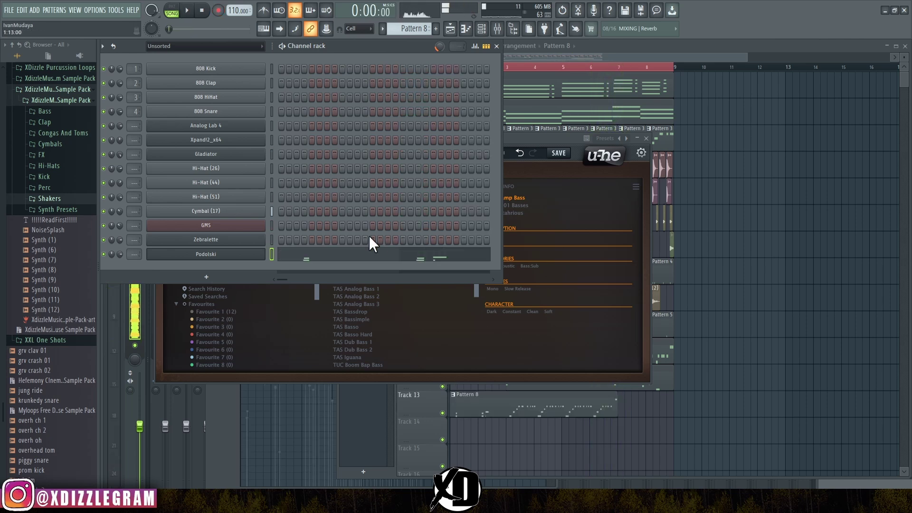
click(387, 257)
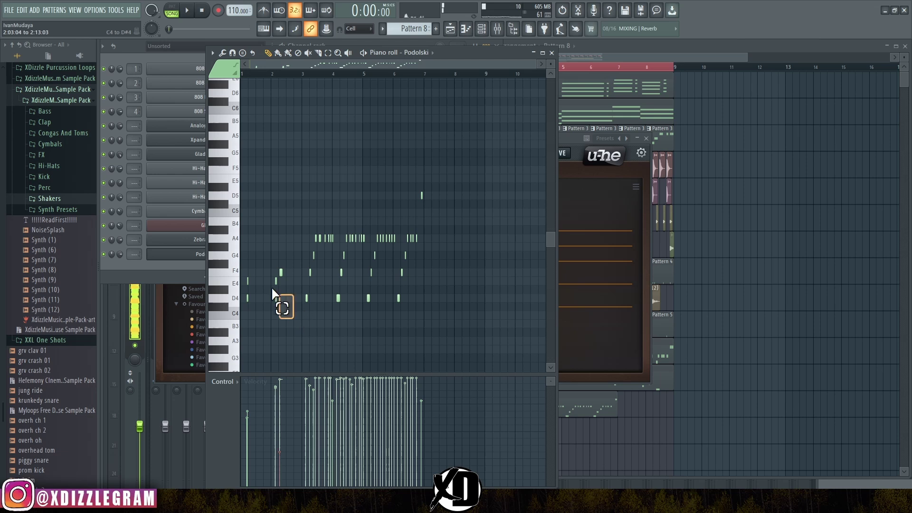
key(space)
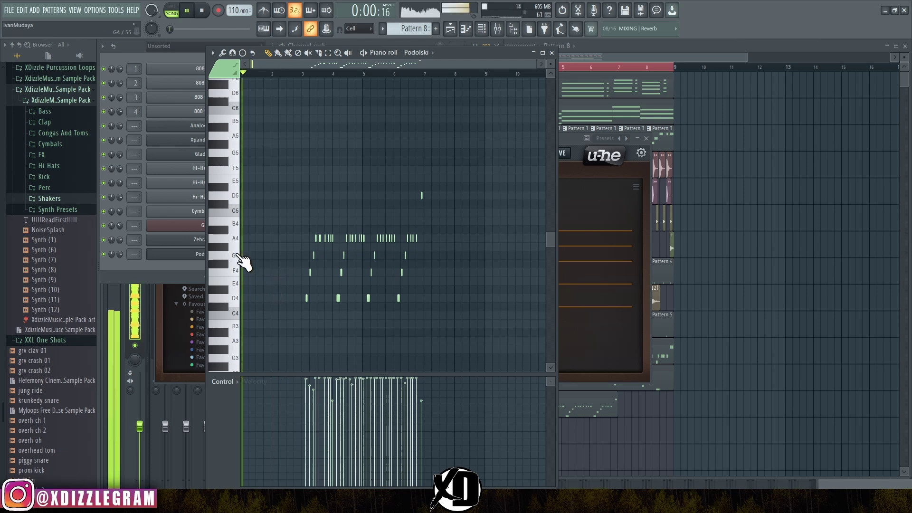
Step: Quantize the remaining Podolski bass notes and transpose them down one octave
click(308, 75)
key(alt+k)
key(Return)
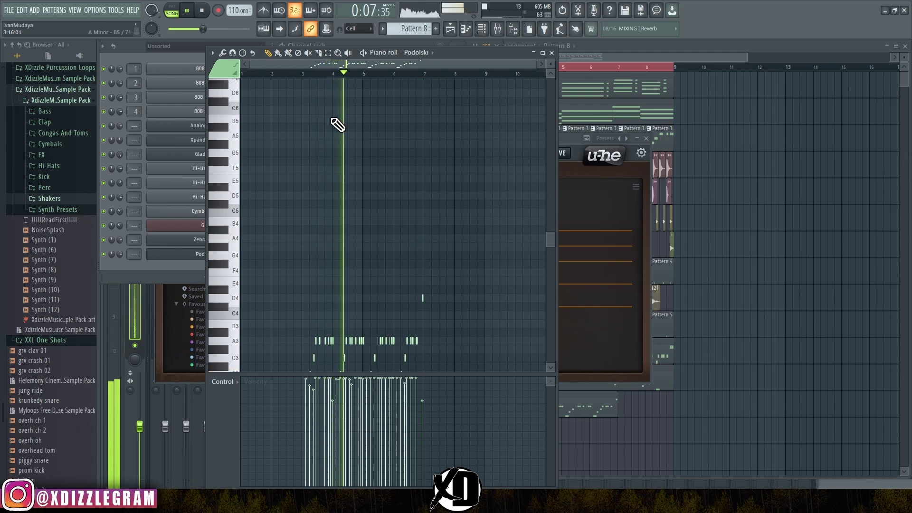
scroll(361, 152, down, 4)
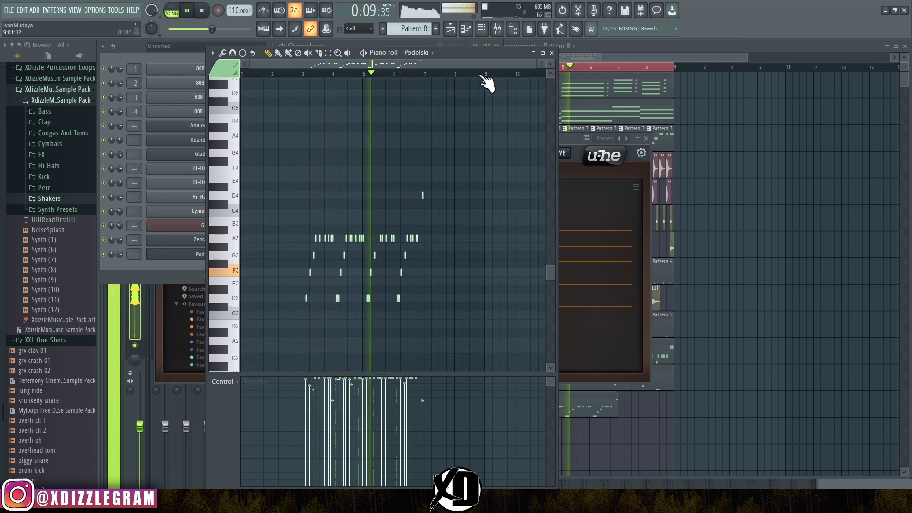
Step: Delete the stray D4 note at the end of bar 6 and move the bass notes two bars earlier to begin in bar 1
double_click(477, 54)
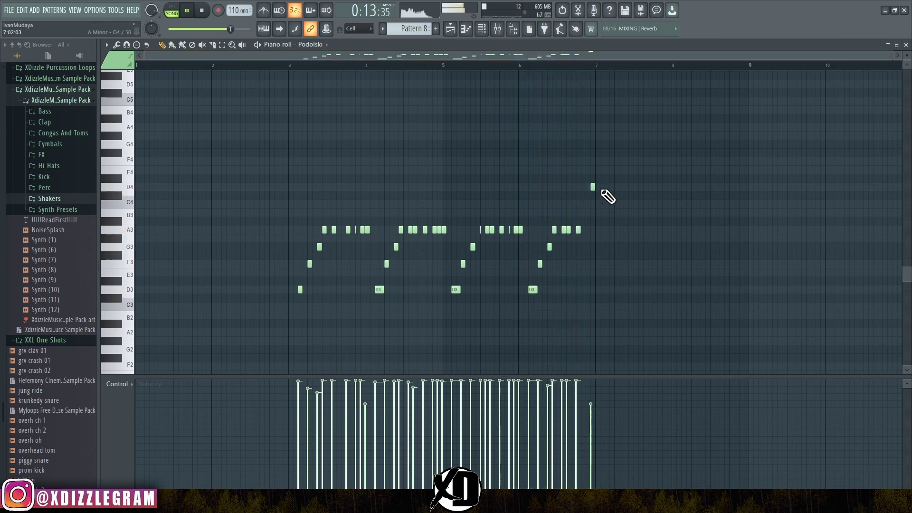
drag(604, 316, 161, 68)
scroll(165, 65, up, 5)
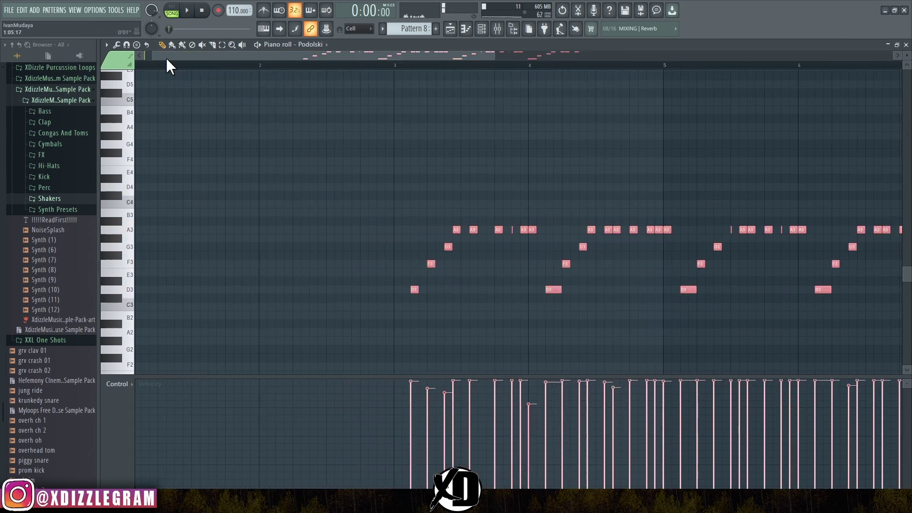
drag(491, 288, 161, 290)
key(space)
scroll(291, 77, down, 3)
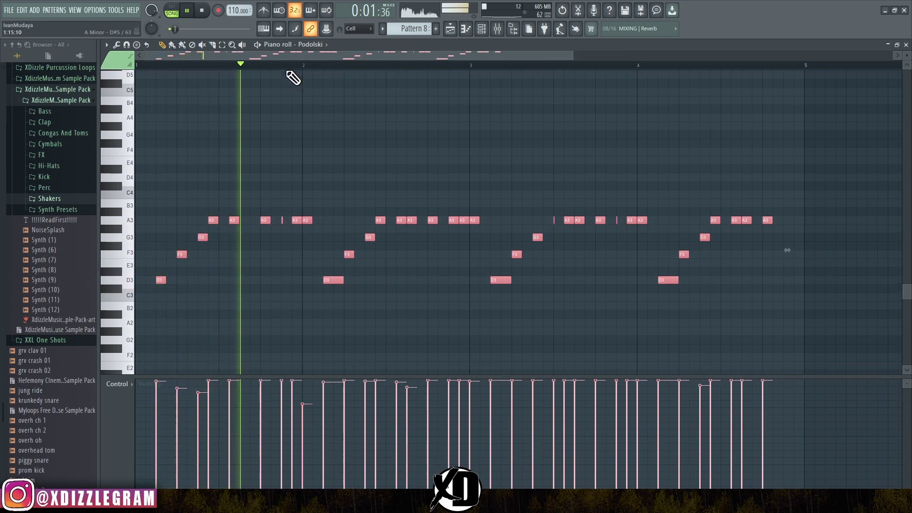
Step: Delete all Podolski bass notes from bar 3 onward, keeping only the two-bar phrase
scroll(301, 95, down, 2)
scroll(320, 194, up, 3)
scroll(366, 264, down, 2)
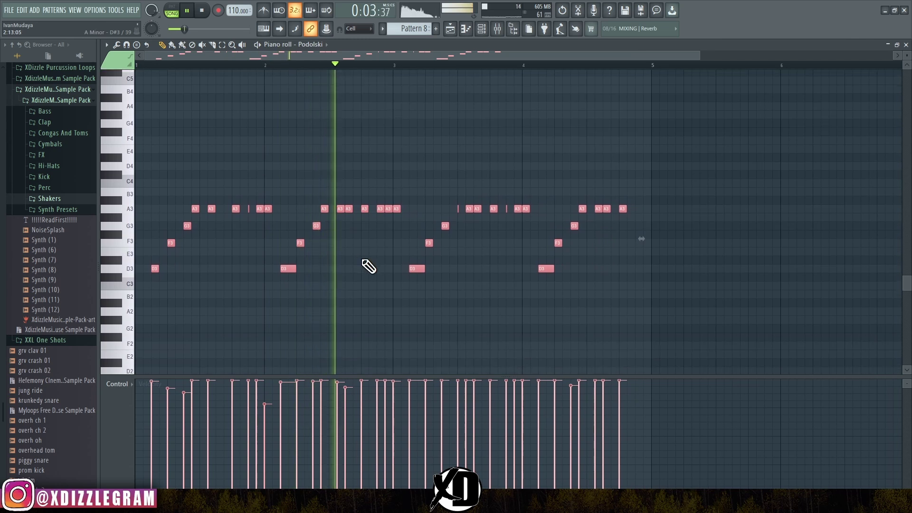
drag(658, 318, 401, 168)
key(Delete)
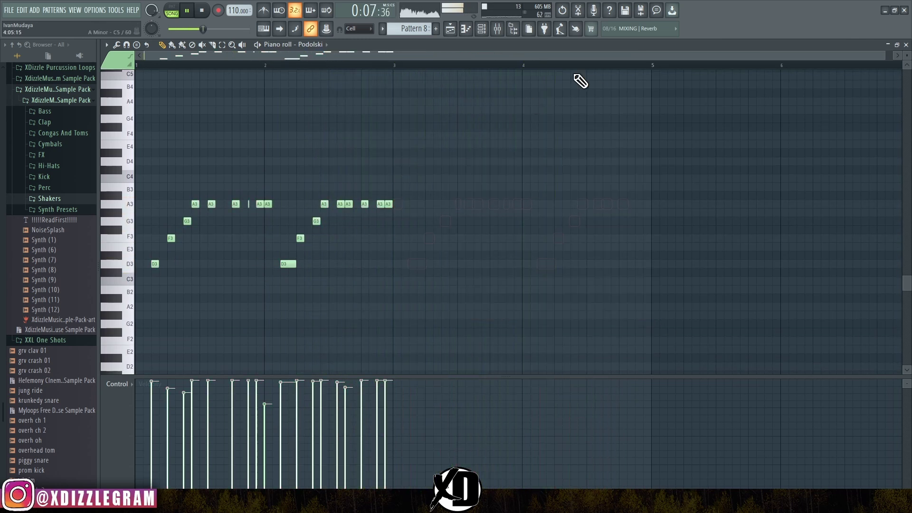
Step: Repeat the Pattern 8 clip along Track 13 in the playlist up to the end of bar 8
double_click(576, 43)
key(F5)
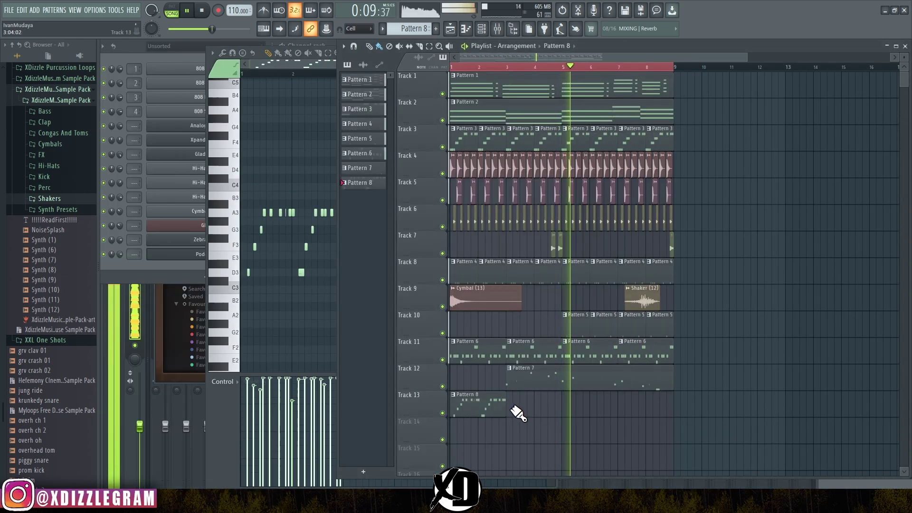
drag(519, 412, 649, 405)
Step: Try the SF SimpleBass preset in Podolski and switch back to MY Swamp Bass
key(F6)
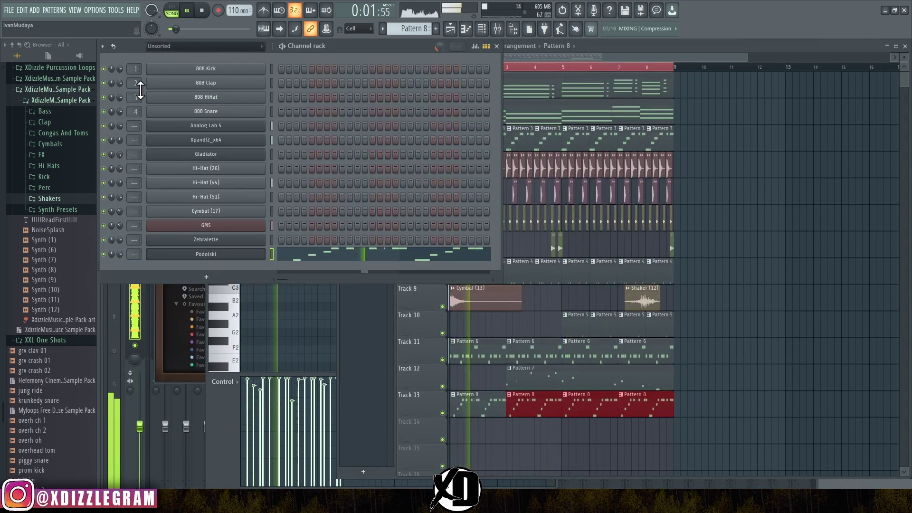
click(212, 255)
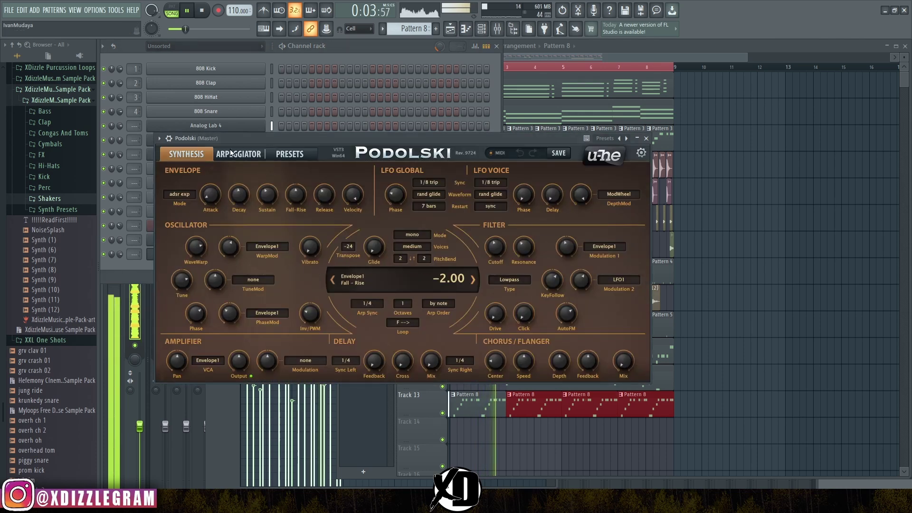
click(270, 155)
click(350, 236)
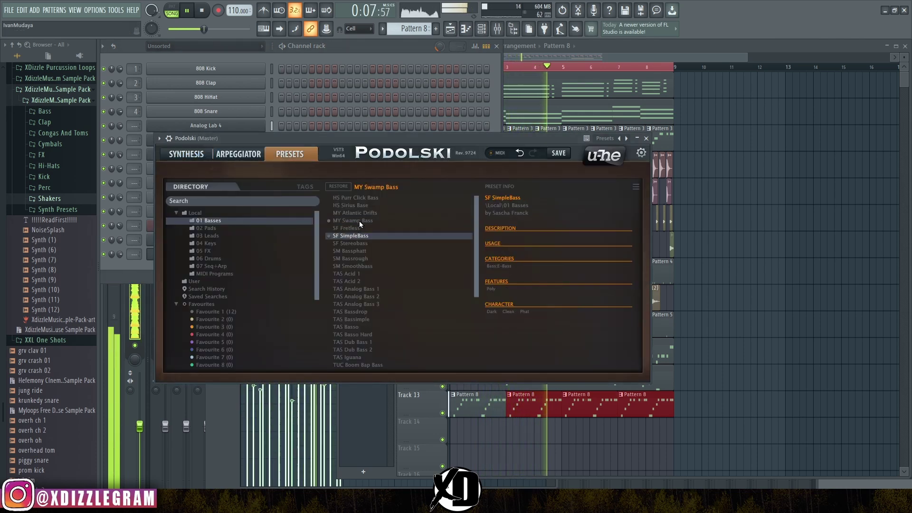
click(360, 221)
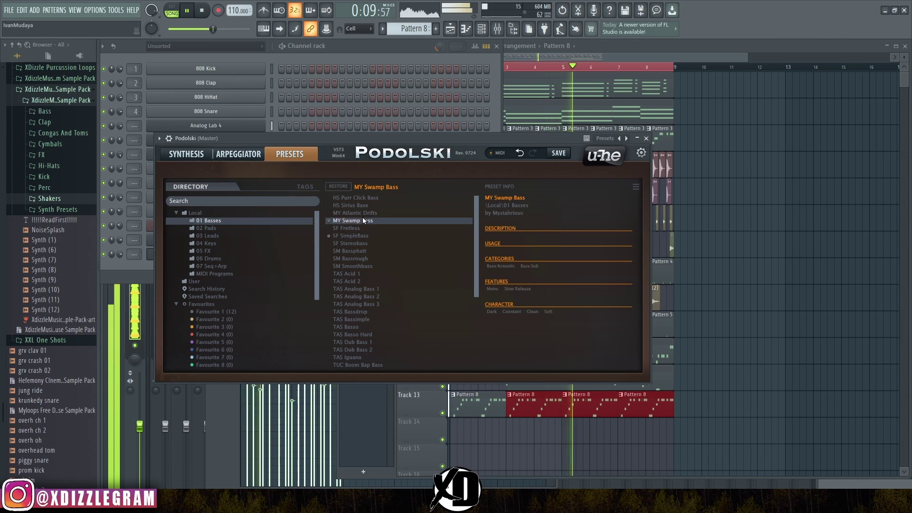
Step: Try the Pattern 8 bass notes one octave higher and transpose them back down an octave
click(355, 58)
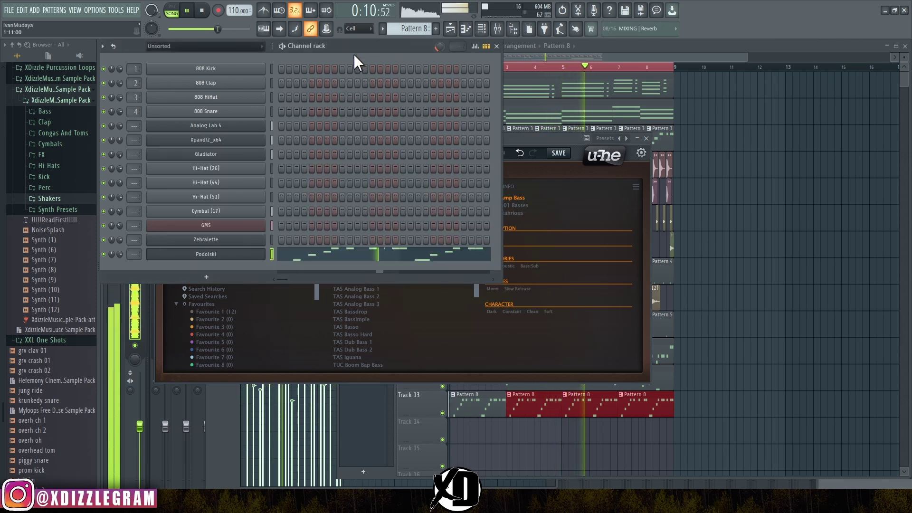
click(356, 260)
key(ctrl+Up)
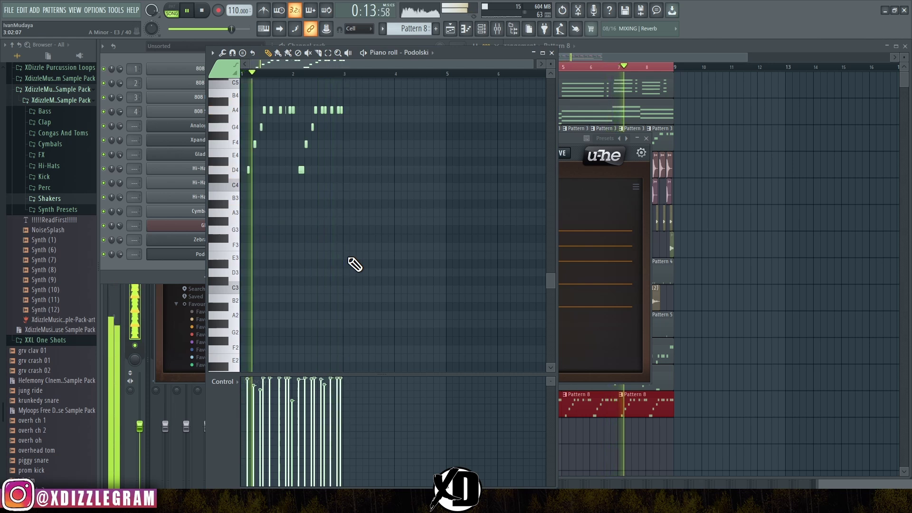
key(ctrl+Down)
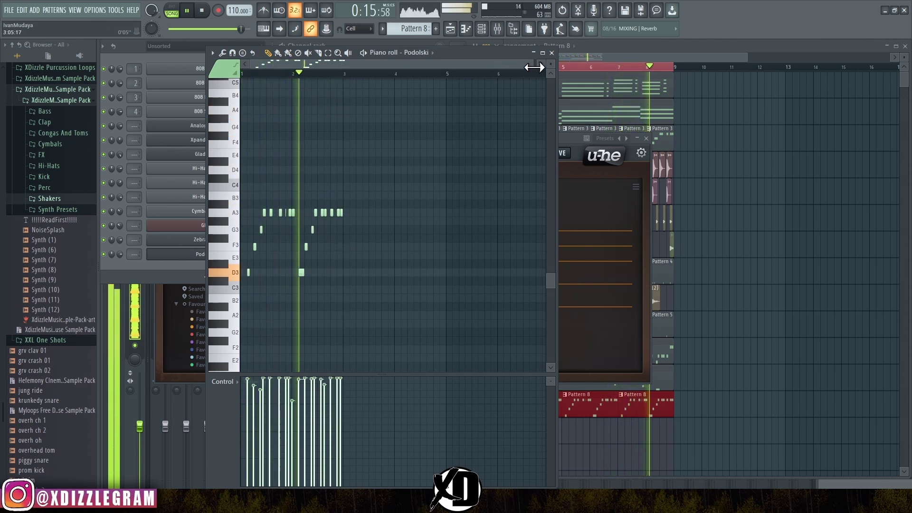
drag(489, 65, 473, 66)
scroll(246, 72, up, 3)
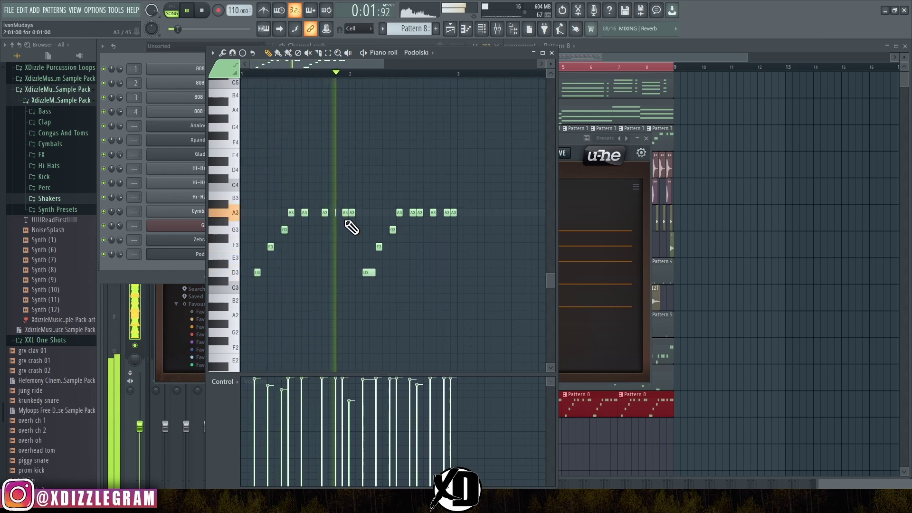
Step: Add a ravity(S) synth channel to the project
click(142, 138)
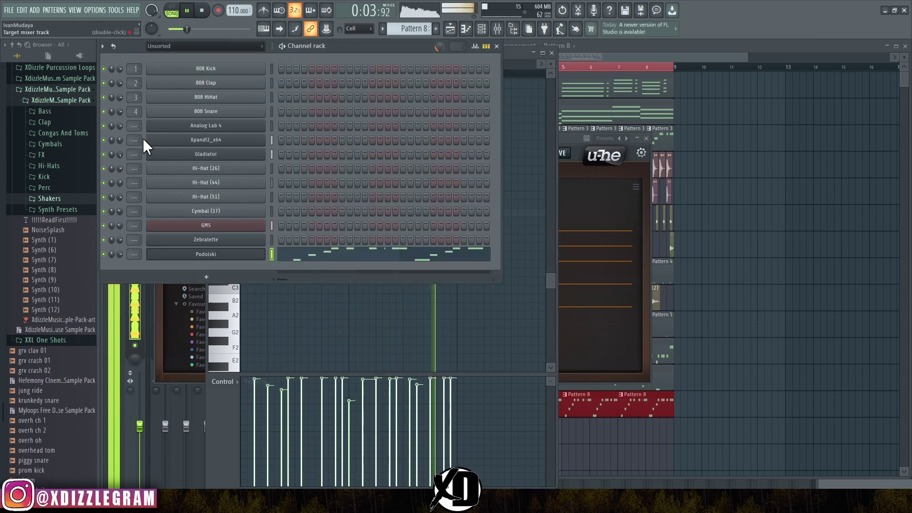
click(207, 277)
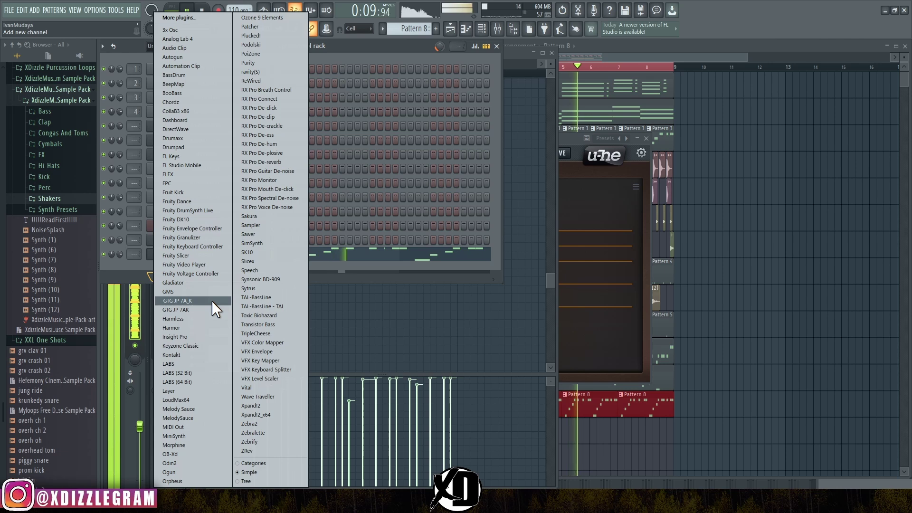
click(261, 73)
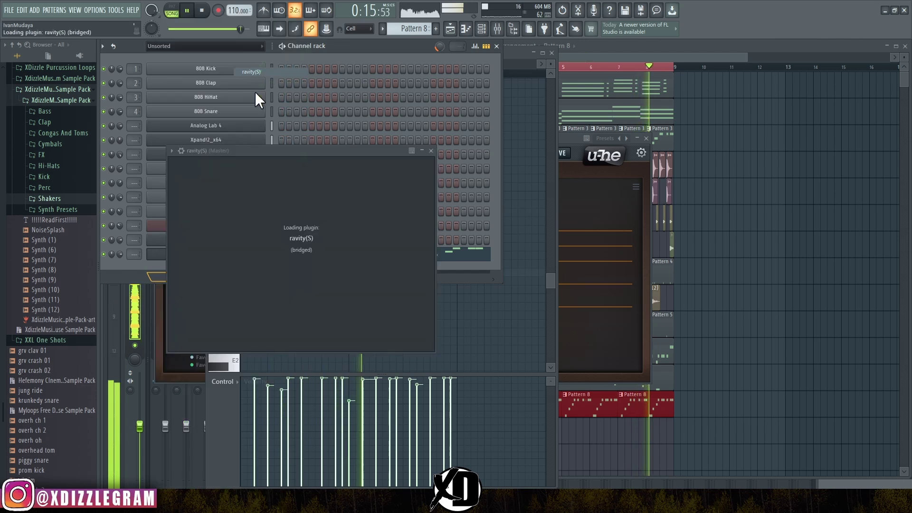
Step: Browse ravity(S)'s factory Bass Synth presets and audition Oct Bread 1, Saw Env, Simple SawTri and Simple Tri
click(408, 182)
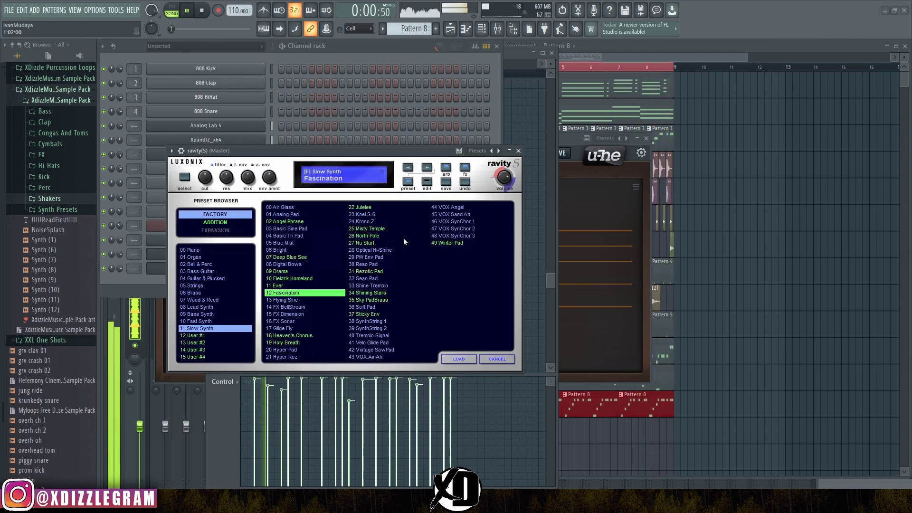
click(203, 315)
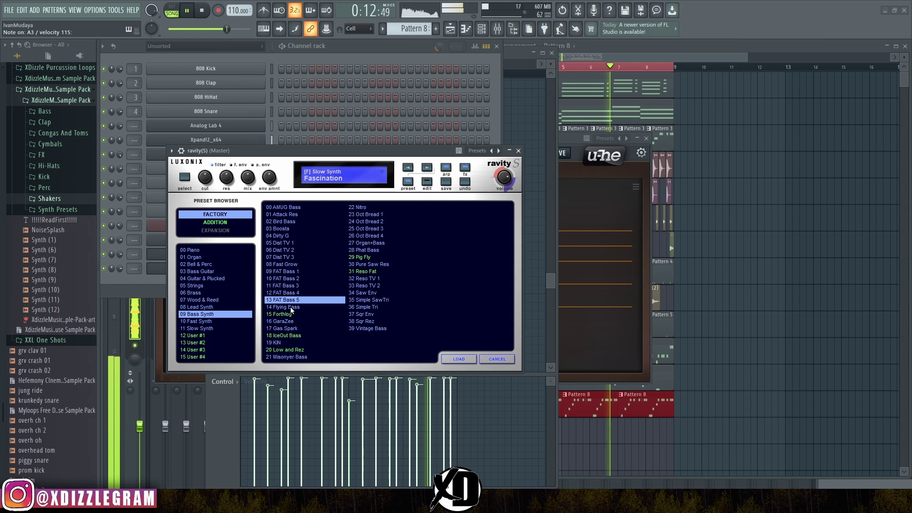
click(375, 215)
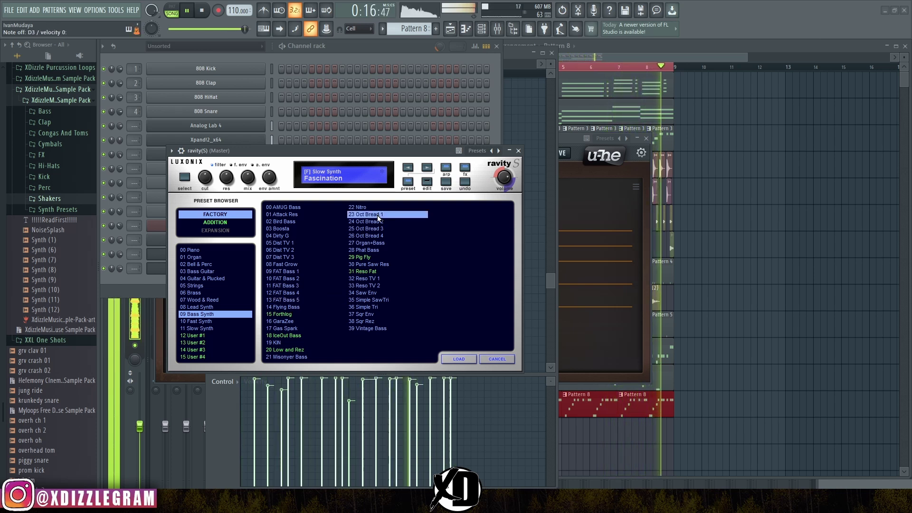
click(361, 293)
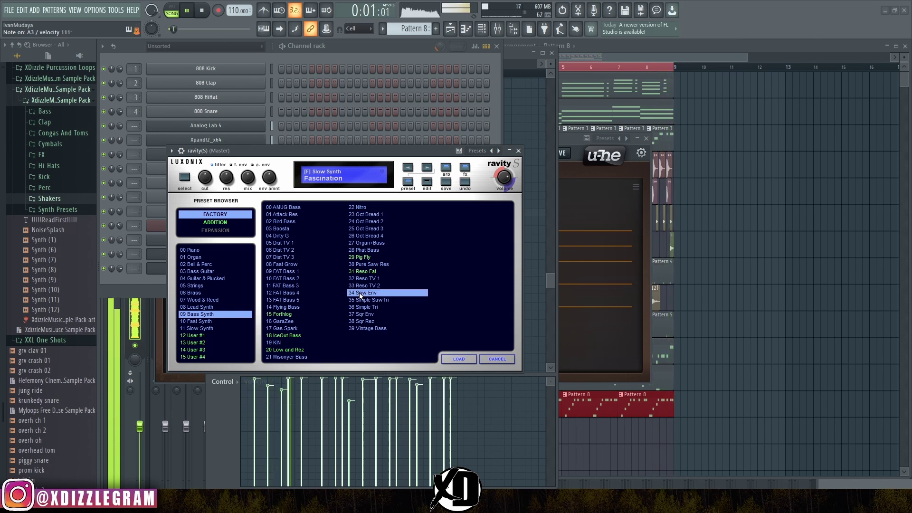
click(366, 301)
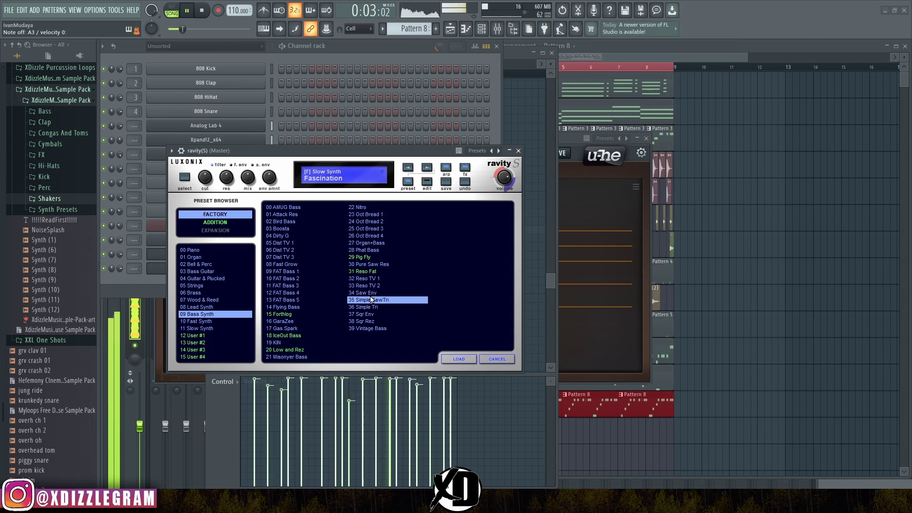
click(377, 307)
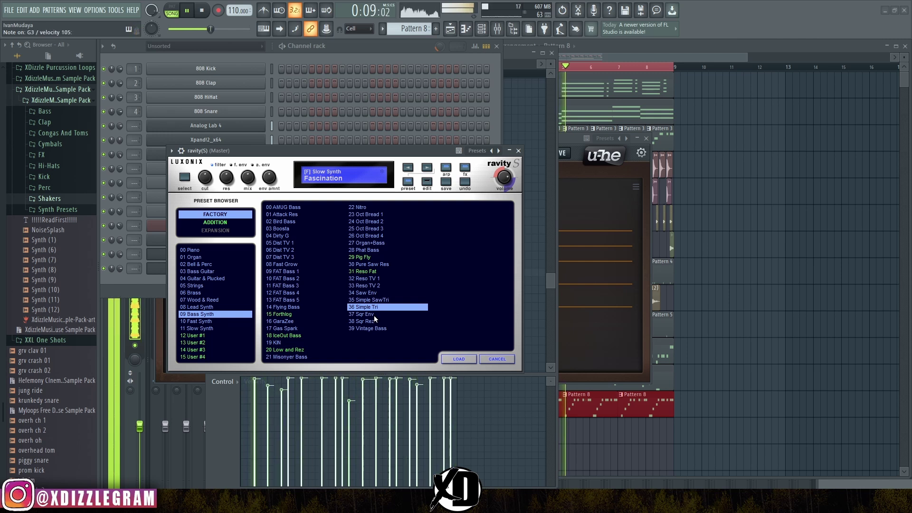
Step: Audition Sqr Env, Sqr Rez, Low and Rez and FAT Bass 4, and settle on the Vintage Bass preset
click(372, 315)
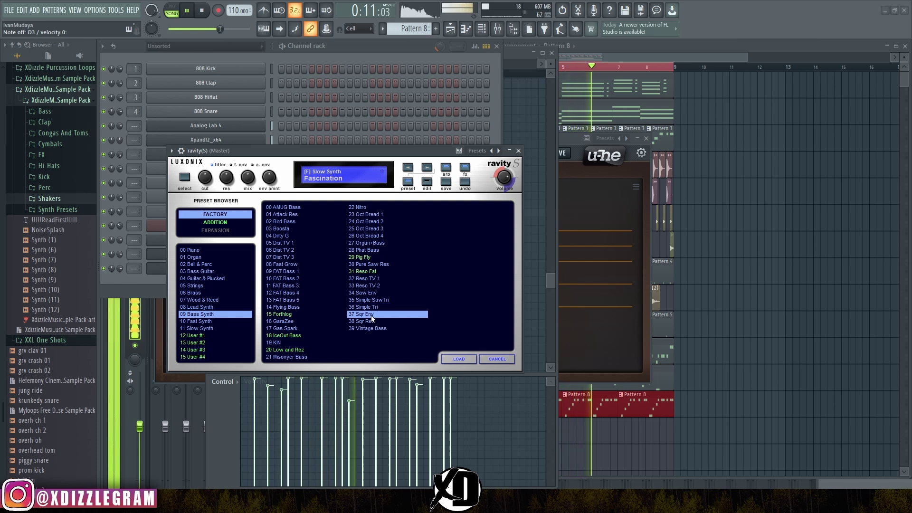
click(373, 322)
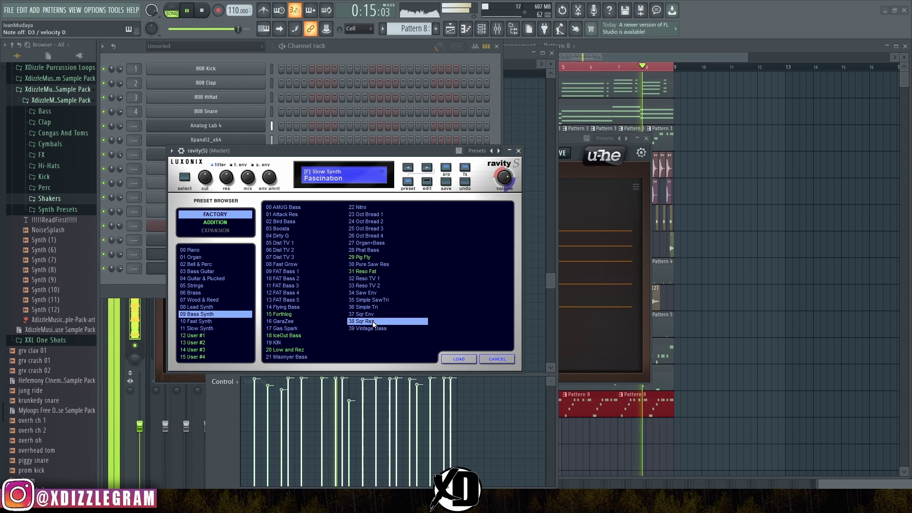
click(321, 350)
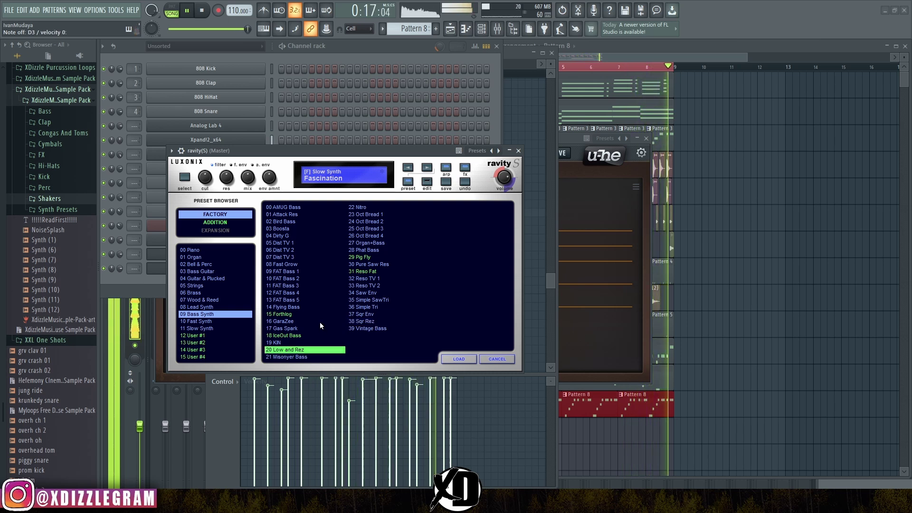
click(289, 293)
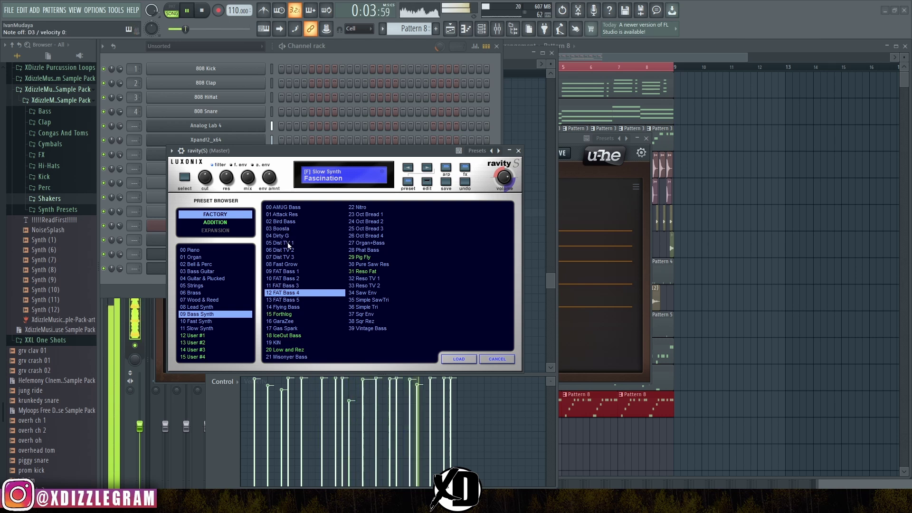
click(372, 328)
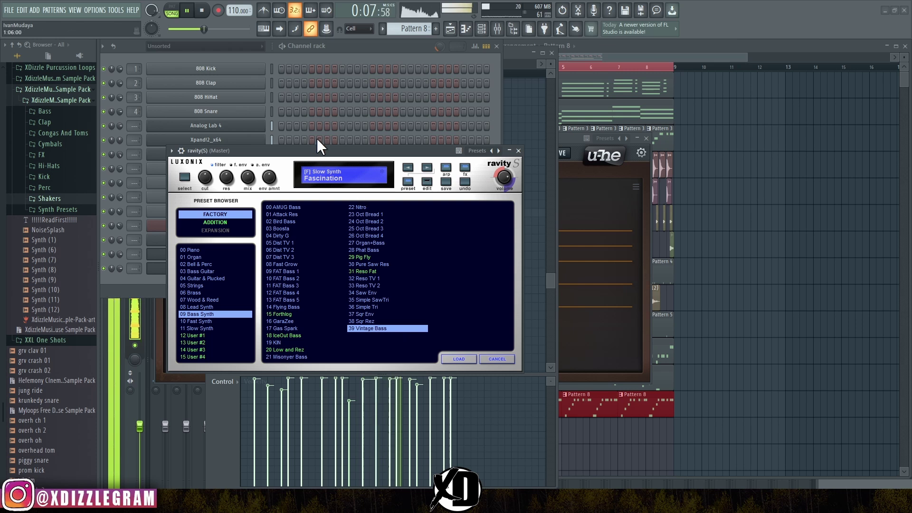
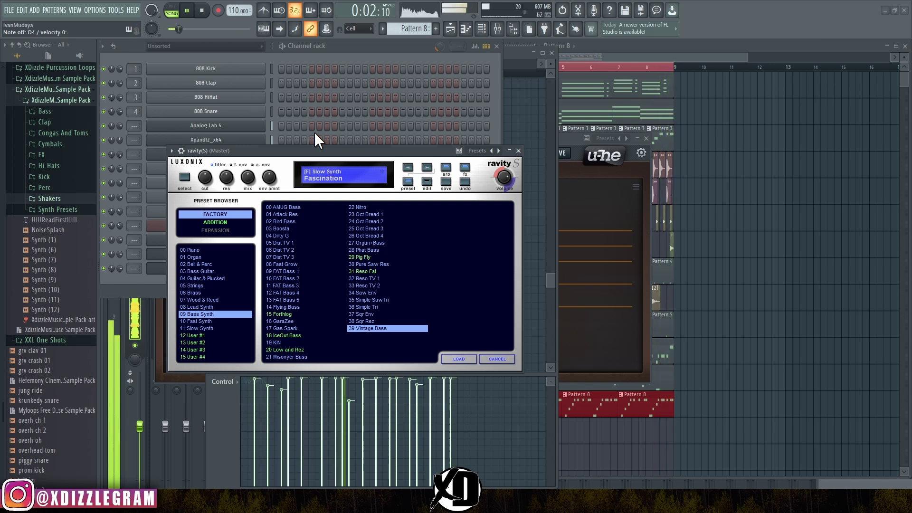
Step: Open the ravity(S) channel's piano roll for Pattern 8 and maximize its window
click(357, 51)
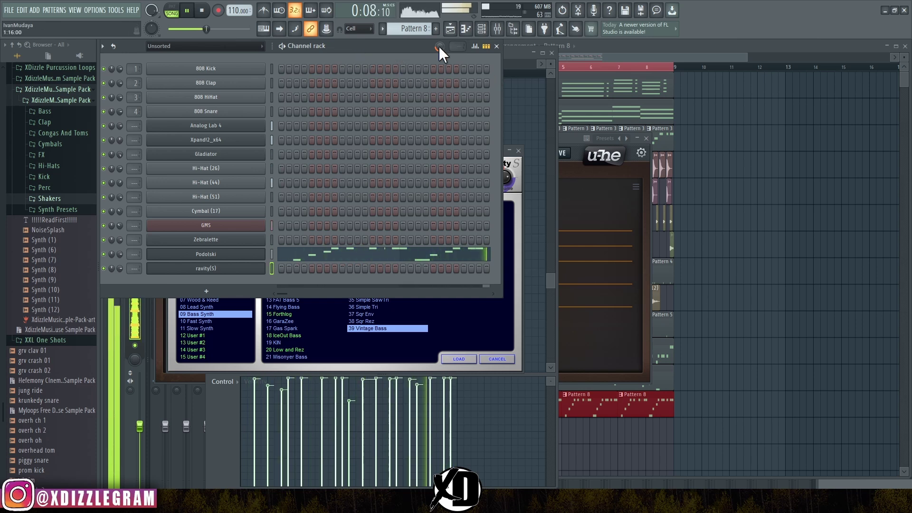
click(627, 50)
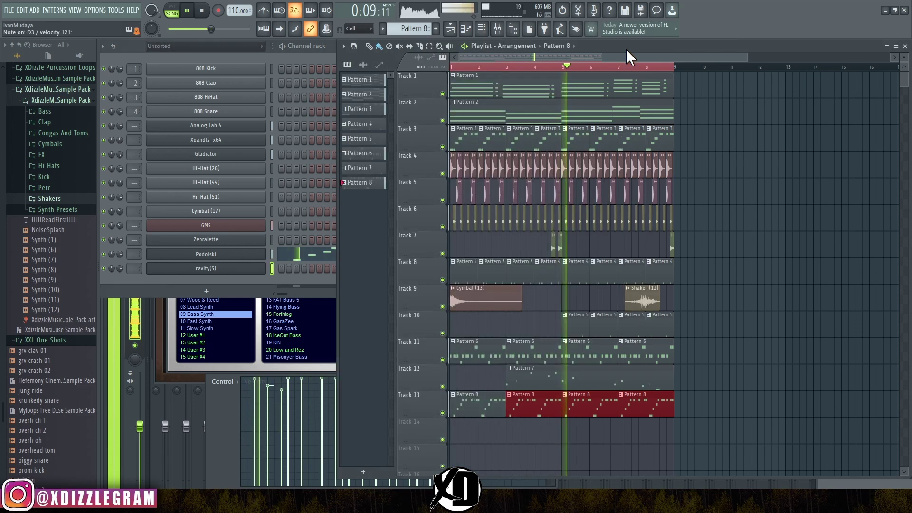
click(312, 56)
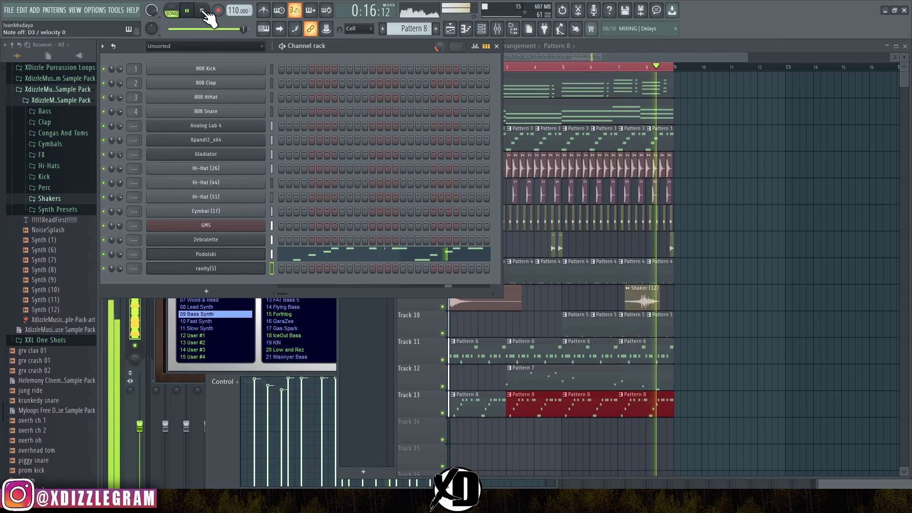
right_click(276, 270)
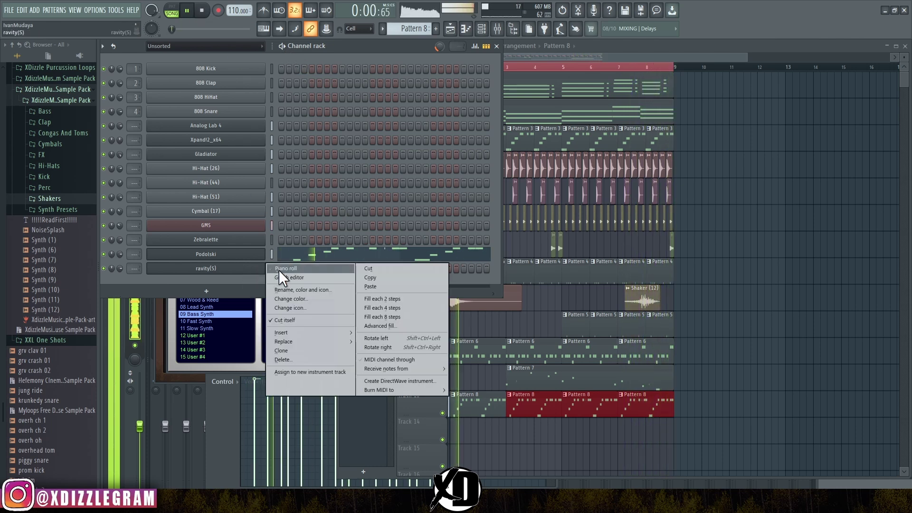
click(283, 271)
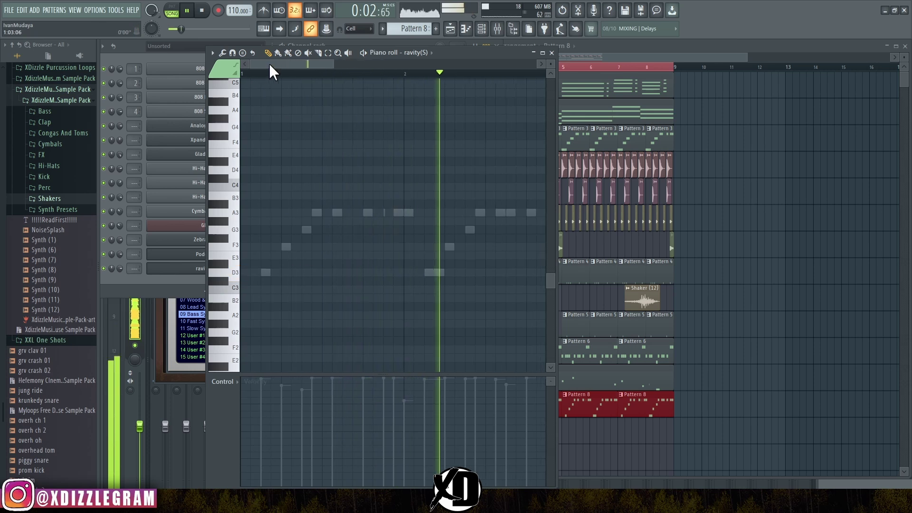
double_click(438, 53)
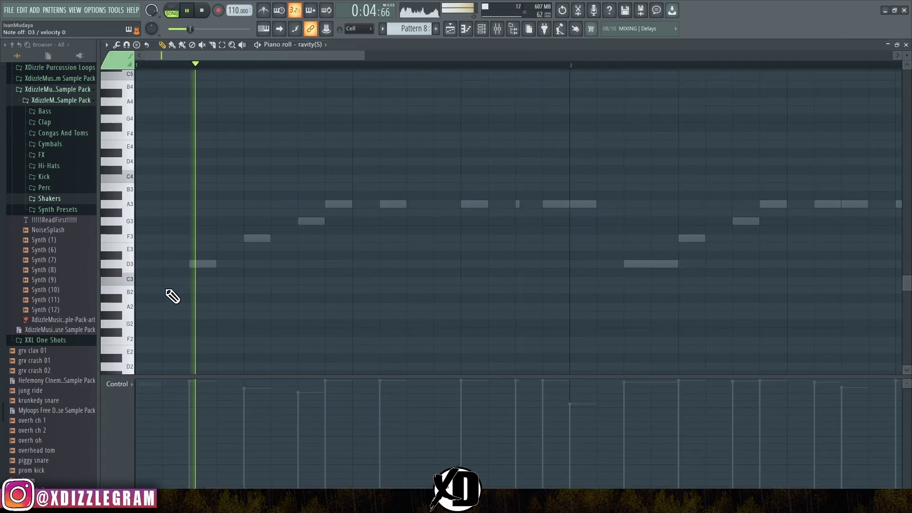
Step: Draw two eighth-note D3 bass notes in bar 1, one at the start and one on beat 2
click(138, 264)
drag(162, 265, 189, 264)
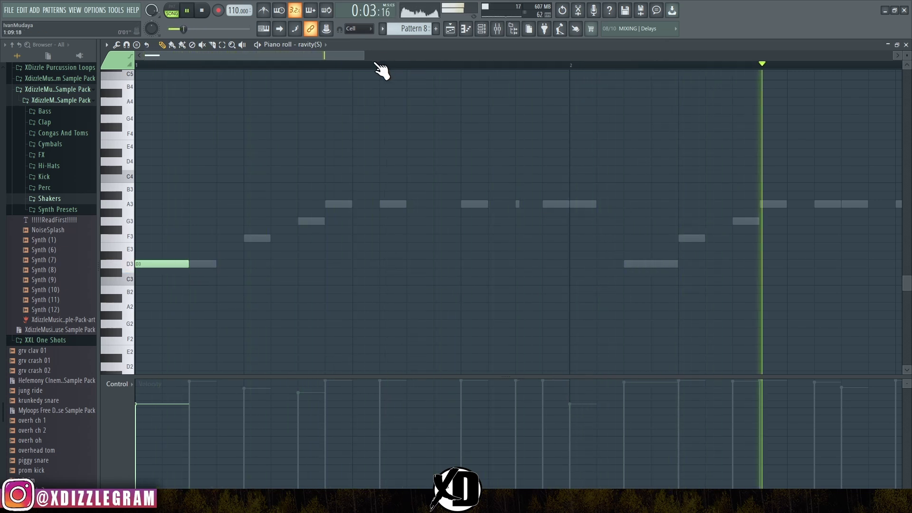
scroll(378, 75, down, 2)
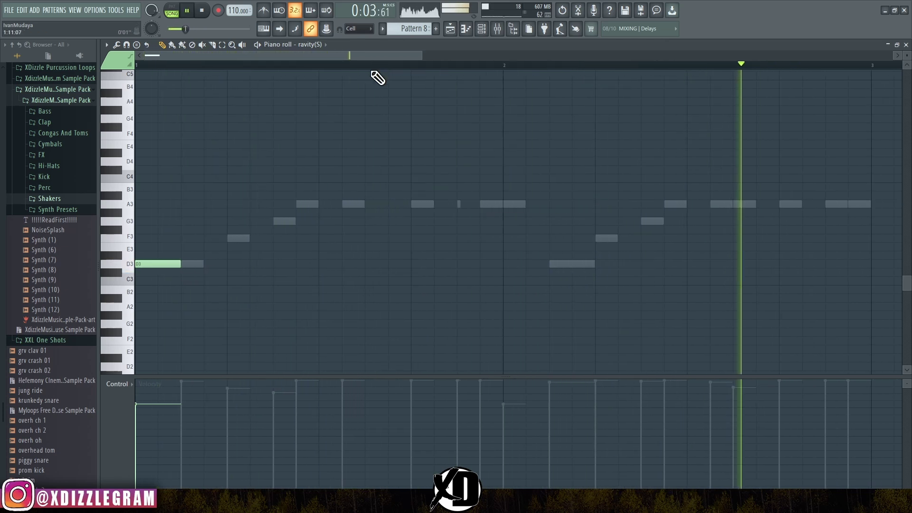
click(240, 264)
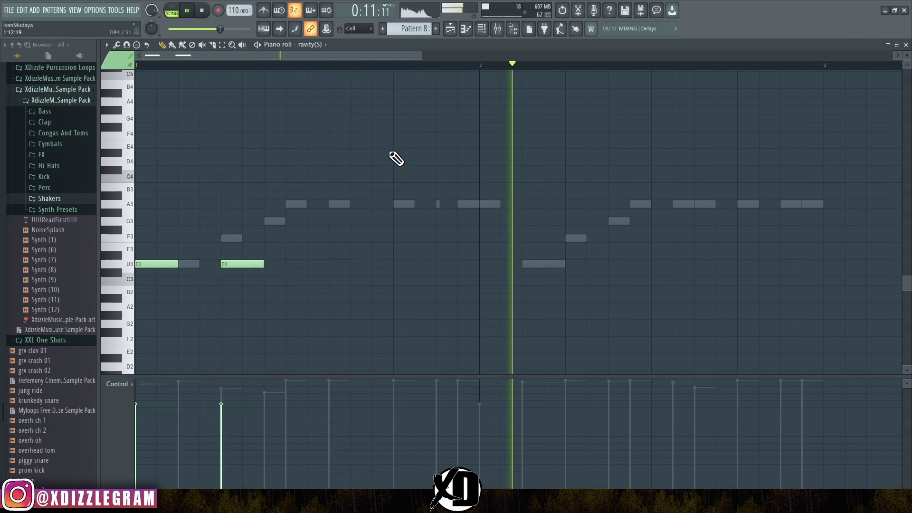
Step: Add an A3 note at the end of bar 2 and a D3 note near its start, and restore the piano roll's window size
scroll(341, 77, down, 1)
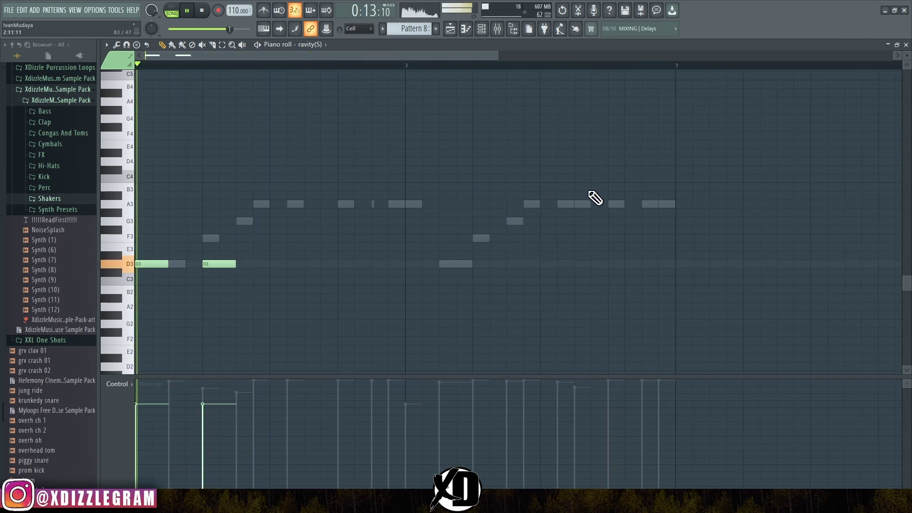
click(644, 205)
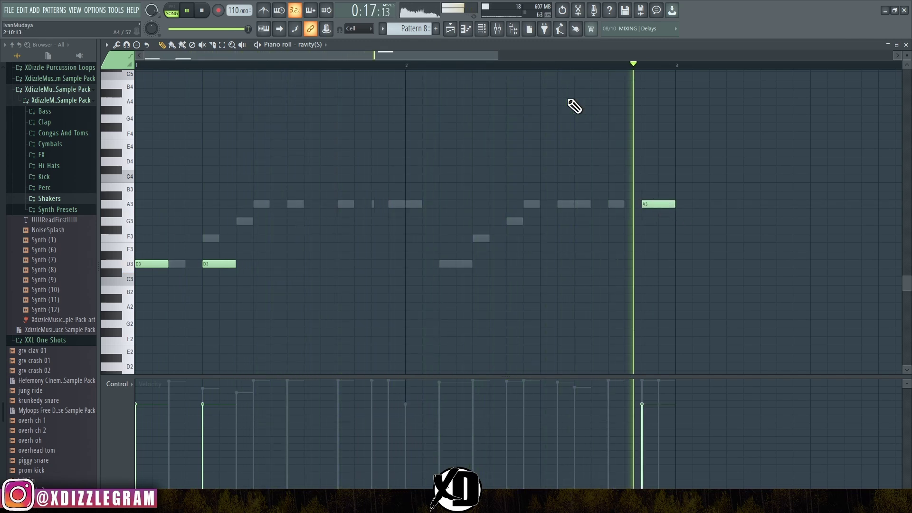
click(459, 264)
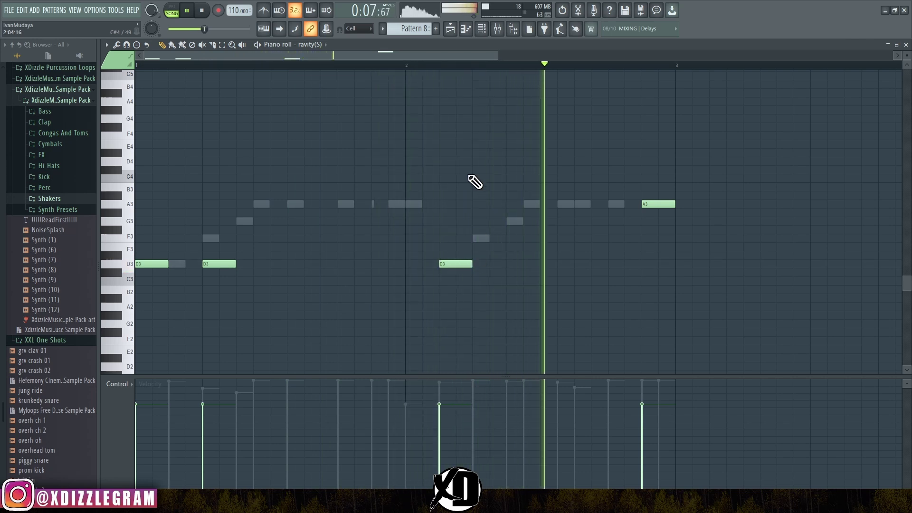
scroll(423, 74, down, 1)
double_click(411, 44)
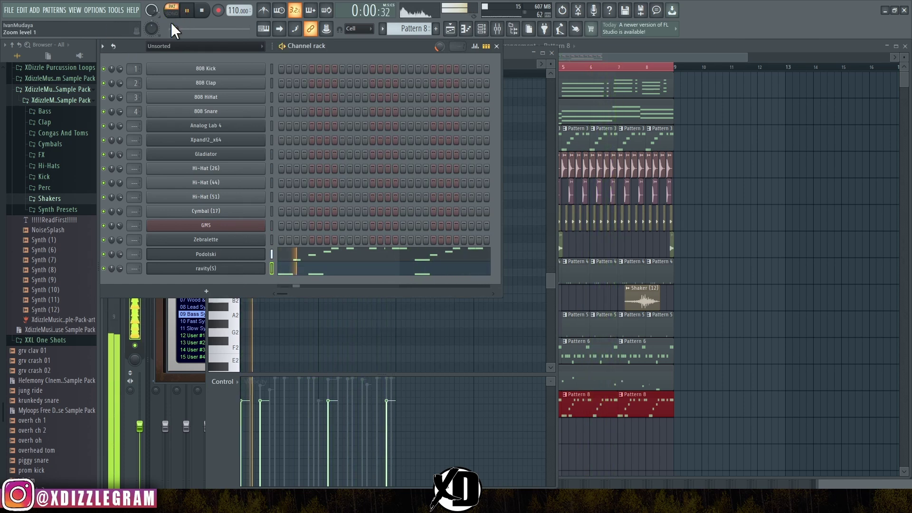
Step: Open the Podolski and ravity(S) plugin windows and move each one clear of the channel rack's instrument names
click(219, 255)
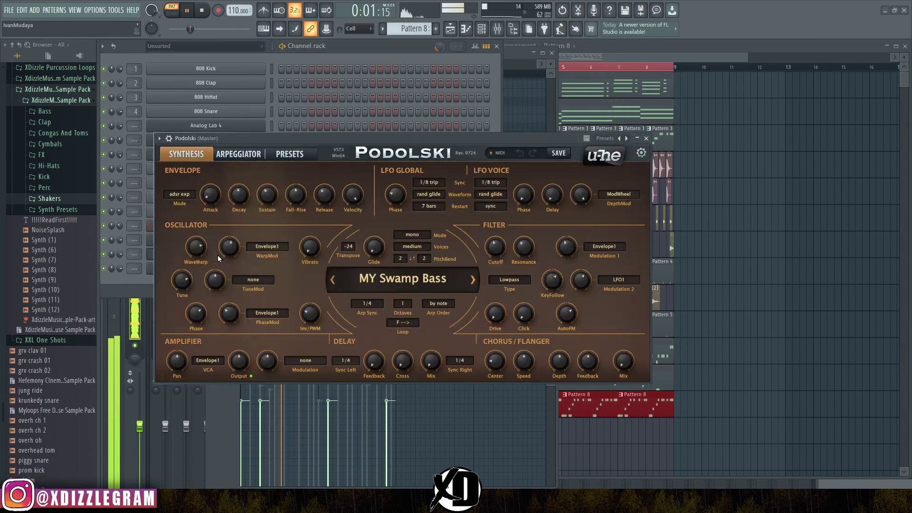
drag(325, 145, 495, 159)
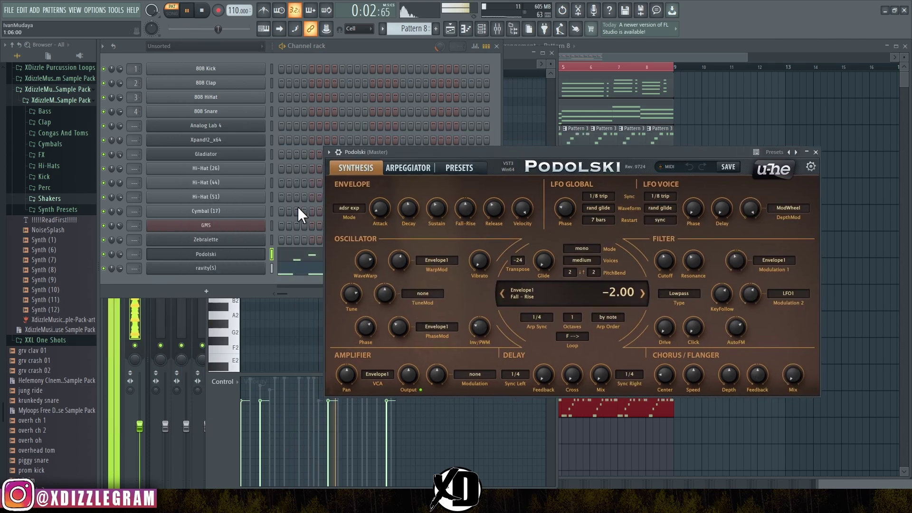
click(237, 269)
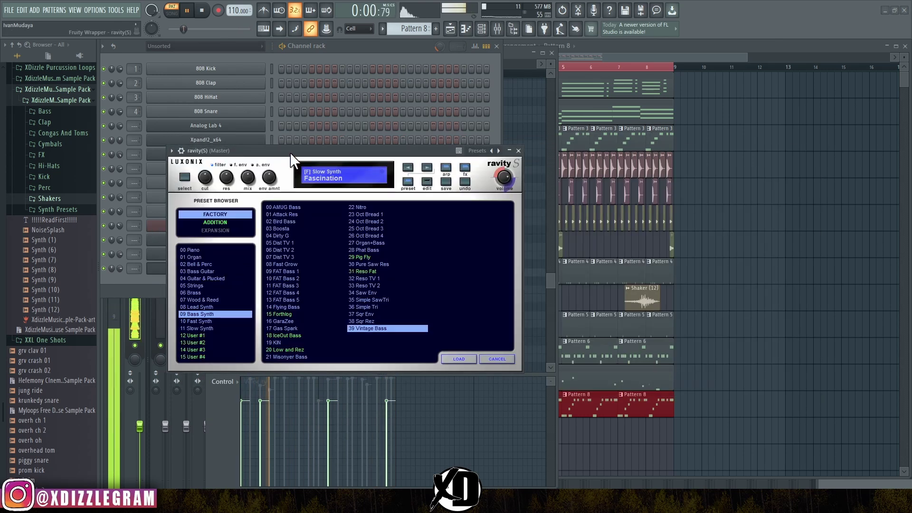
drag(291, 162, 538, 177)
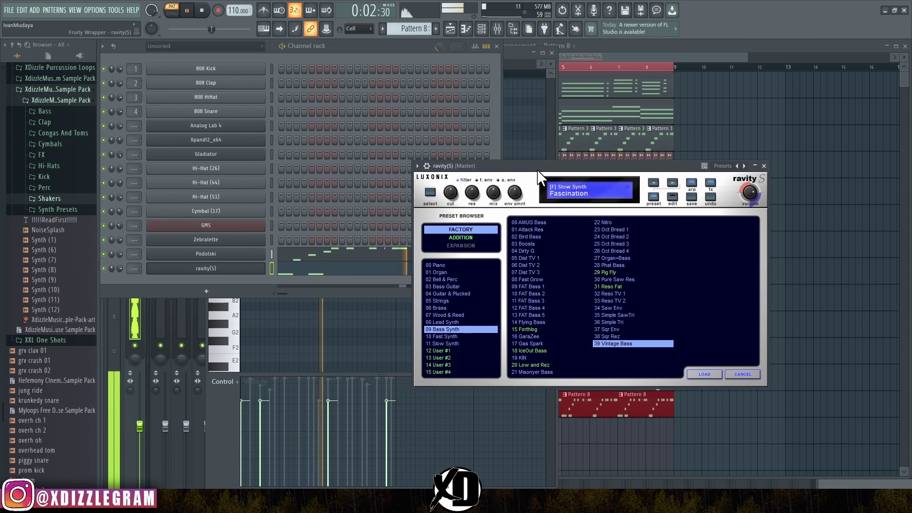
Step: Open Podolski's piano roll for Pattern 8, undo the deletion of the D3 and F3 notes in bar 1, and restart playback
click(295, 260)
scroll(281, 71, up, 2)
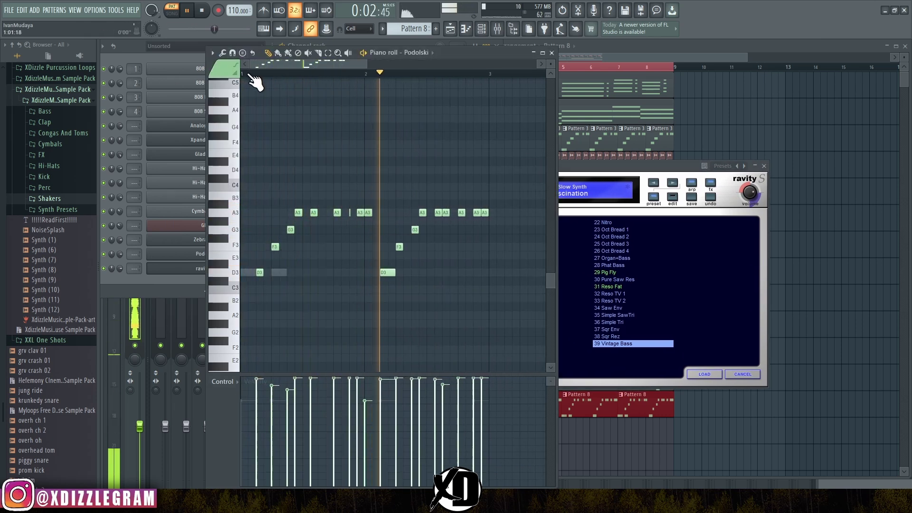
scroll(255, 72, up, 2)
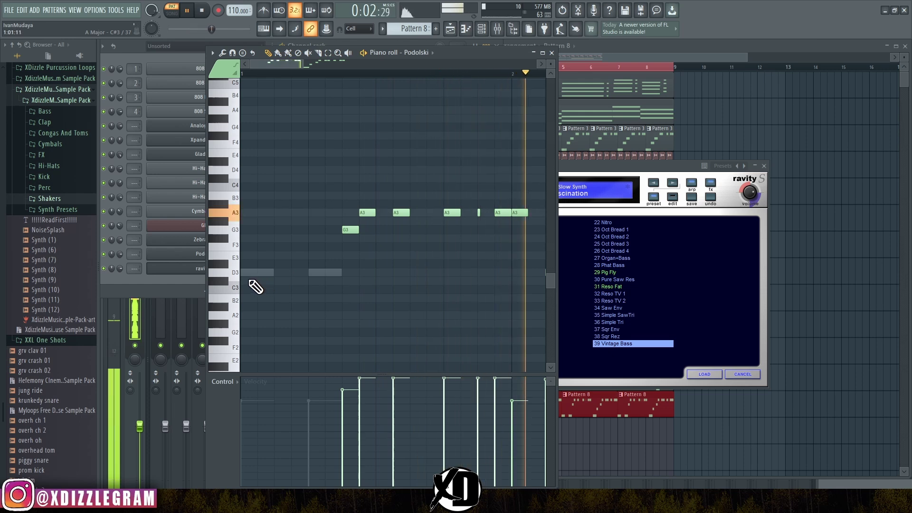
key(ctrl+alt+z)
key(ctrl+alt+z)
key(ctrl+alt+z)
key(space)
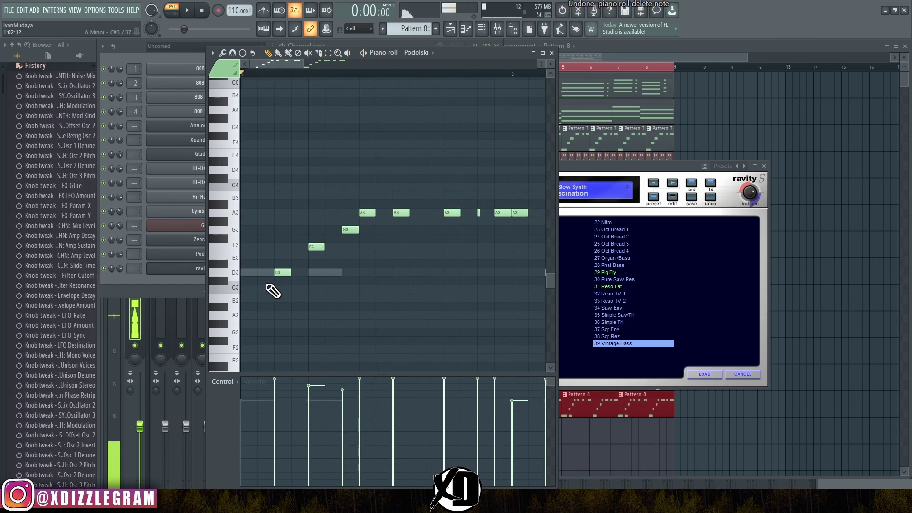
key(space)
Step: Route the Podolski channel to mixer track 6
key(F6)
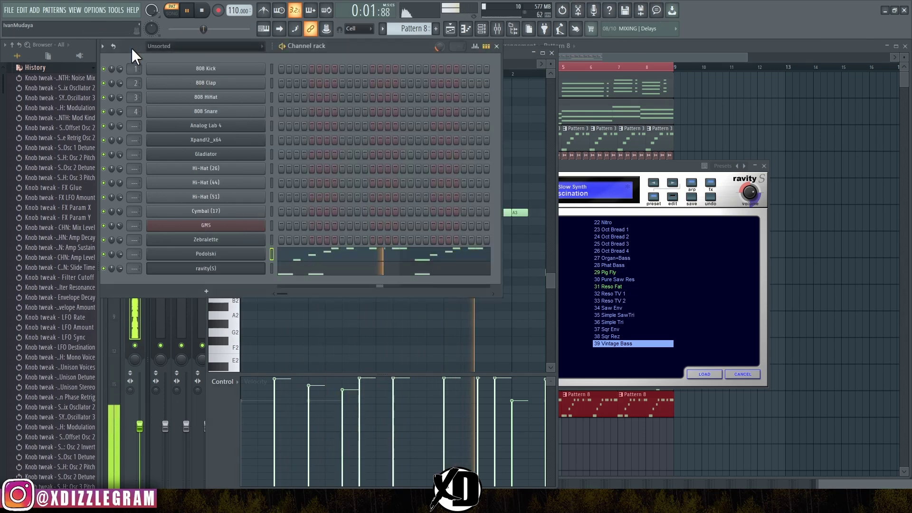
click(223, 256)
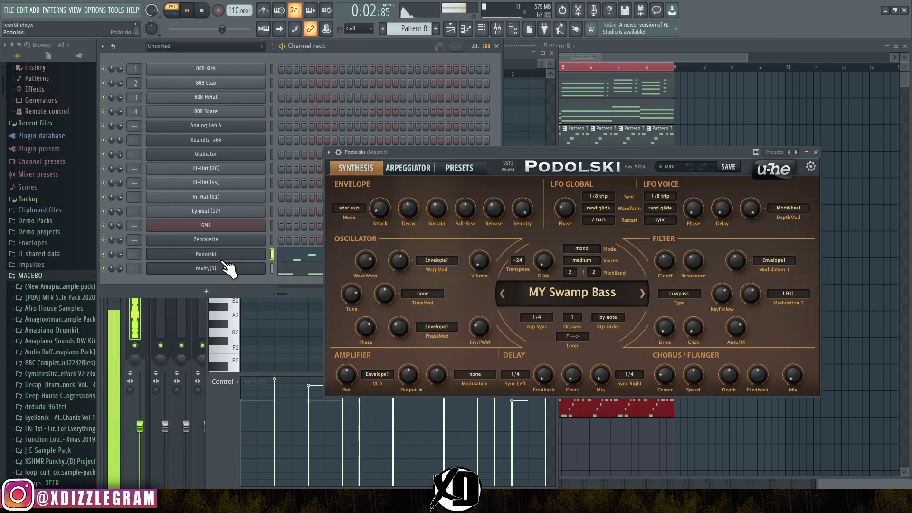
click(338, 152)
click(813, 181)
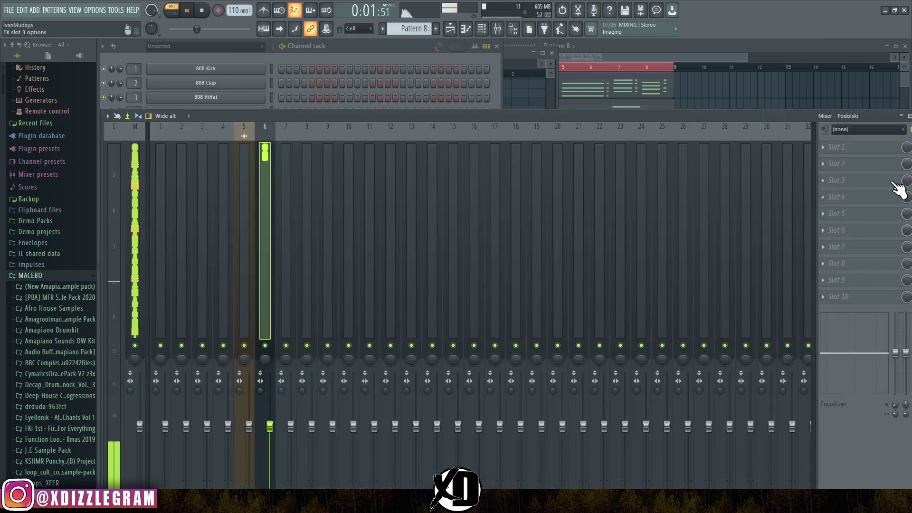
Step: Load Fruity Parametric EQ 2 in slot 2 of the Podolski mixer track and apply its 40Hz + 18kHz cut preset
click(843, 163)
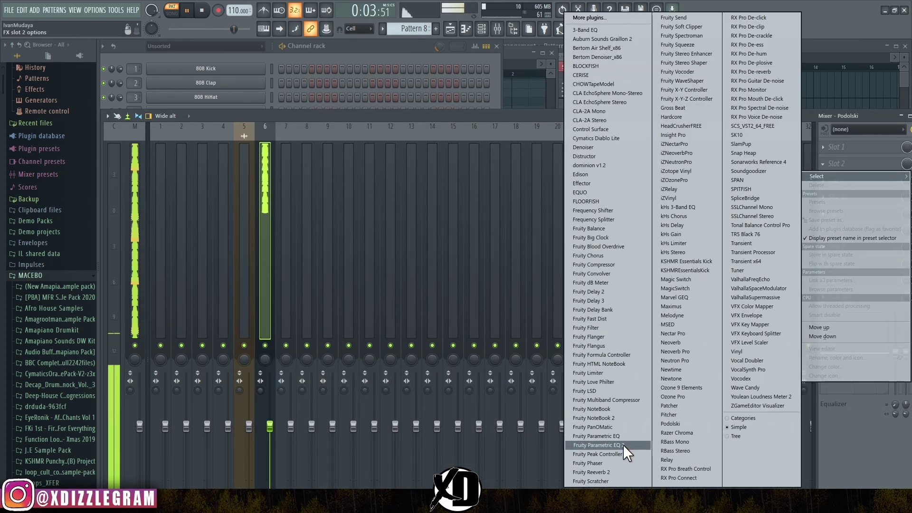
click(622, 443)
click(485, 175)
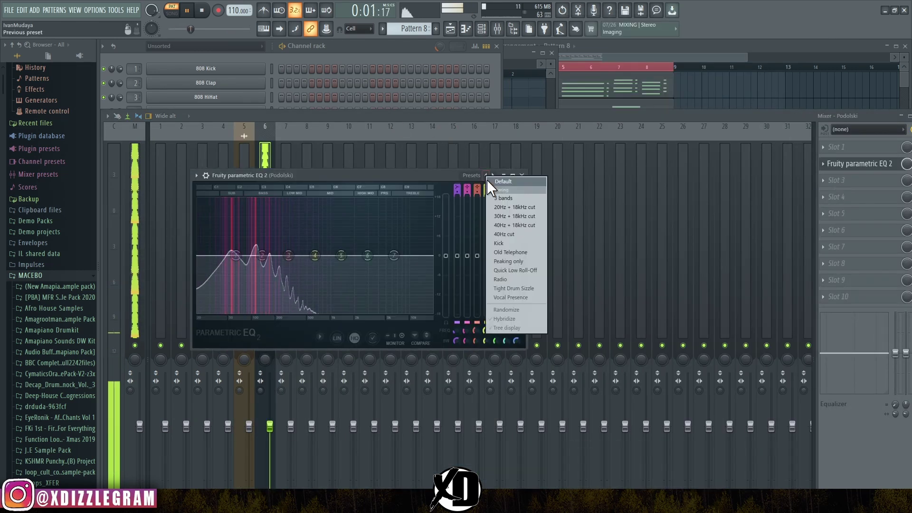
click(529, 224)
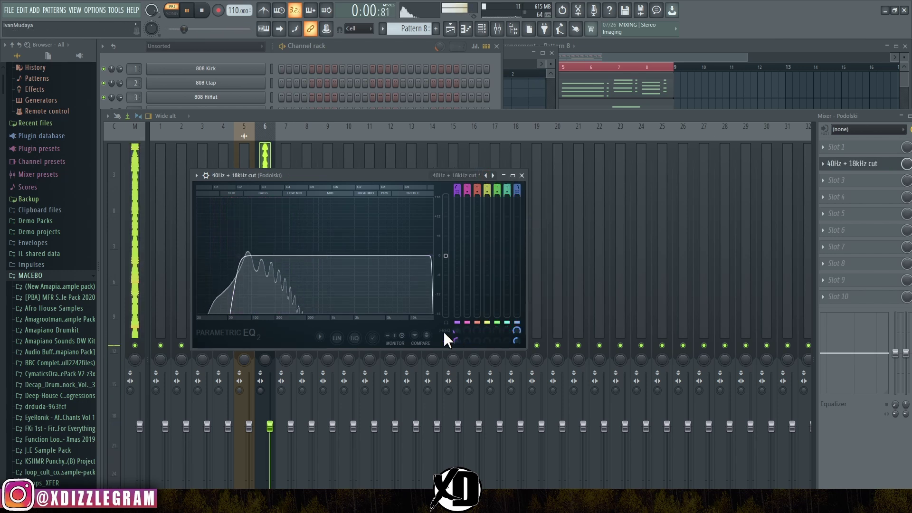
Step: Route the ravity(S) channel to mixer track 7
click(363, 44)
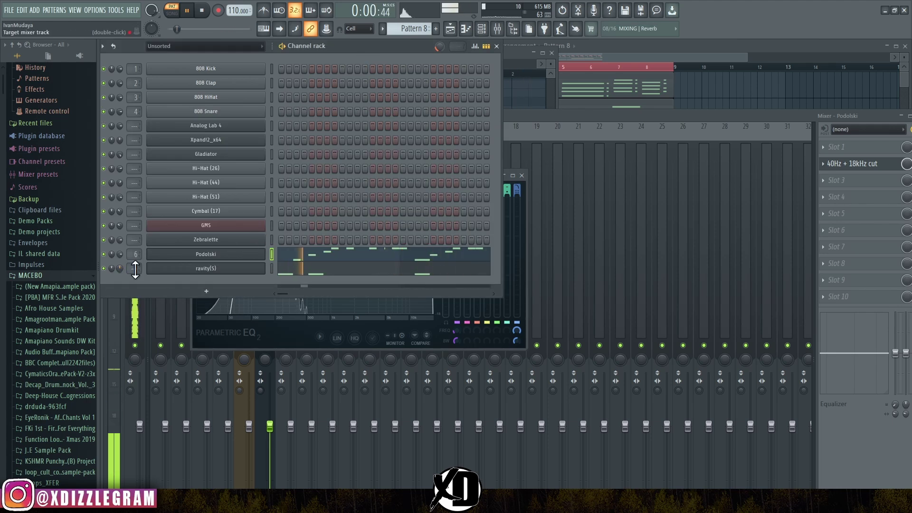
click(204, 269)
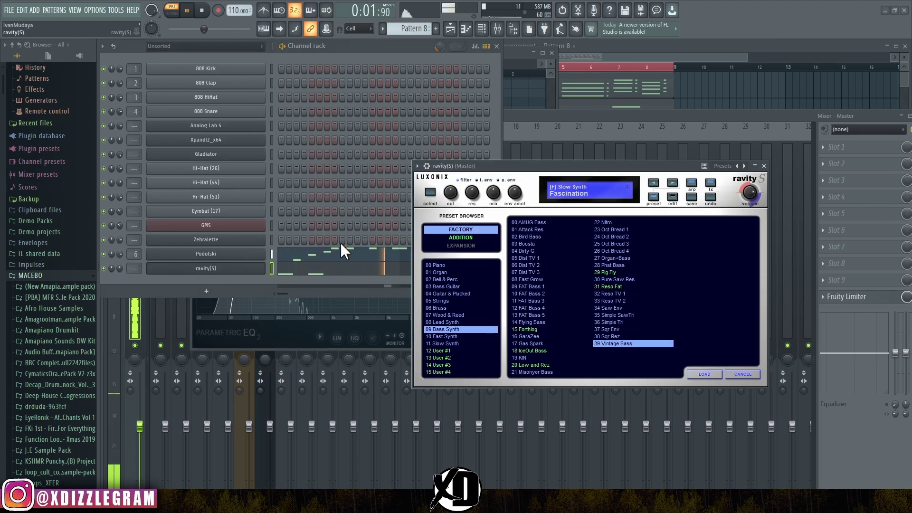
click(427, 166)
click(760, 189)
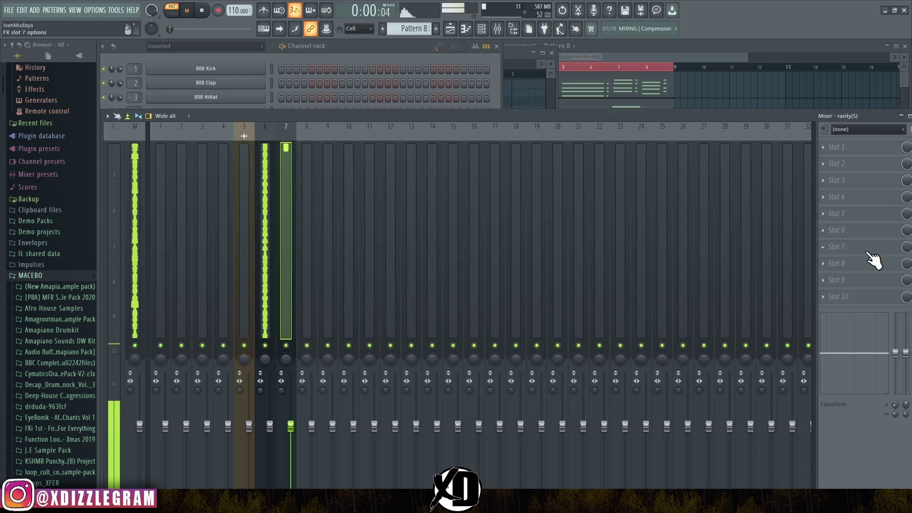
Step: Load Fruity Parametric EQ 2 in slot 5 of the ravity(S) track, apply 40Hz + 18kHz cut, and lower the high cut into the bass range
click(848, 213)
click(598, 445)
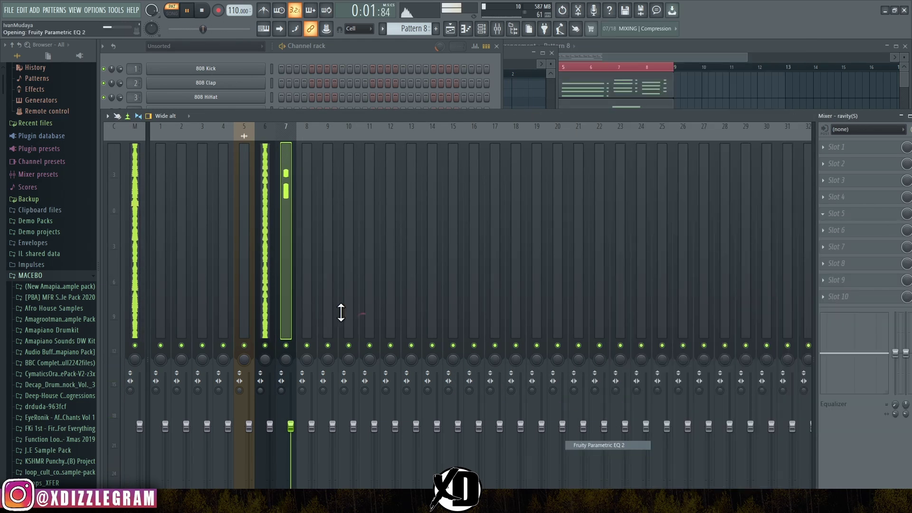
click(448, 138)
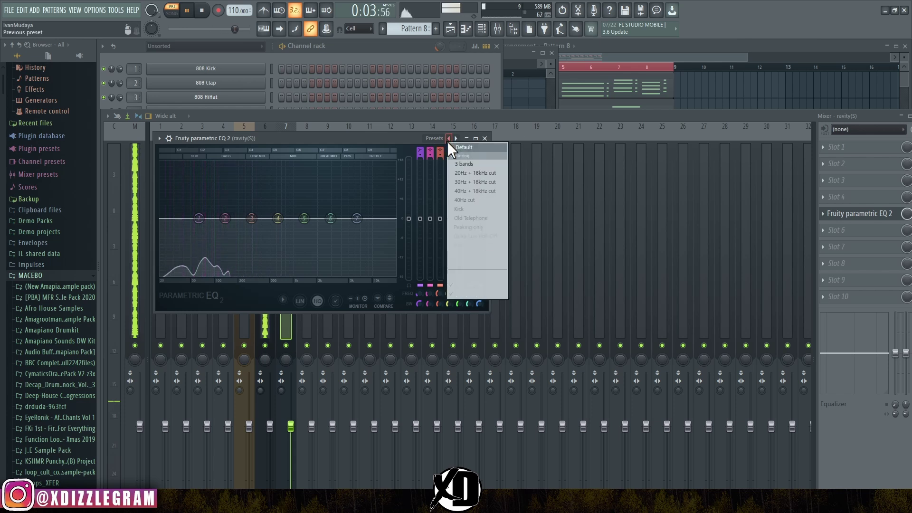
click(489, 191)
drag(479, 296, 478, 346)
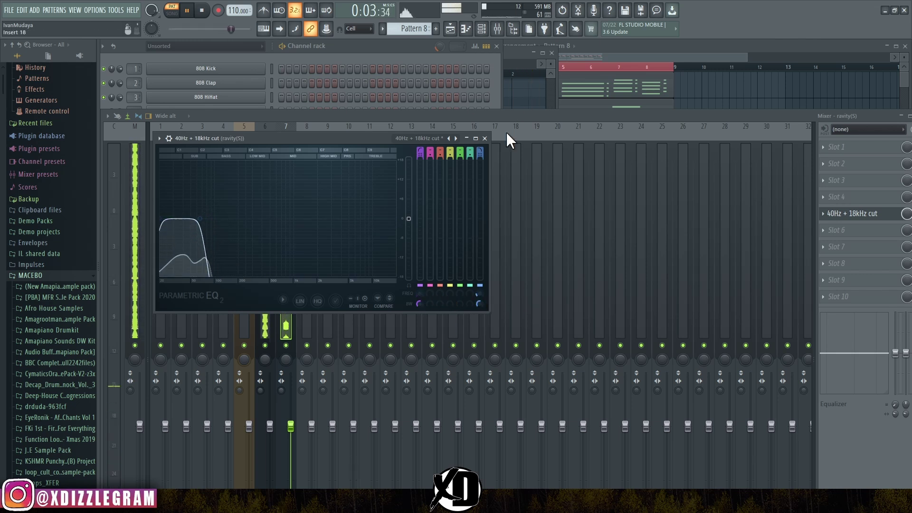
click(484, 138)
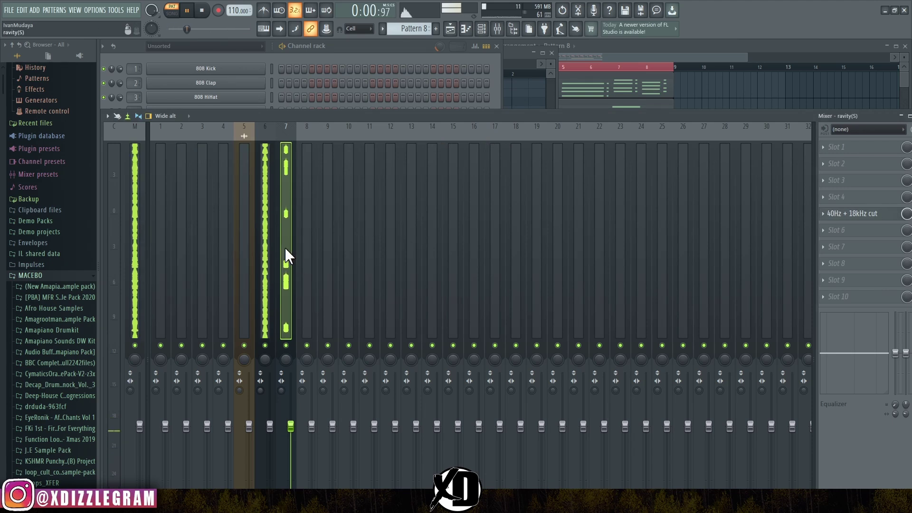
Step: Move the mixer clear of the channel rack, show the playlist and play the arrangement in song mode
click(879, 231)
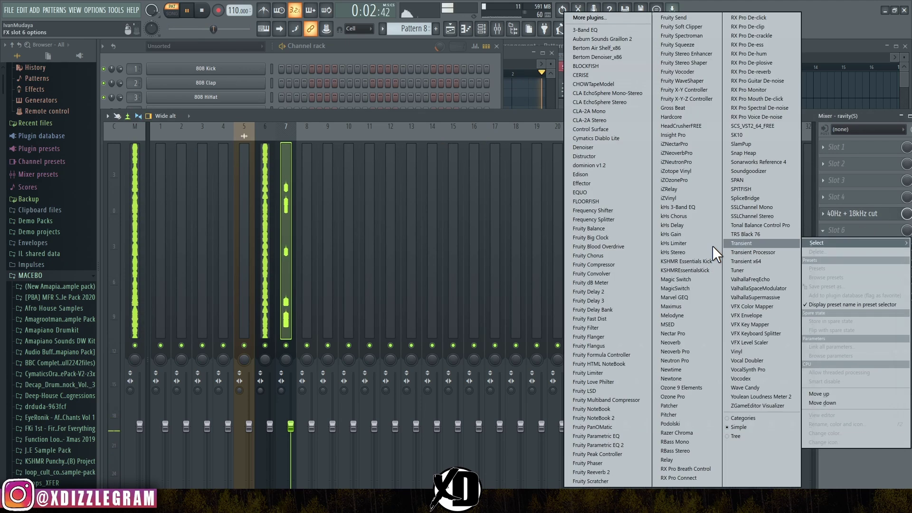
click(266, 215)
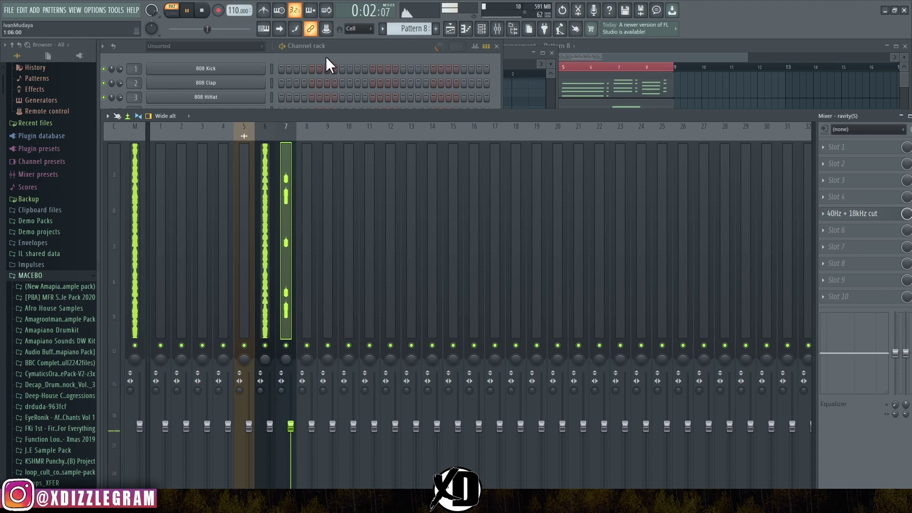
drag(355, 115, 359, 71)
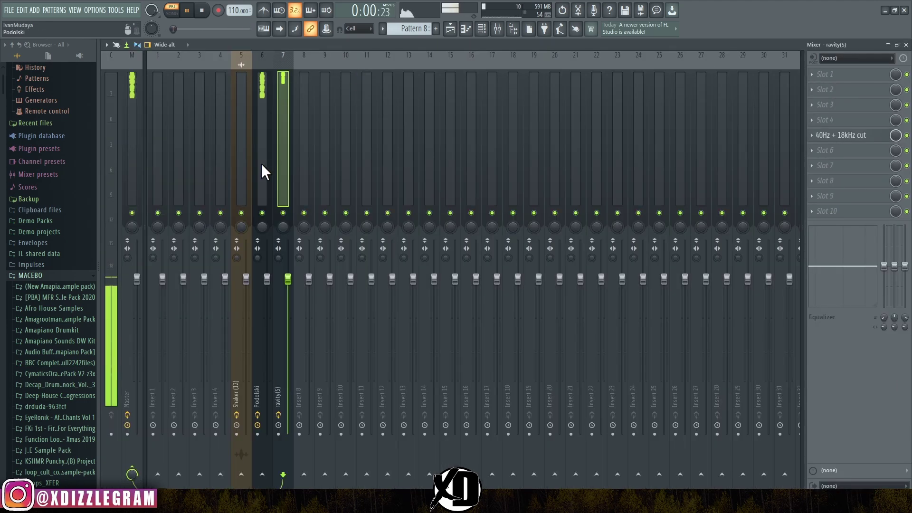
click(450, 29)
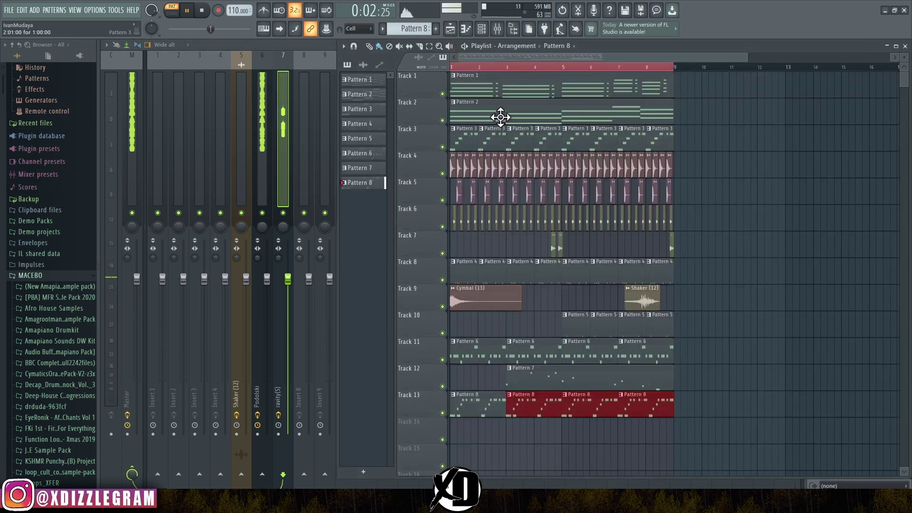
click(172, 13)
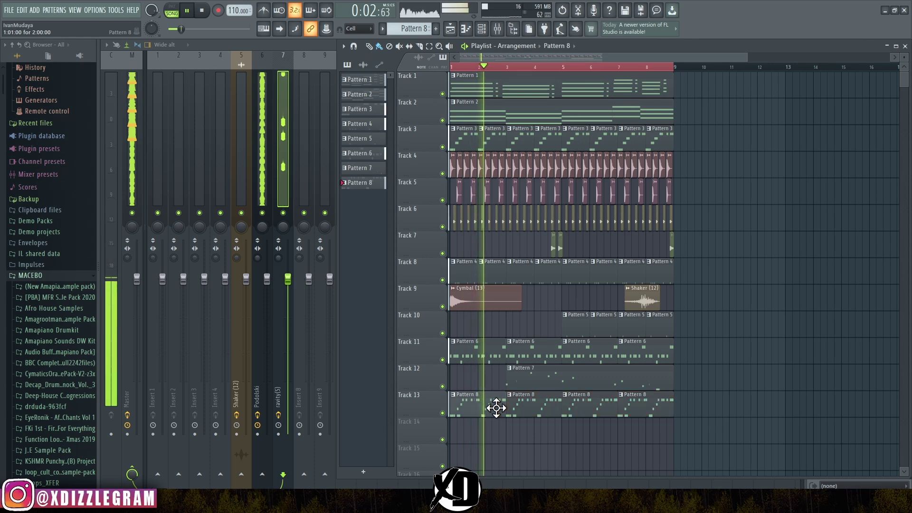
Step: Add a Fruity DX10 channel while Pattern 8 is selected and load its Log Drum preset
double_click(495, 403)
click(130, 52)
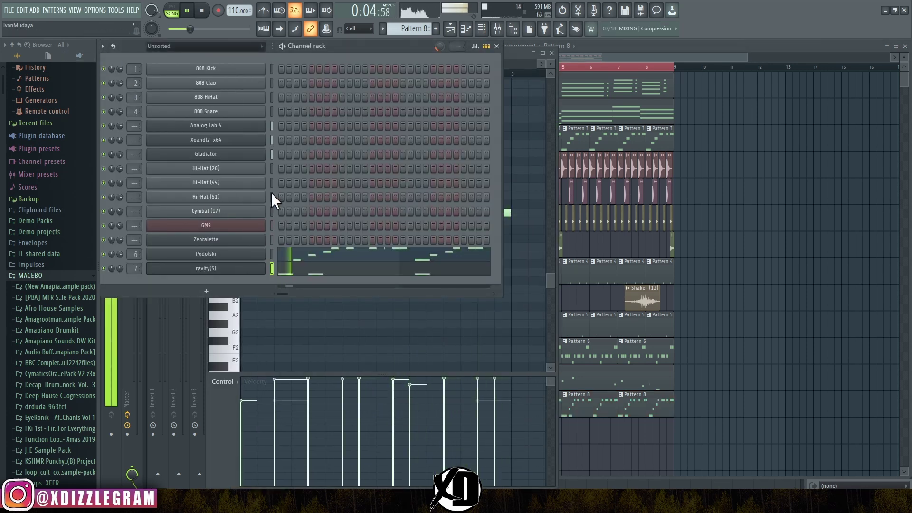
click(234, 294)
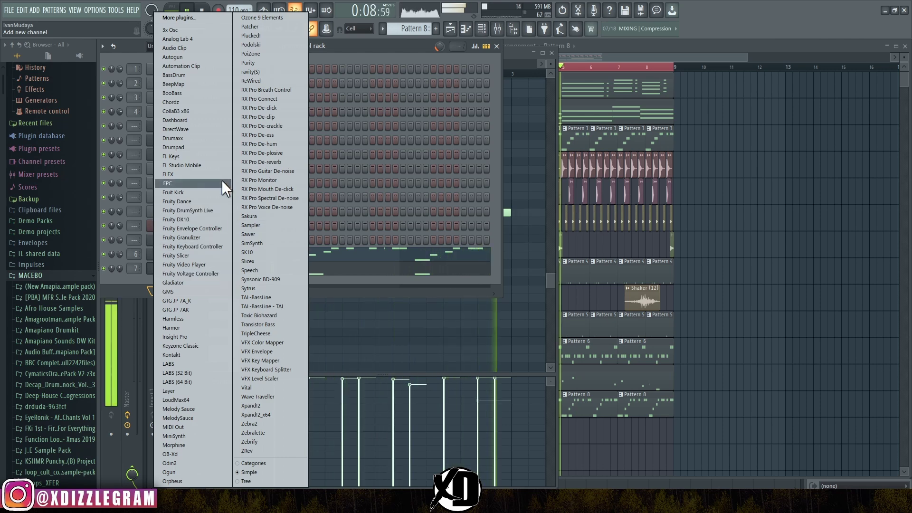
click(206, 219)
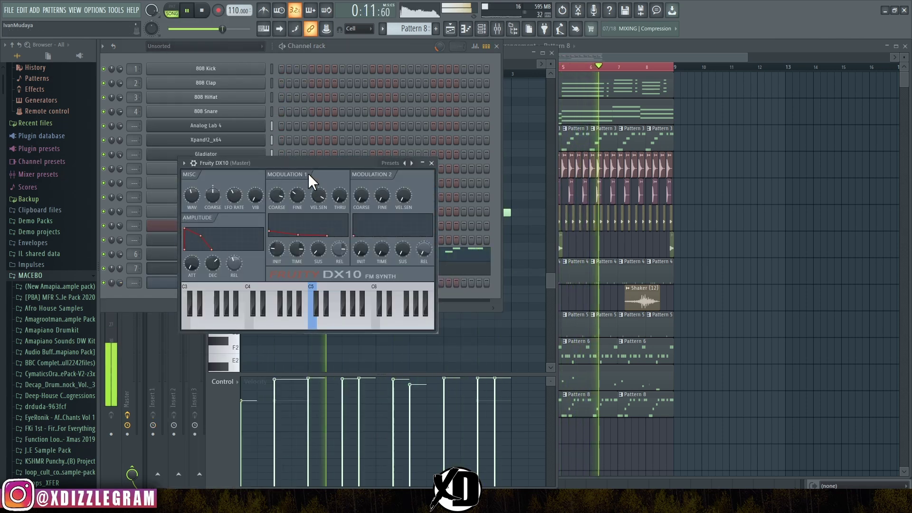
right_click(412, 163)
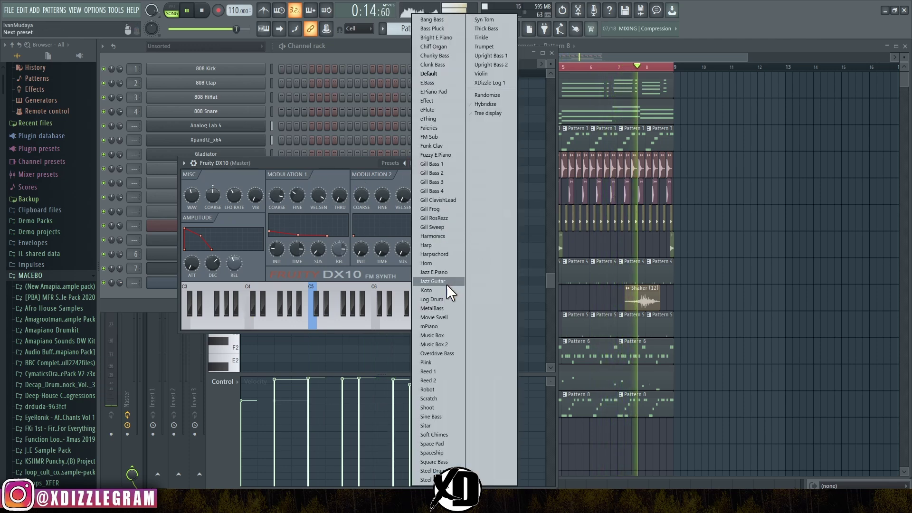
click(448, 297)
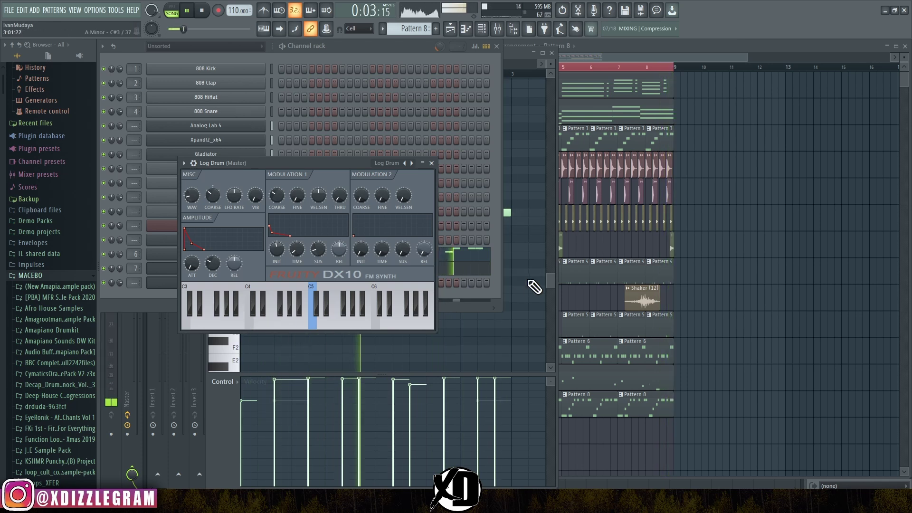
Step: Open the Log Drum channel's piano roll for Pattern 8 and maximize its window
click(365, 47)
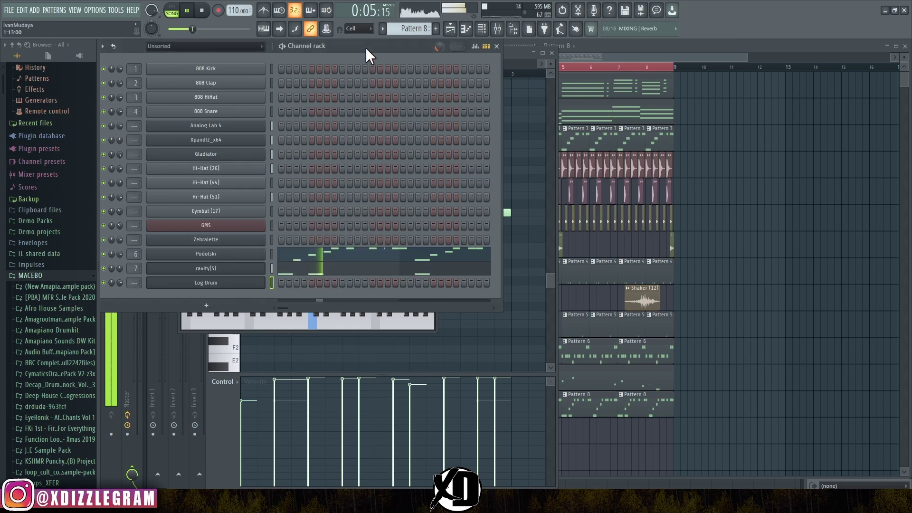
right_click(272, 283)
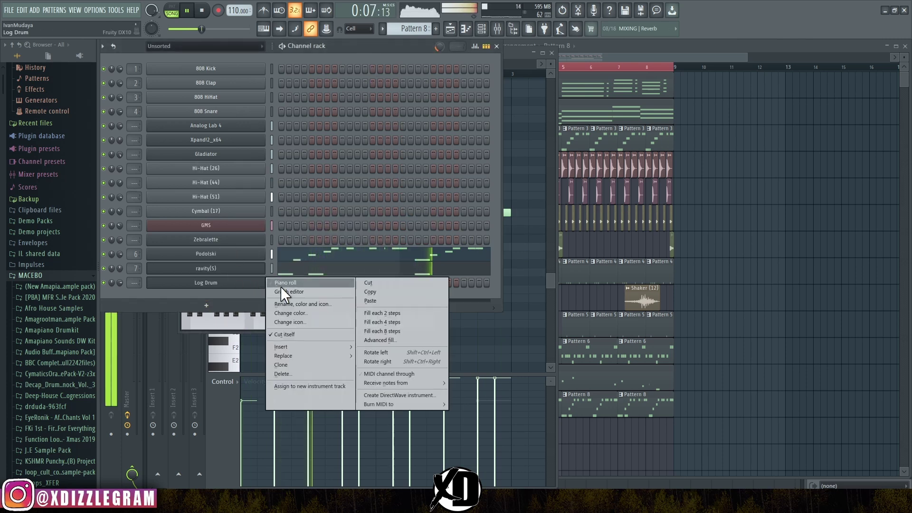
click(280, 286)
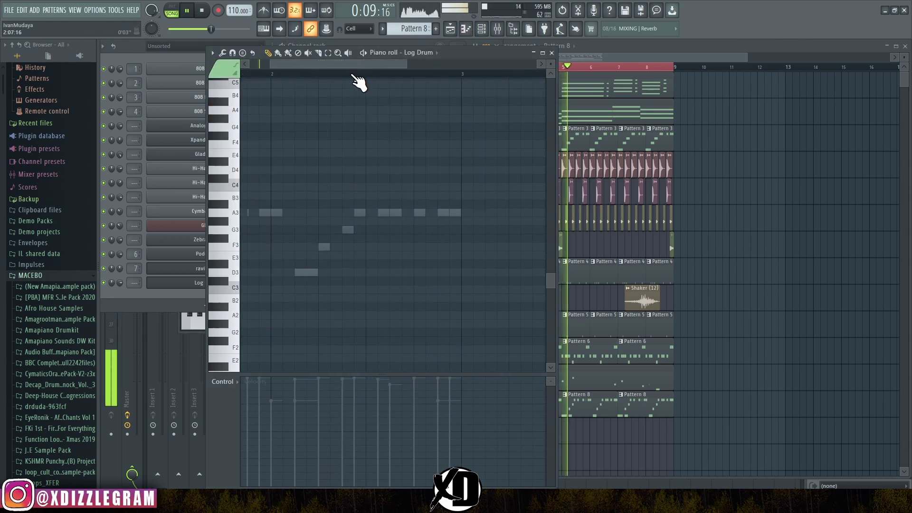
double_click(455, 53)
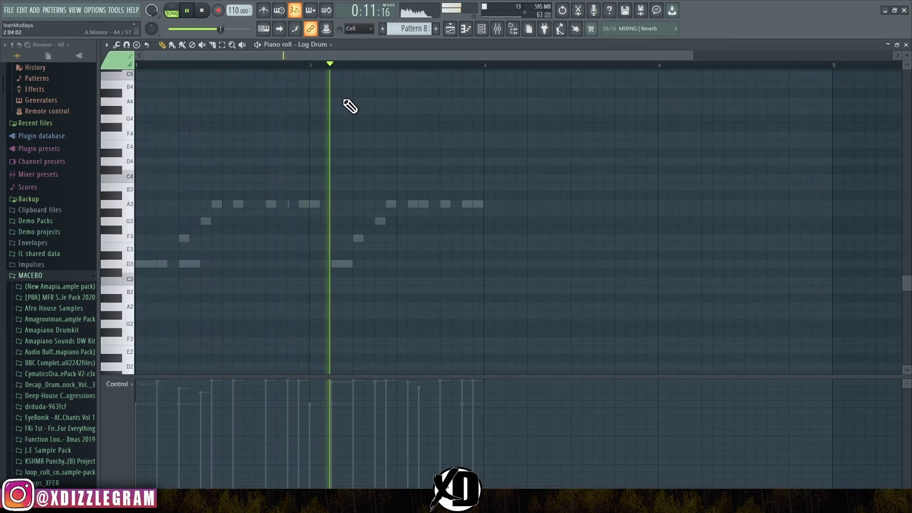
scroll(282, 59, up, 2)
scroll(282, 60, up, 1)
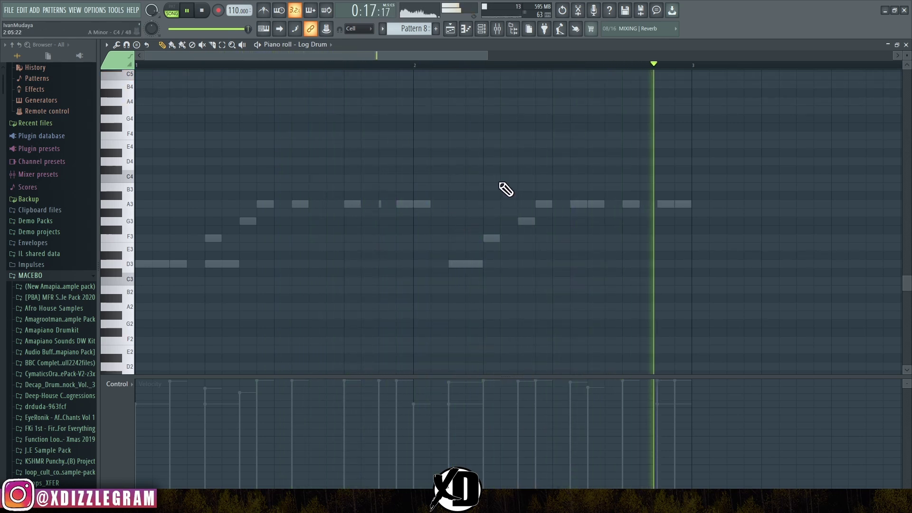
Step: Enter short A4, B4 and C5 notes in bar 2 of the Log Drum piano roll and quantize them to the grid
scroll(511, 194, up, 3)
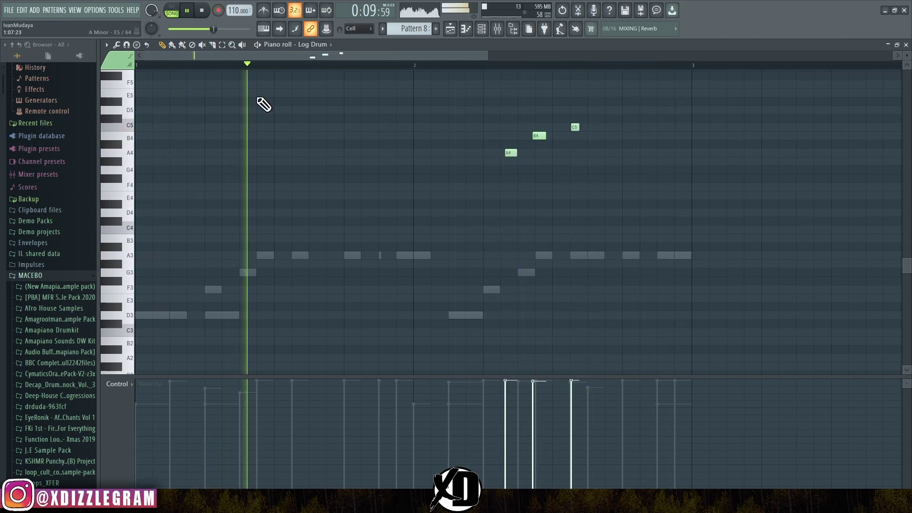
key(alt+q)
key(Return)
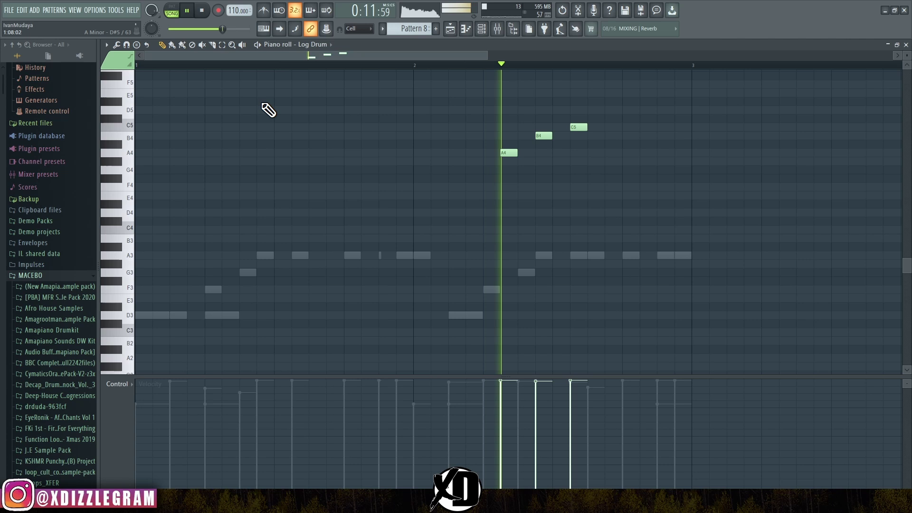
Step: Add a D5 note directly after the C5 note in bar 2 and restore the piano roll's window size
scroll(523, 142, up, 2)
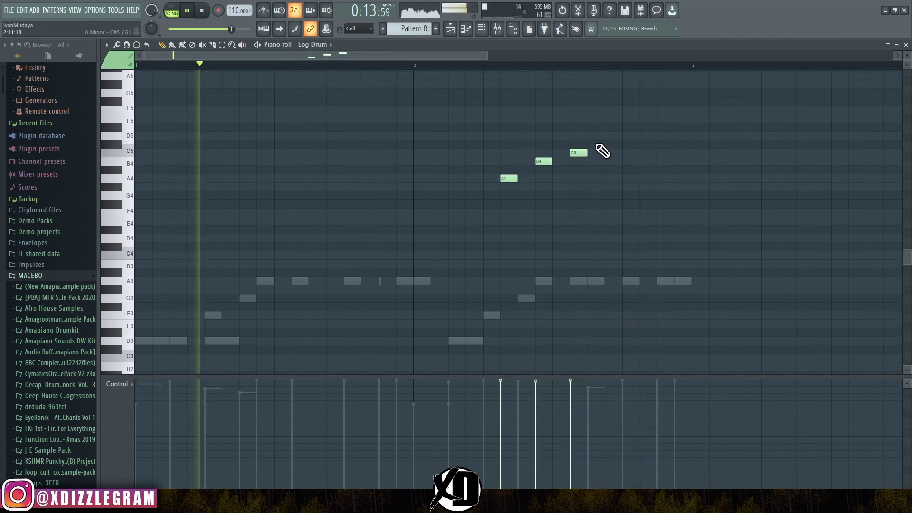
click(610, 136)
right_click(612, 135)
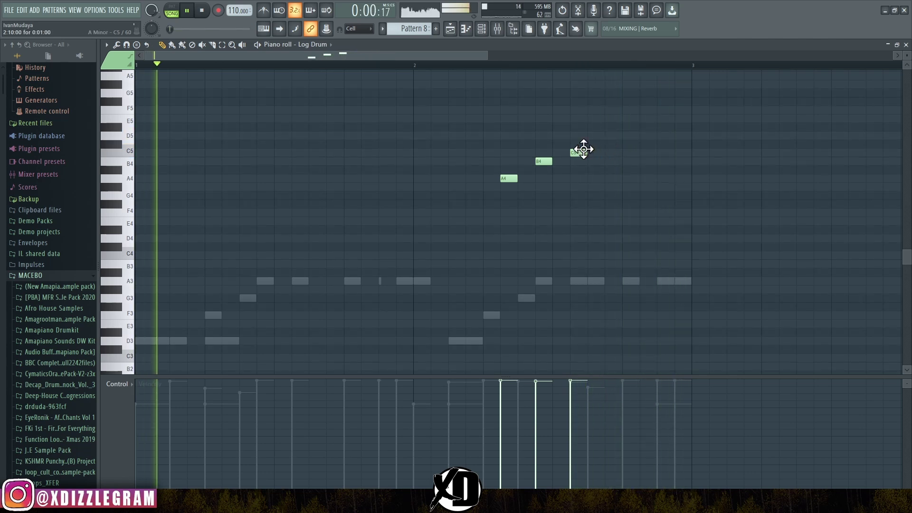
click(591, 136)
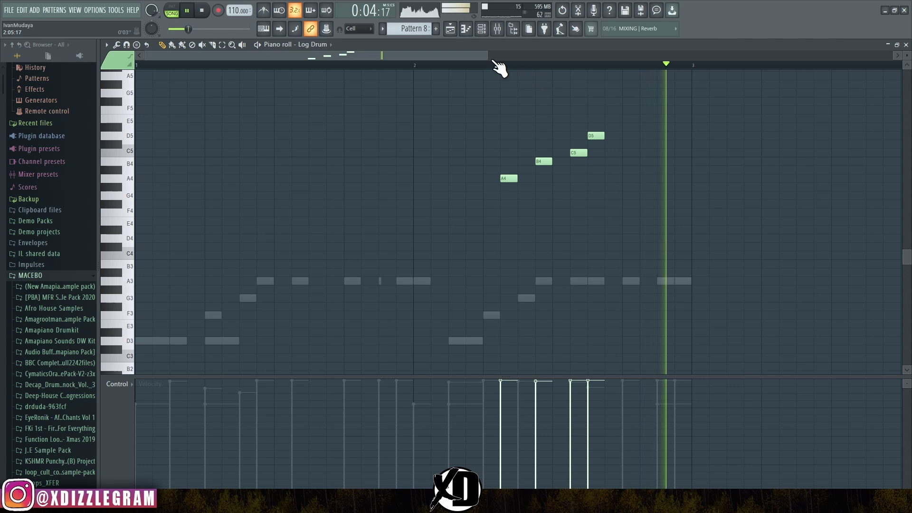
double_click(484, 45)
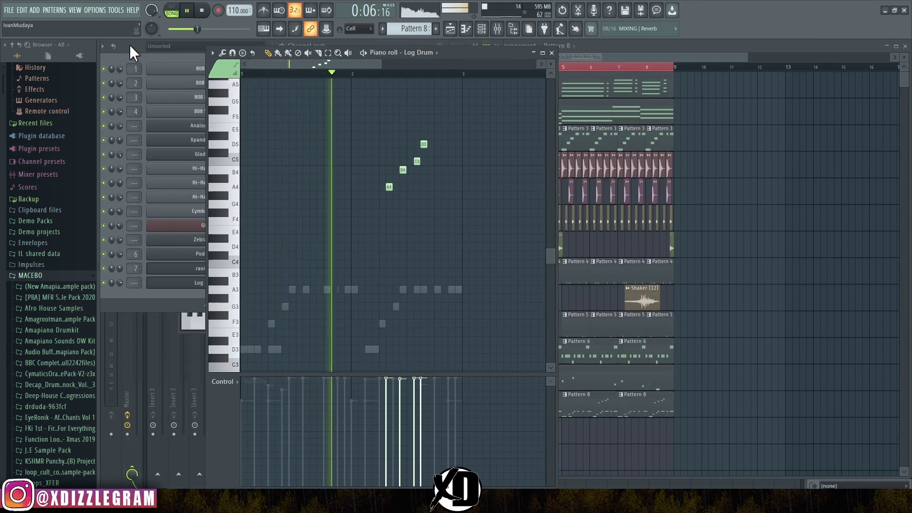
Step: Reshape the Log Drum sound by adjusting its Modulation 1 envelope and lengthening the amplitude decay in the DX10 settings
key(F6)
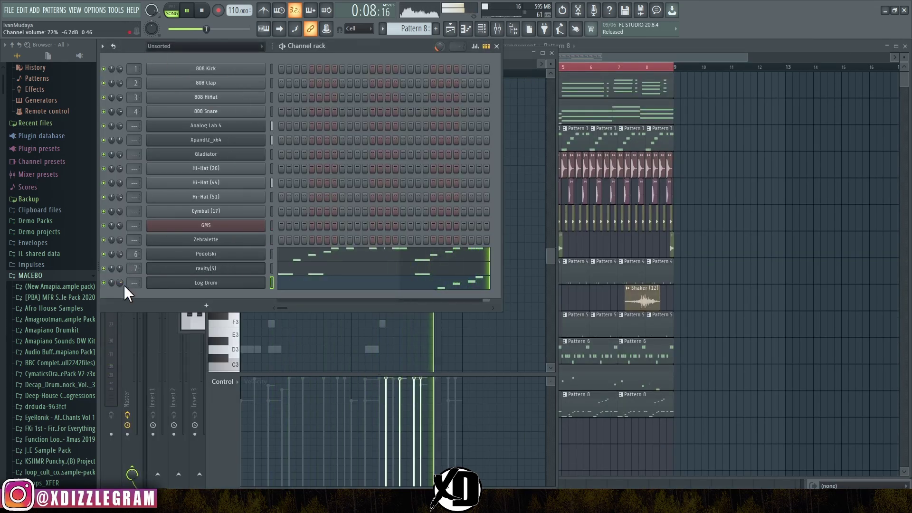
click(204, 284)
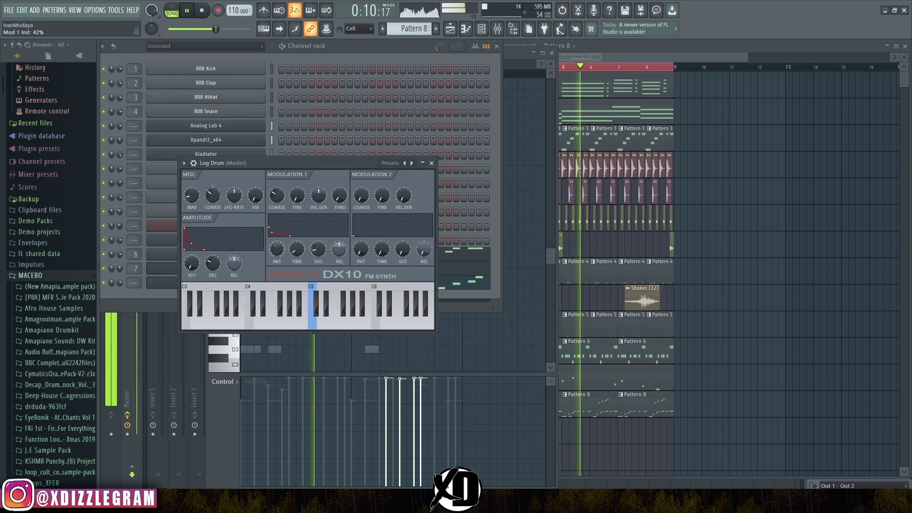
drag(338, 252, 338, 244)
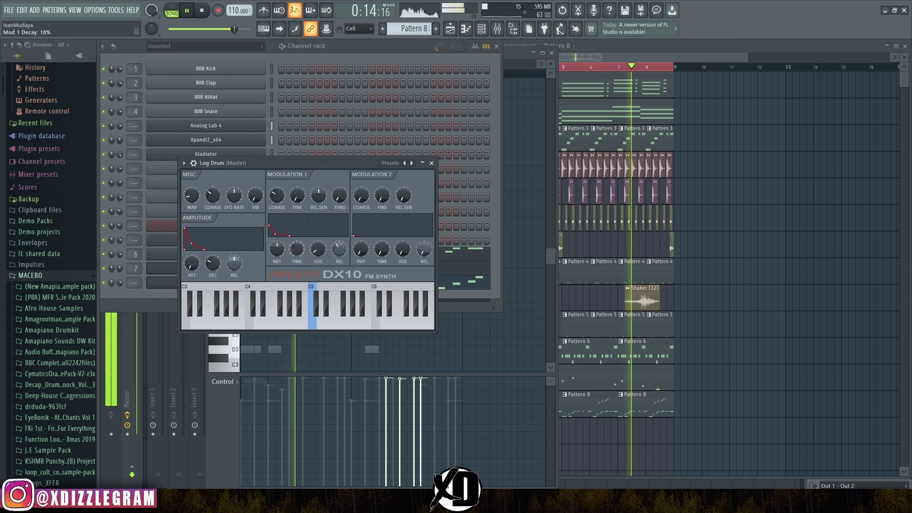
drag(215, 260, 215, 259)
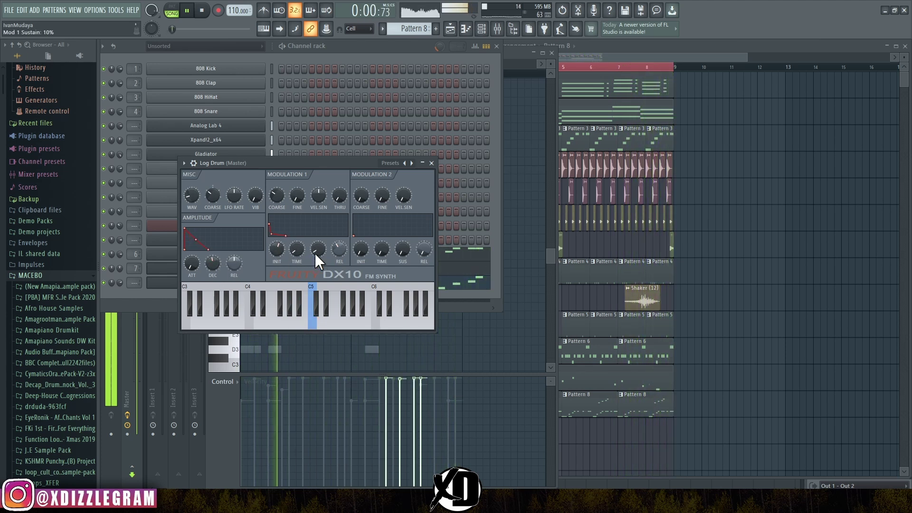
drag(329, 167, 551, 215)
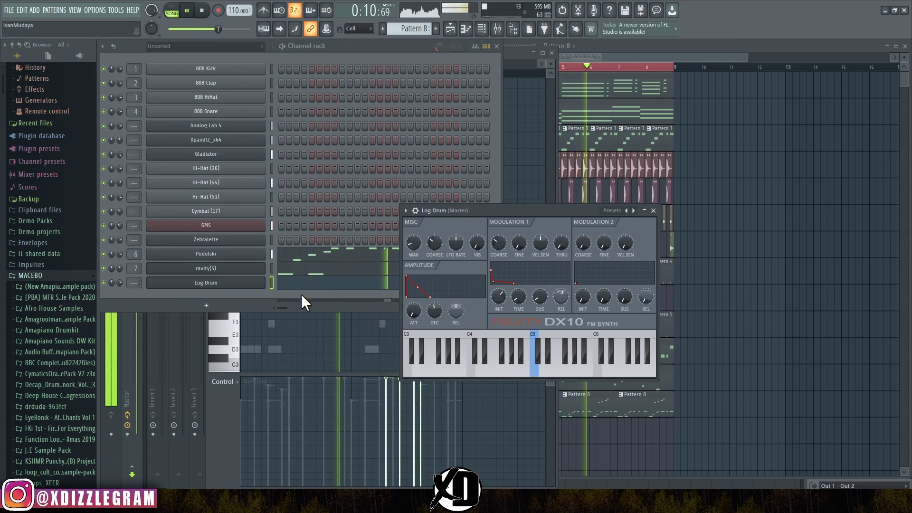
Step: Select the four Log Drum notes in bar 2 of the piano roll and shorten them all to very short hits
click(323, 284)
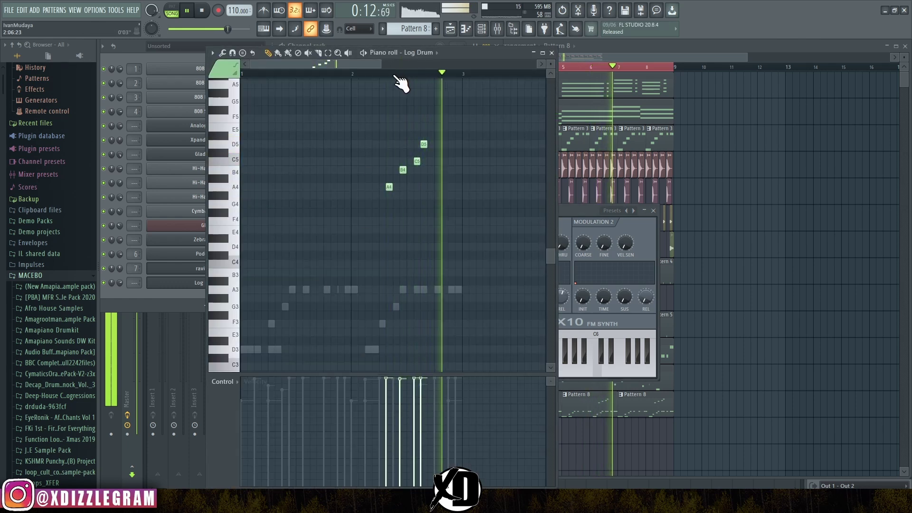
scroll(402, 83, up, 4)
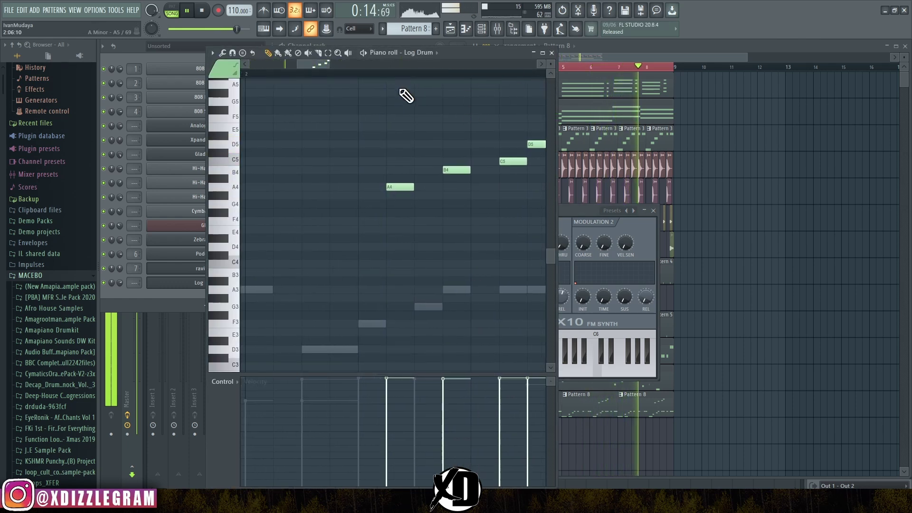
drag(313, 62, 322, 64)
drag(479, 223, 317, 146)
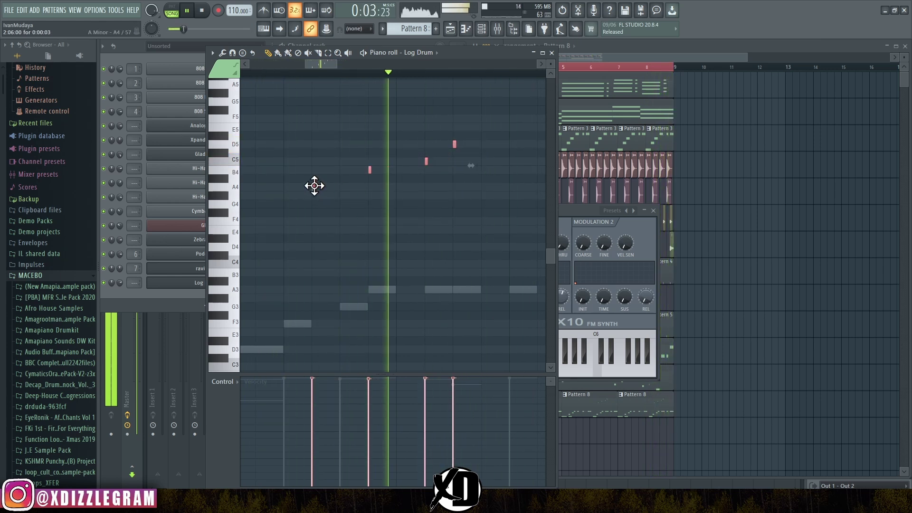
scroll(312, 73, up, 3)
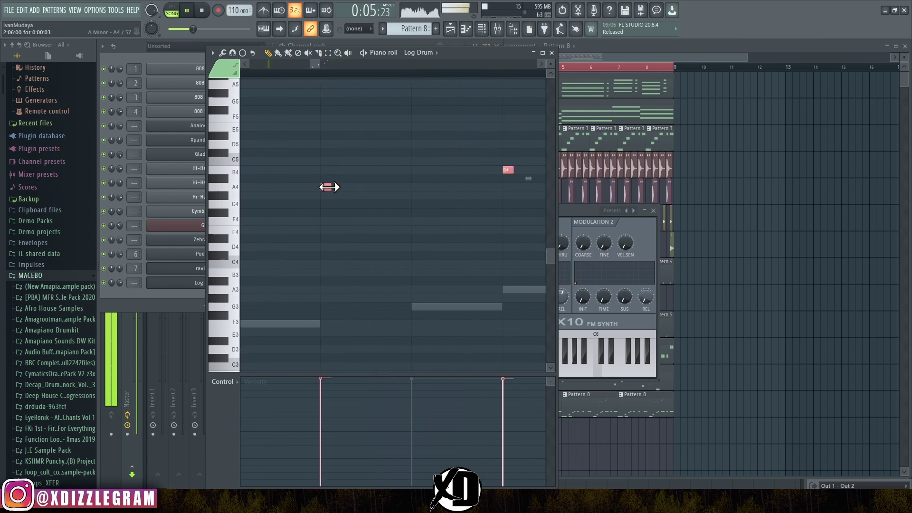
Step: Transpose the four Log Drum notes down two octaves to A2, B2, C3 and D3, and set the channel volume to 85%
click(133, 47)
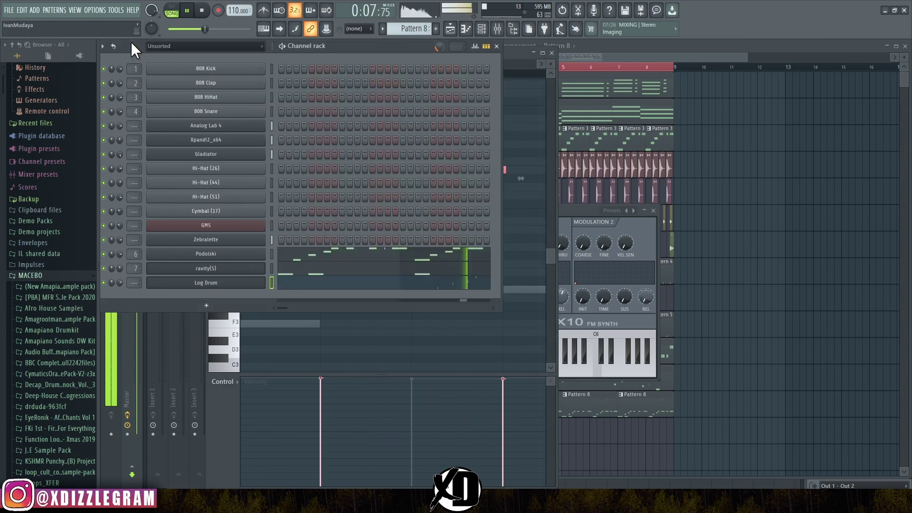
click(307, 288)
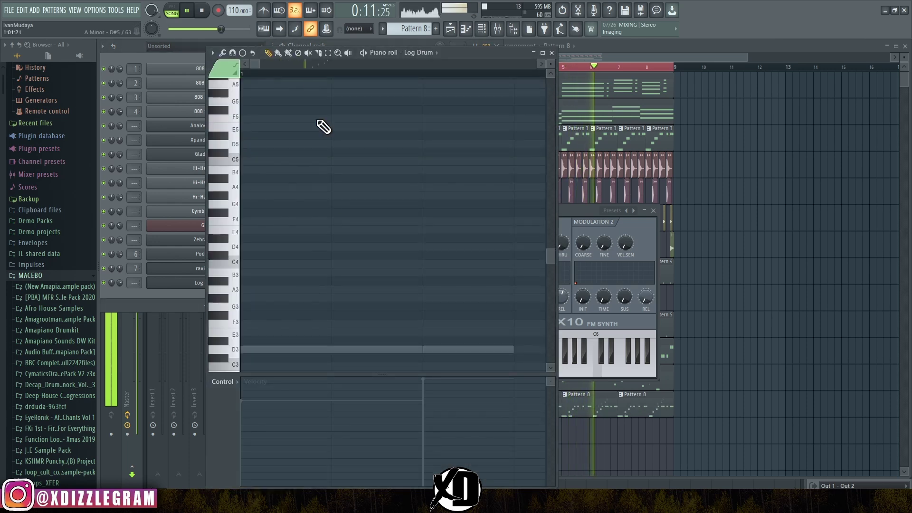
scroll(331, 154, down, 5)
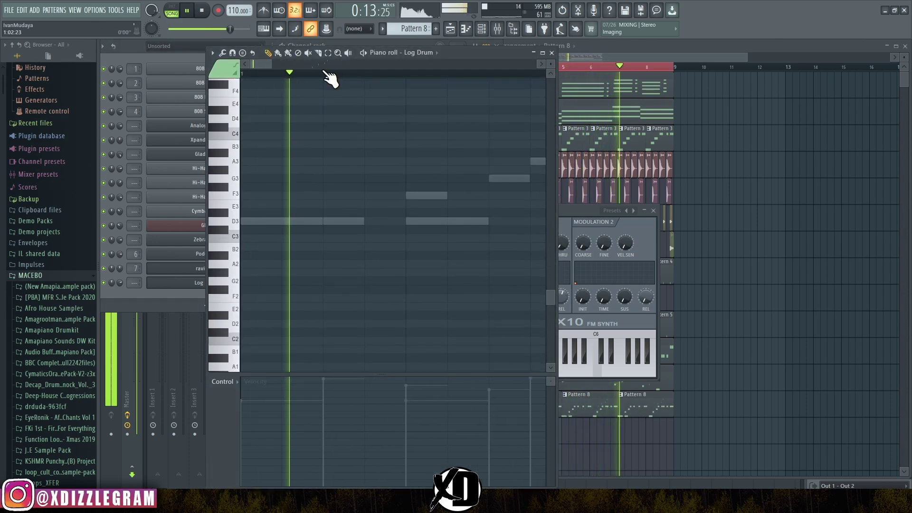
scroll(332, 76, down, 4)
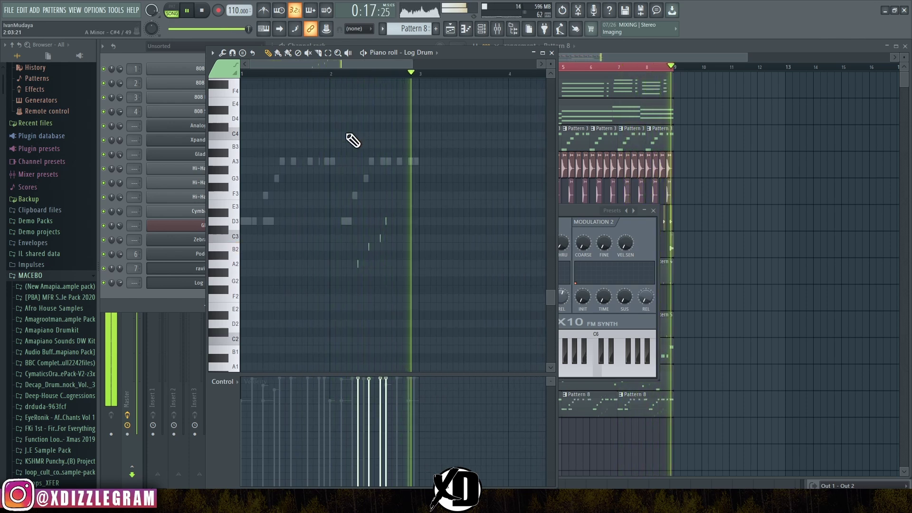
click(156, 58)
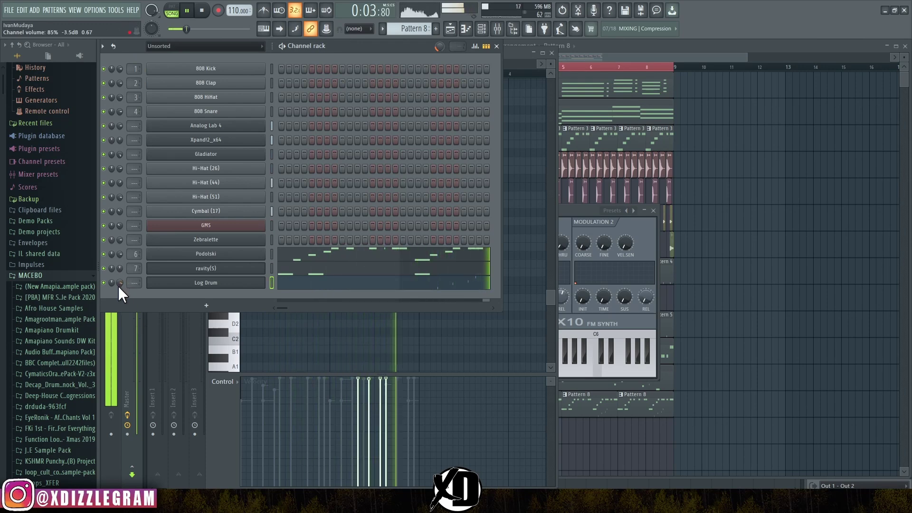
Step: Add very short A2 notes at steps 4 and 11 of bar 1 for the Log Drum and set its channel volume to 78%
click(342, 291)
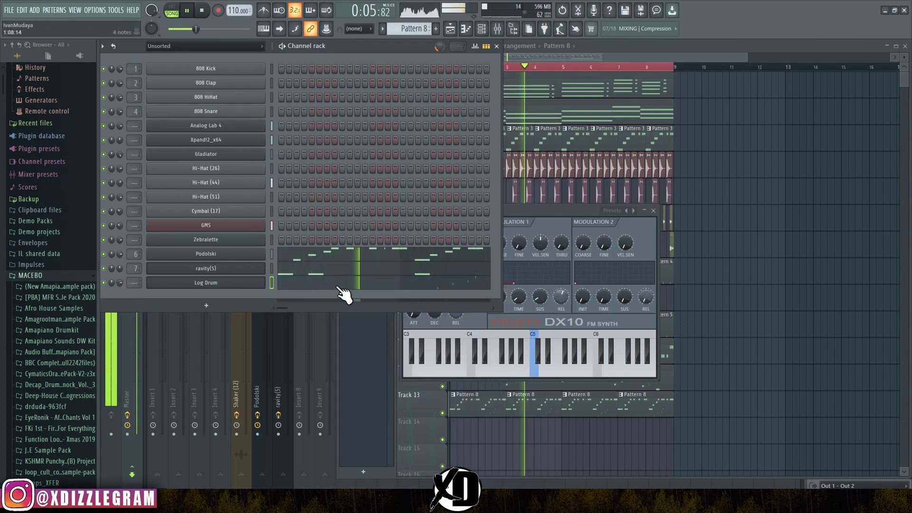
click(342, 291)
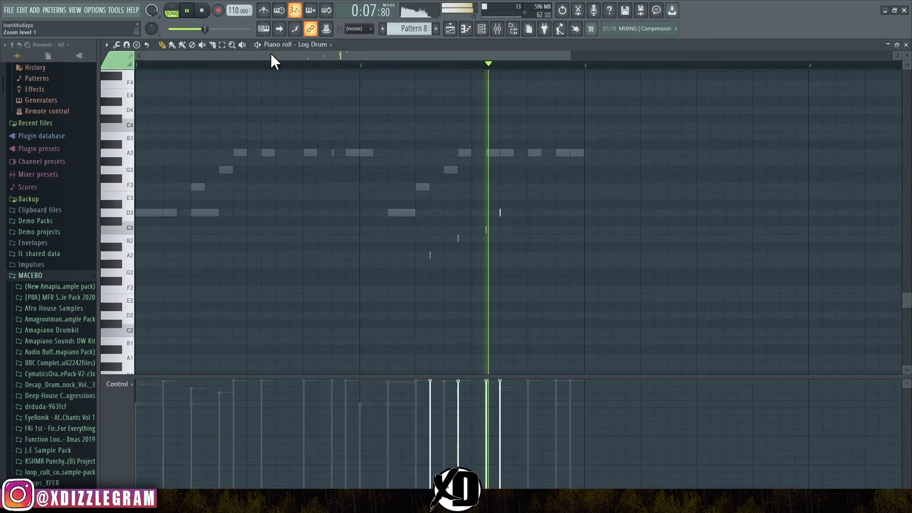
drag(570, 55, 439, 66)
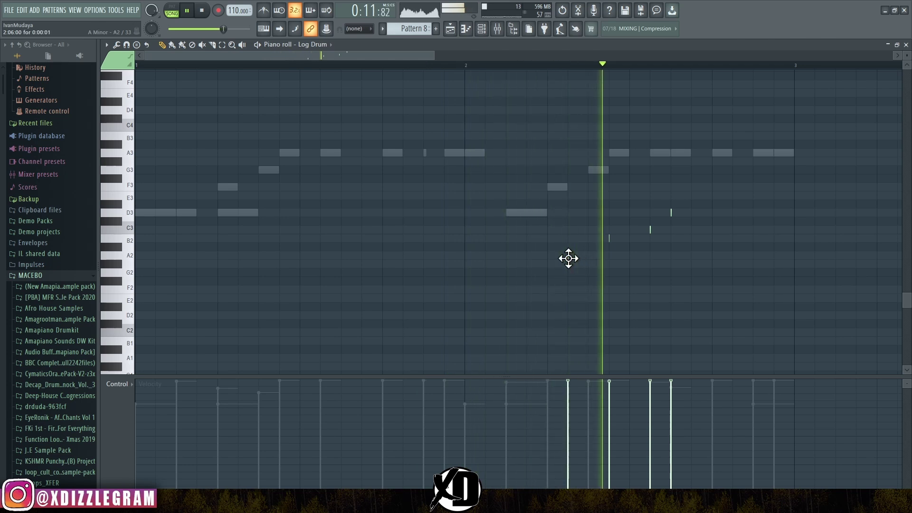
click(363, 256)
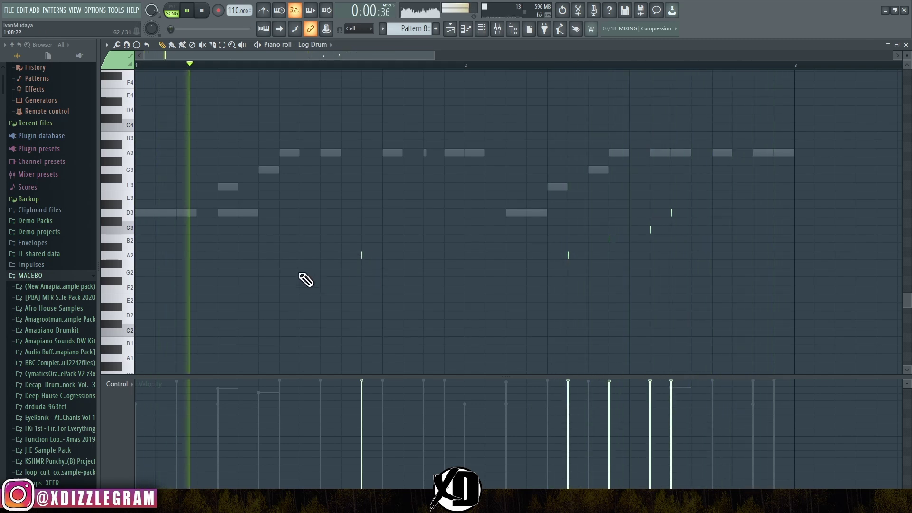
click(197, 257)
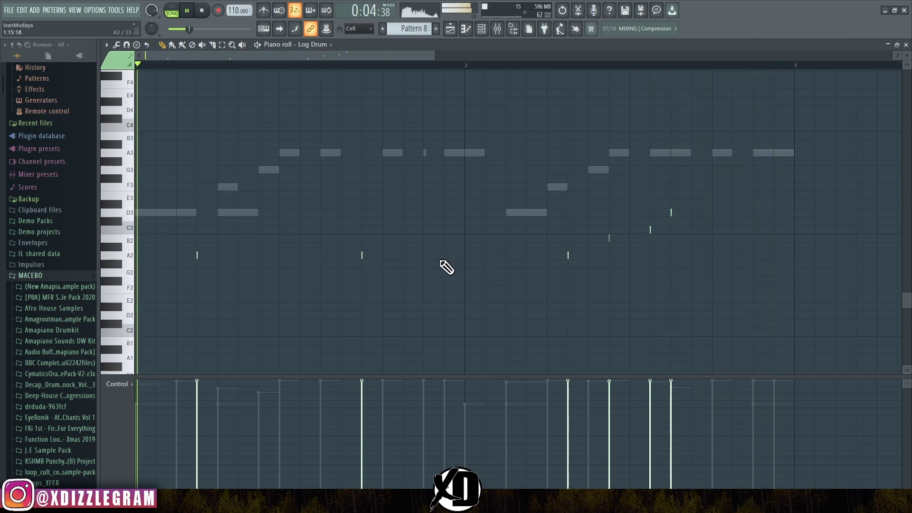
drag(362, 257, 341, 257)
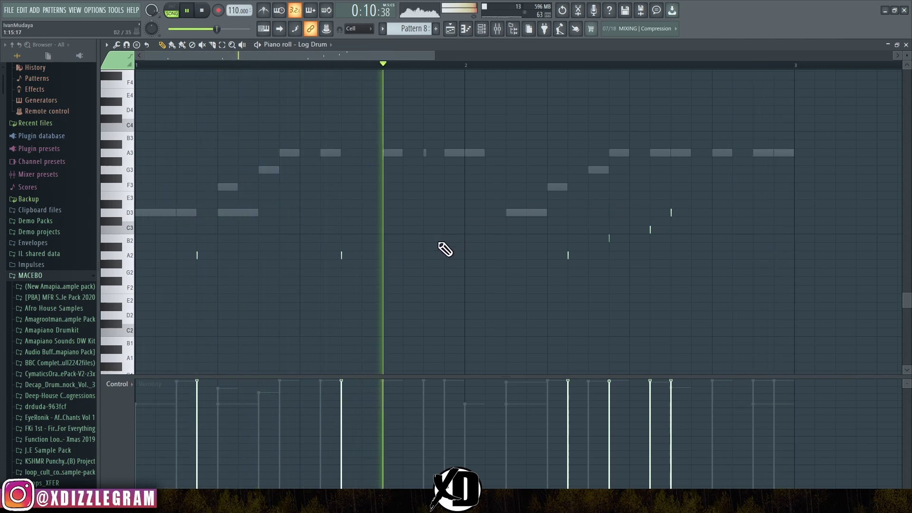
double_click(417, 44)
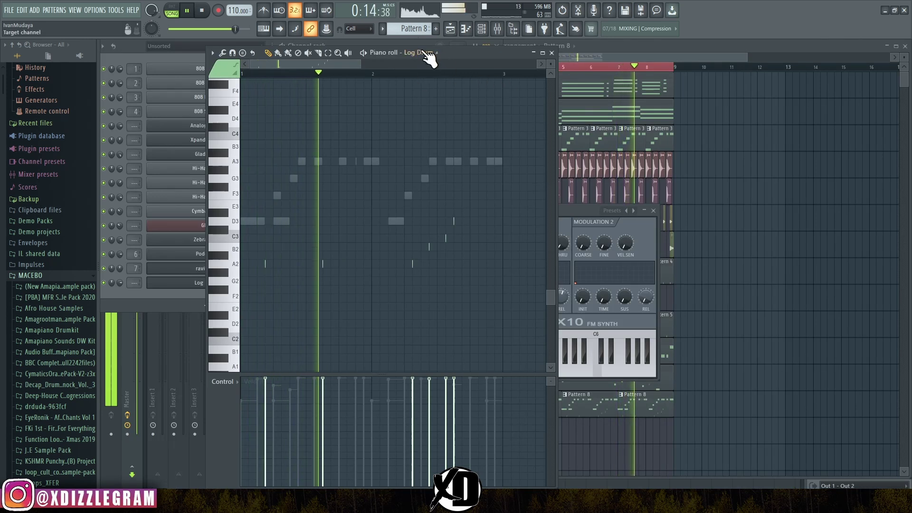
click(155, 55)
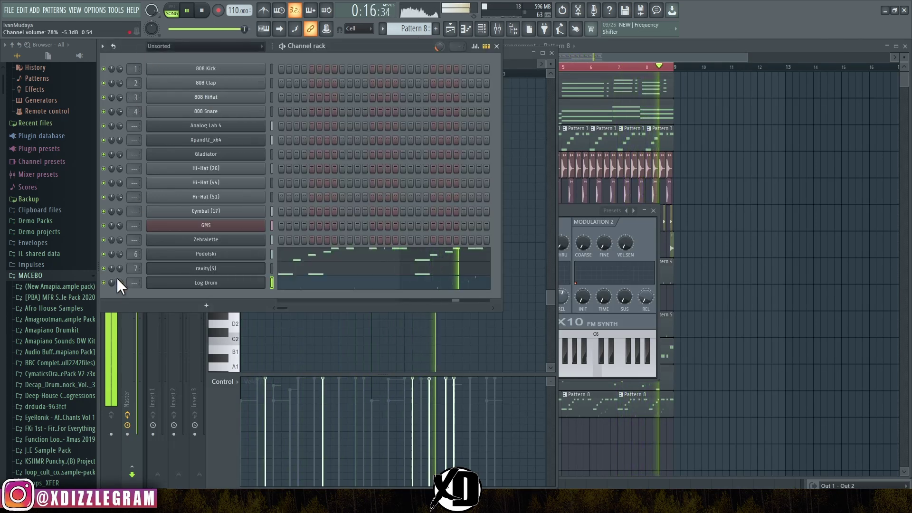
Step: Mute Track 11 in the playlist, move its Pattern 6 clips from bars 1–8 to bars 9–16, and stop playback
click(657, 64)
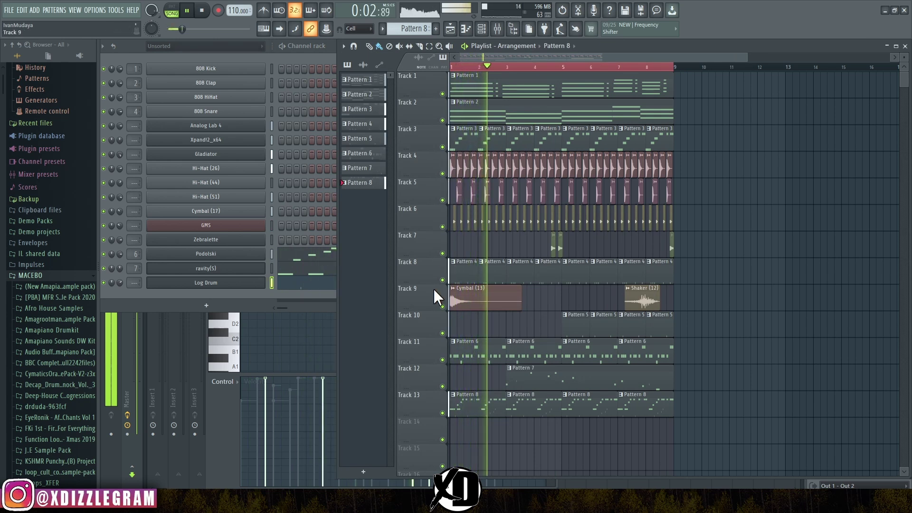
click(443, 360)
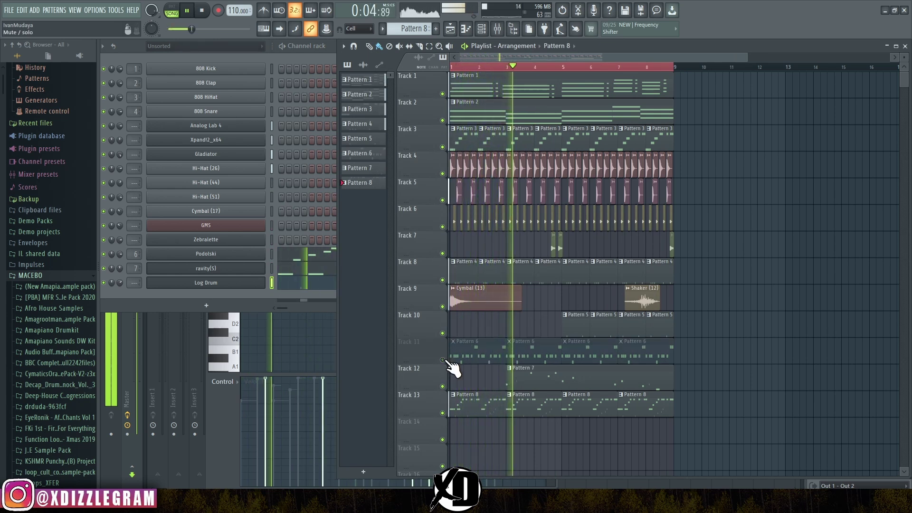
mouse_move(697, 363)
mouse_down()
mouse_move(452, 354)
mouse_move(690, 354)
mouse_up()
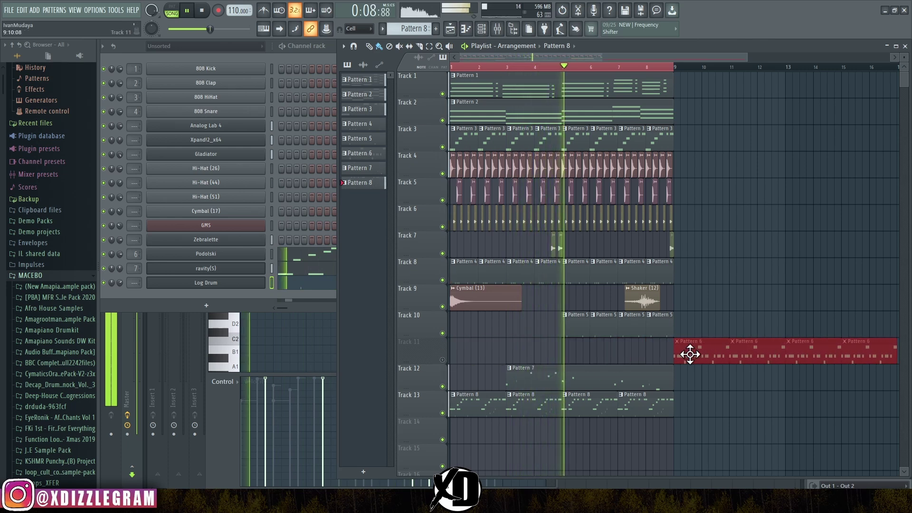
scroll(671, 79, down, 2)
click(613, 67)
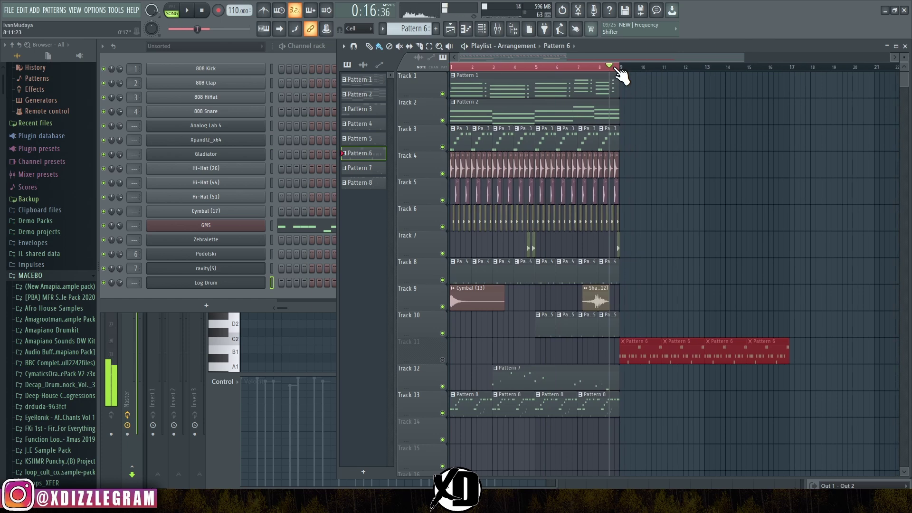
Step: Duplicate the clips of Tracks 1 to 10 into bars 9–16 and fill bars 9–16 of Track 13 with Pattern 8
drag(636, 337, 648, 86)
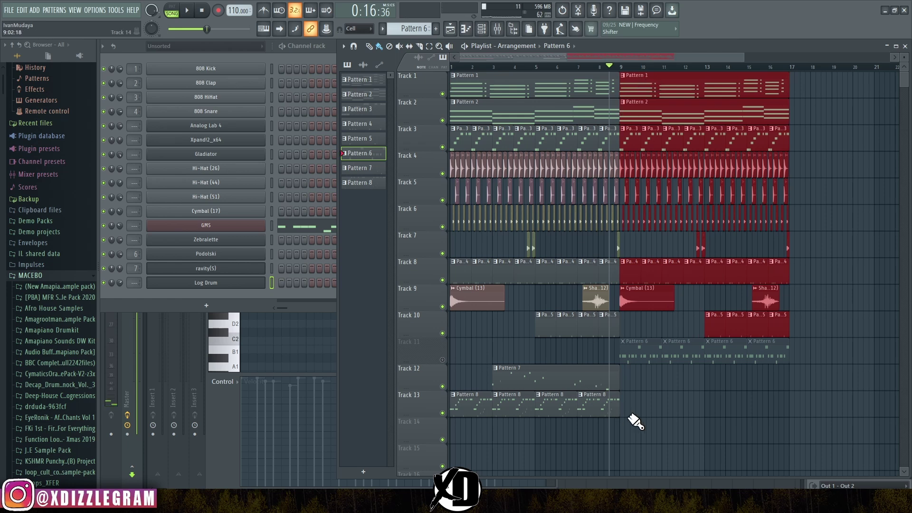
click(608, 407)
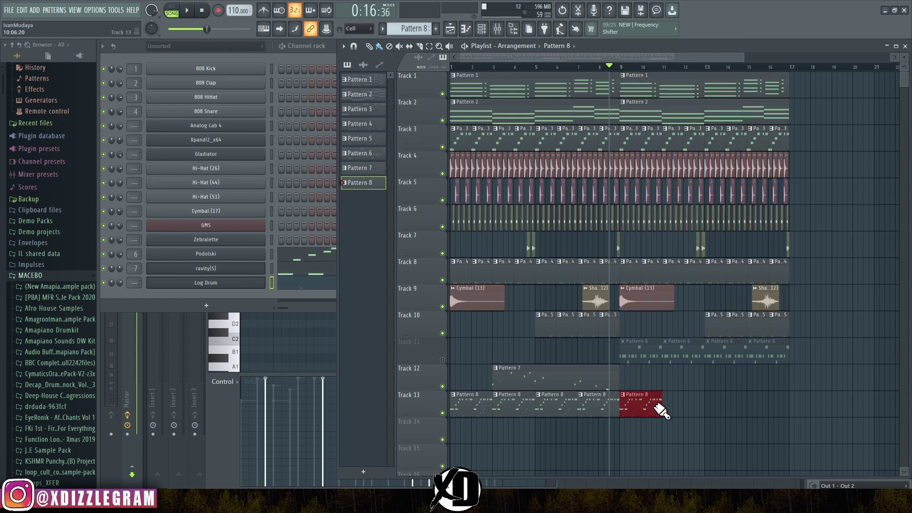
key(space)
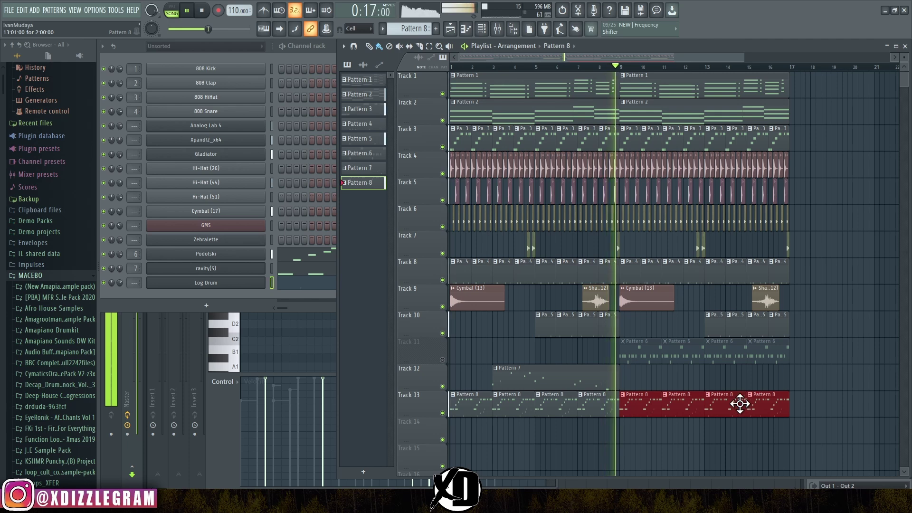
Step: Unmute Track 11, stop playback, and place Pattern 6 clips over bars 5–8 of that track
click(442, 360)
click(672, 356)
key(space)
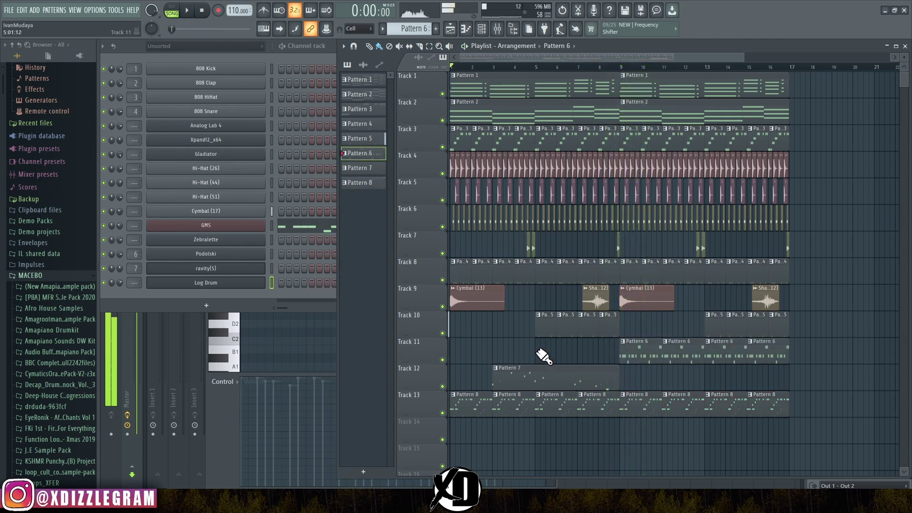
Step: Select bars 5–8 in the playlist and create an automation clip for the GMS channel's volume over that range
drag(544, 68, 619, 67)
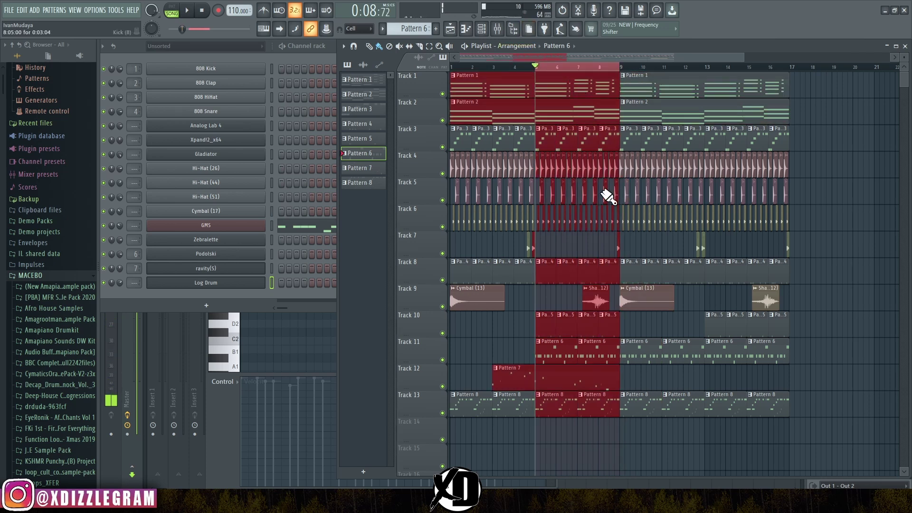
double_click(568, 347)
click(142, 49)
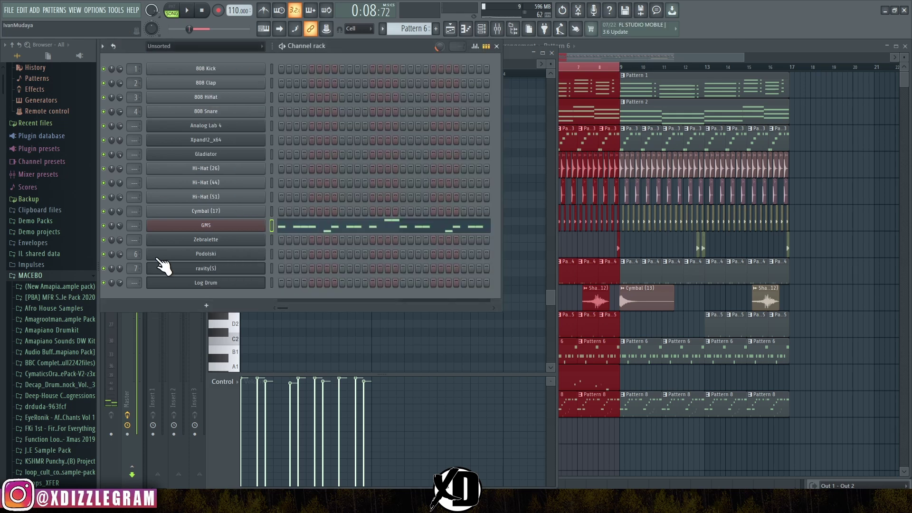
right_click(121, 224)
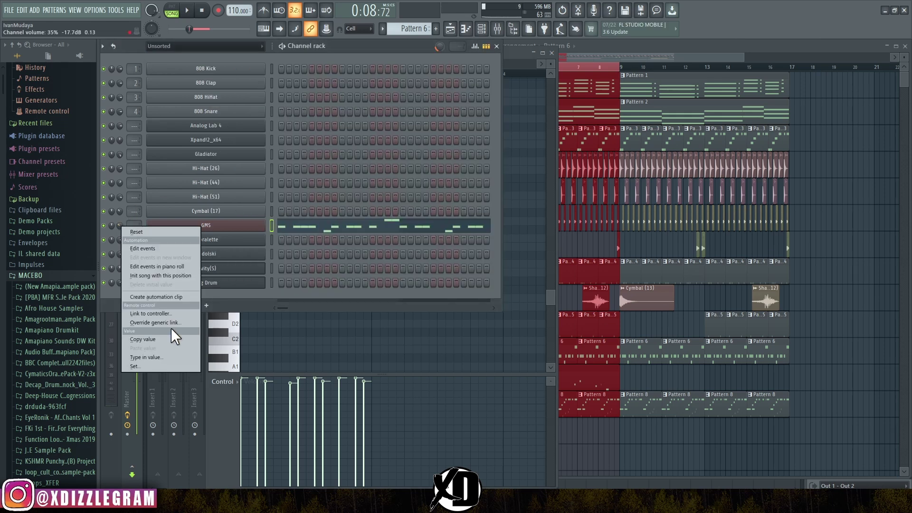
click(159, 297)
Step: Lower the start point of the GMS volume automation clip on Track 14 so the volume rises over bars 5–8, and play it
click(635, 53)
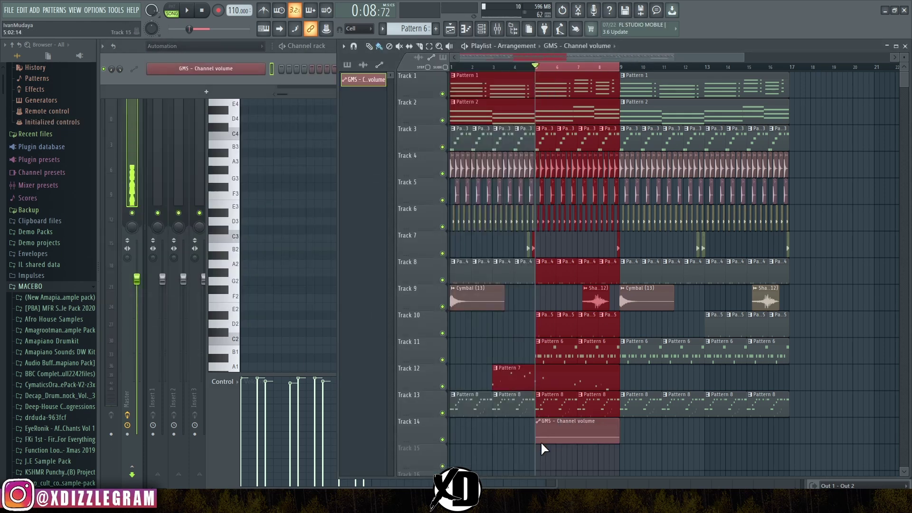
click(541, 440)
key(space)
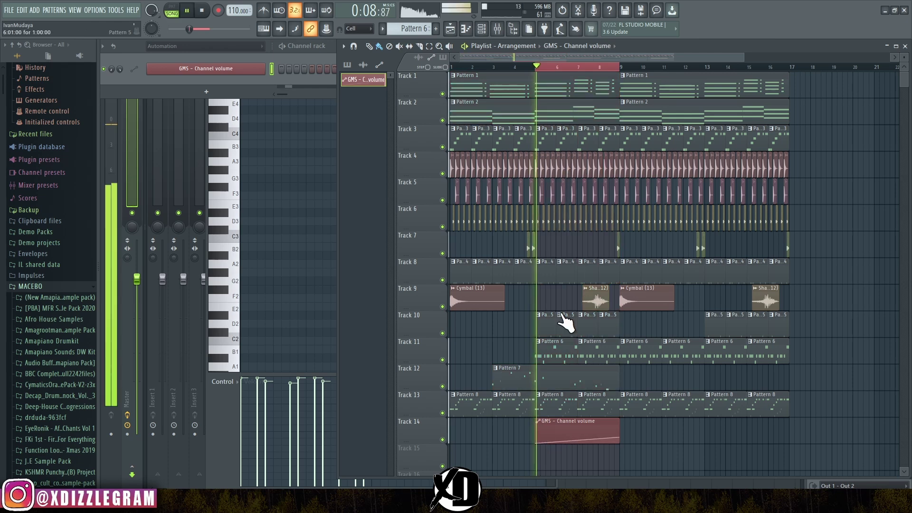
Step: Delete the Pattern 3 clips from bars 9–16 of Track 3 and open Pattern 6 to check its channel
click(570, 68)
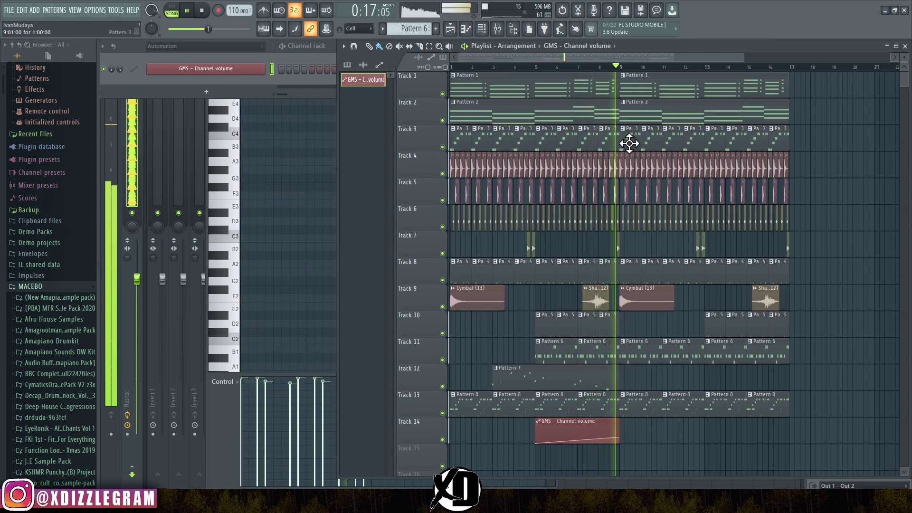
right_click(630, 144)
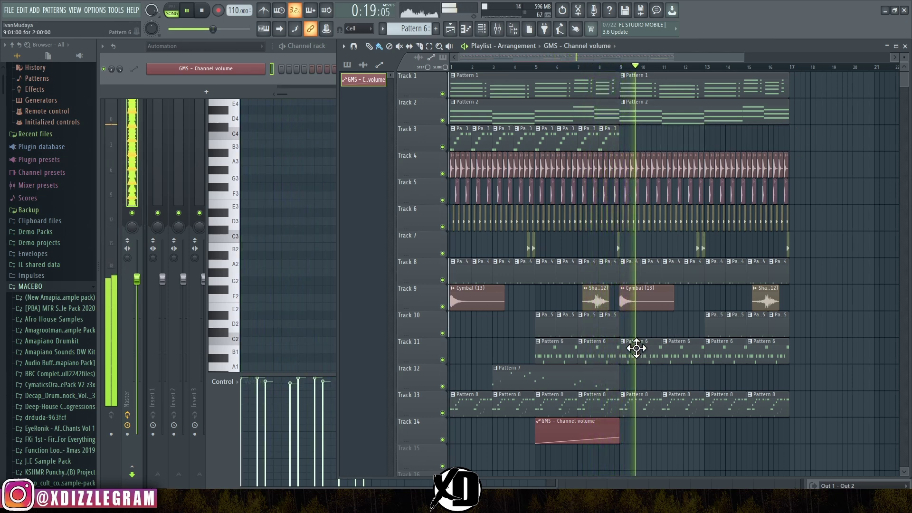
double_click(635, 347)
click(145, 62)
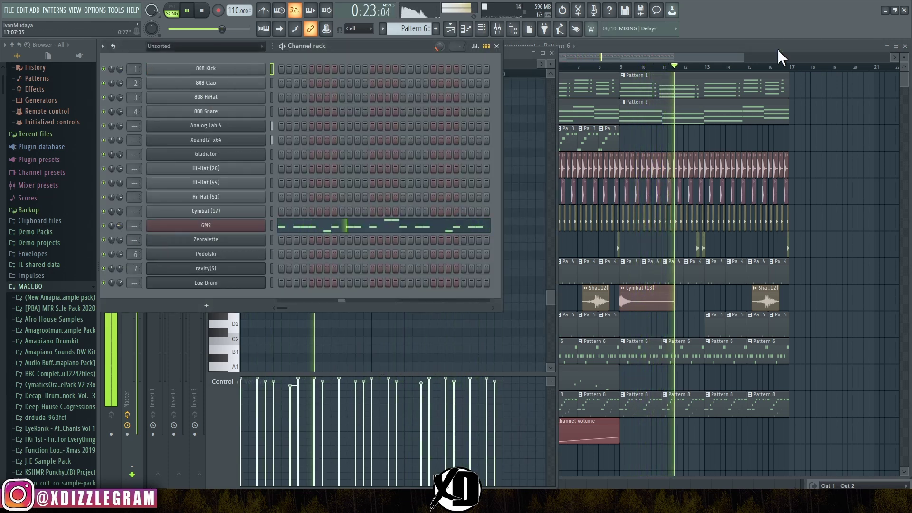
click(716, 56)
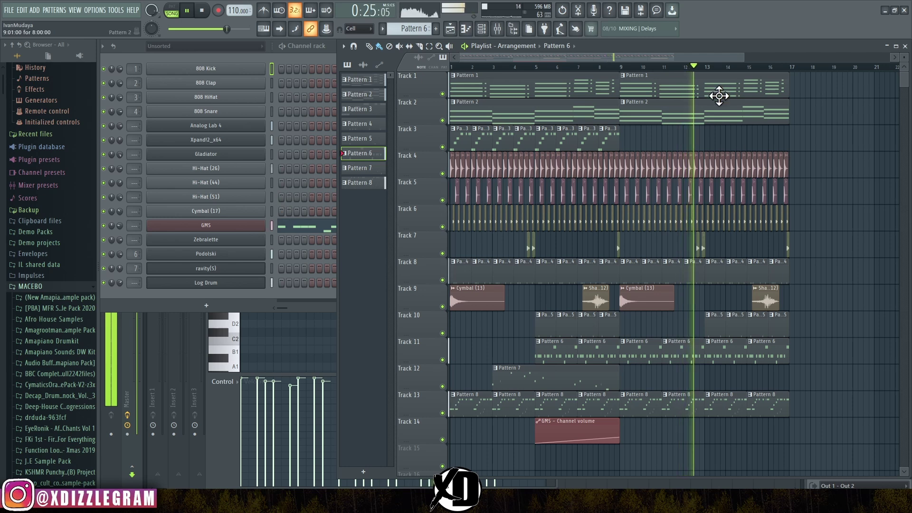
Step: Create an automation clip for the GMS filter cutoff over bars 13–16, shape it to peak in bar 16, and play it
drag(710, 70, 791, 64)
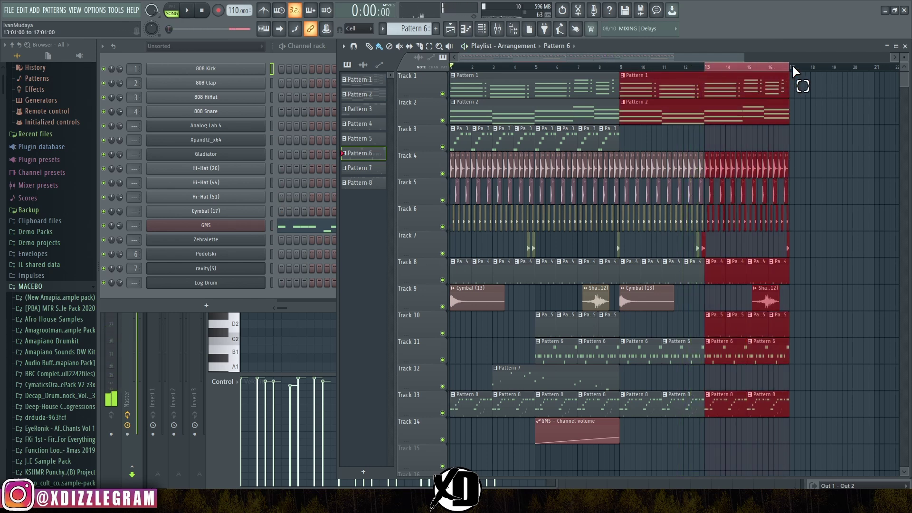
click(246, 227)
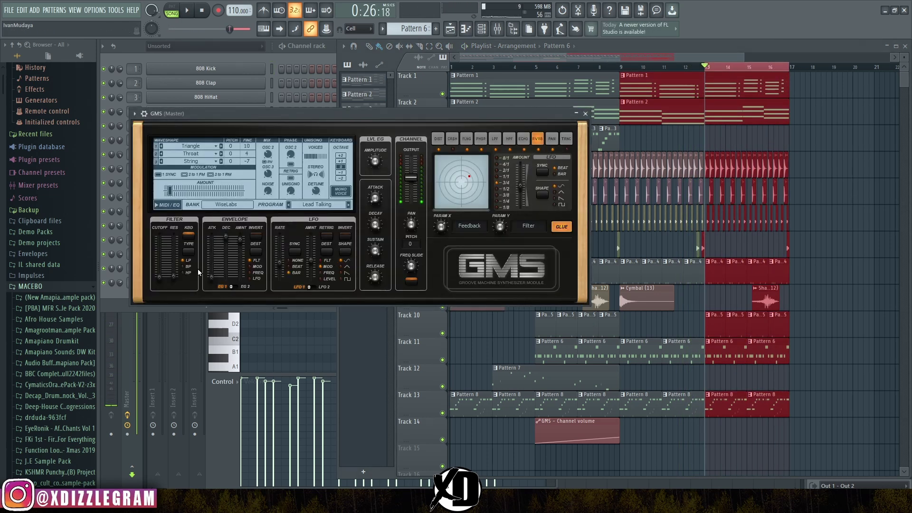
right_click(161, 281)
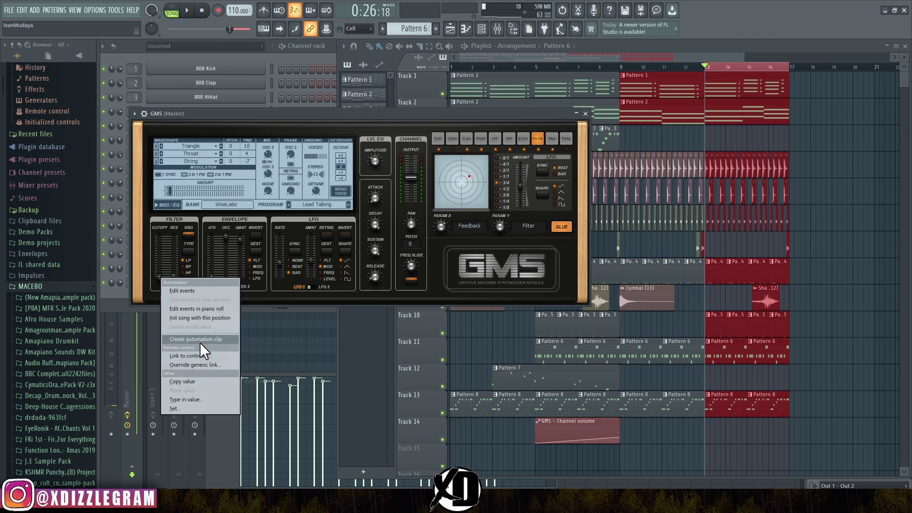
click(198, 340)
drag(779, 146, 783, 142)
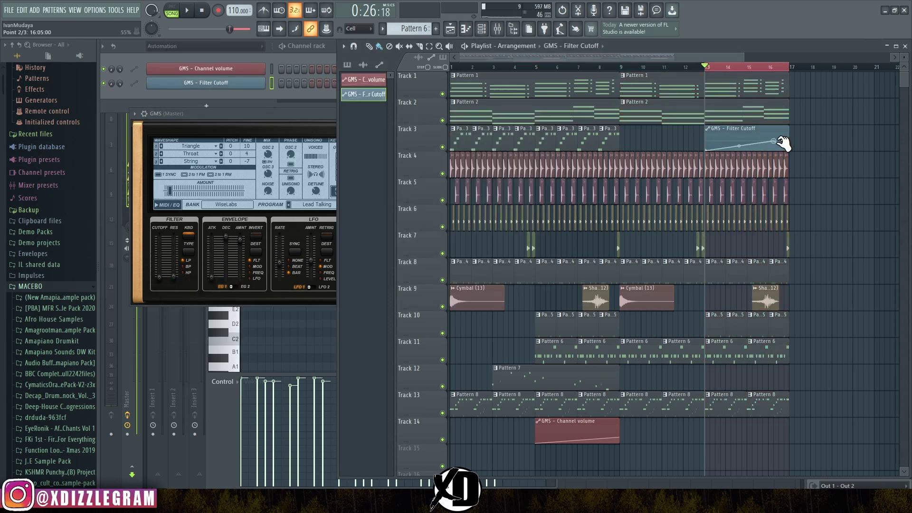
key(space)
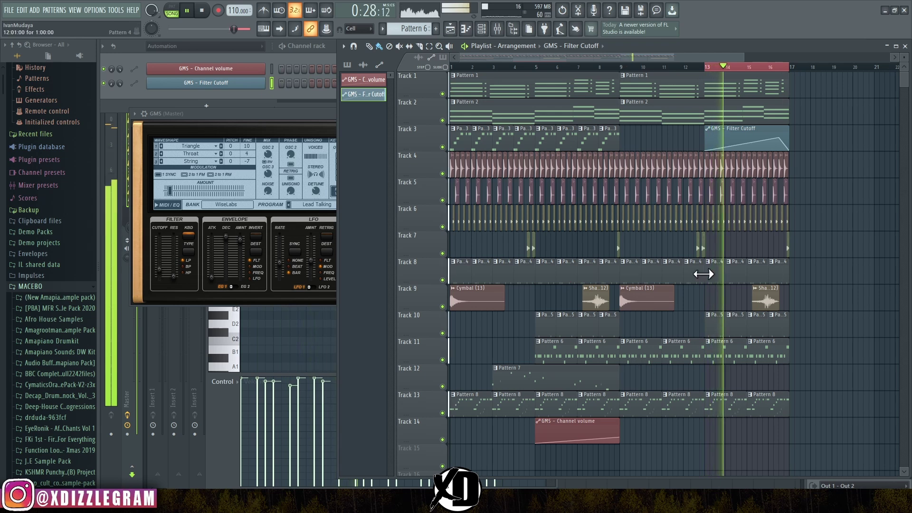
Step: Try the GMS filter resonance, raise the modulation amount, and shift the effect pad point before closing the synth
click(297, 114)
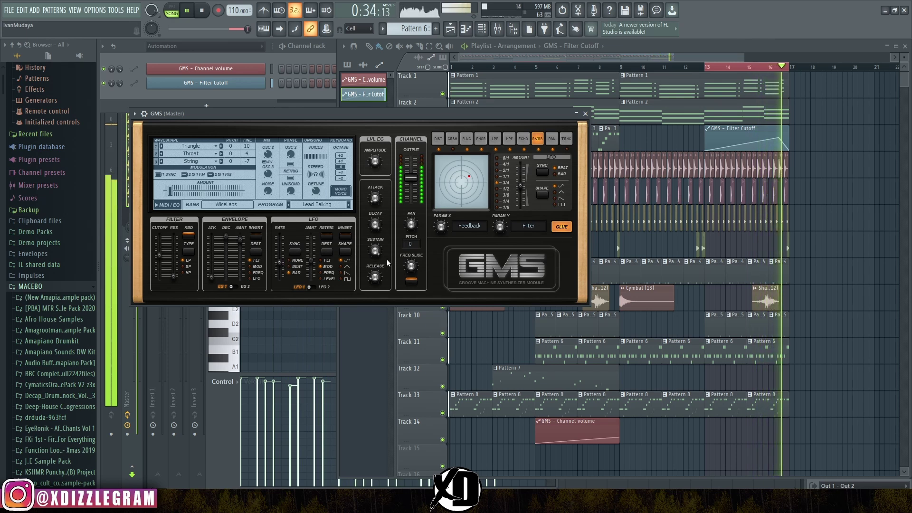
drag(174, 277, 174, 266)
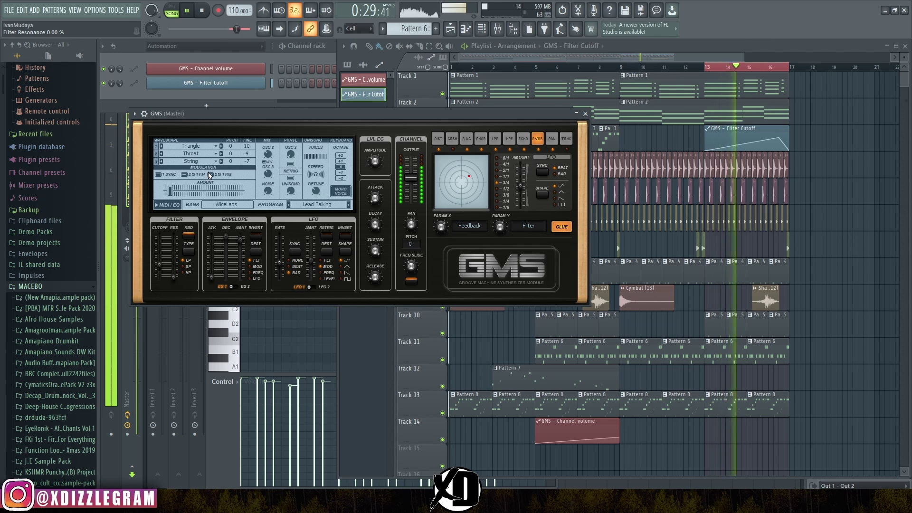
drag(185, 191, 192, 191)
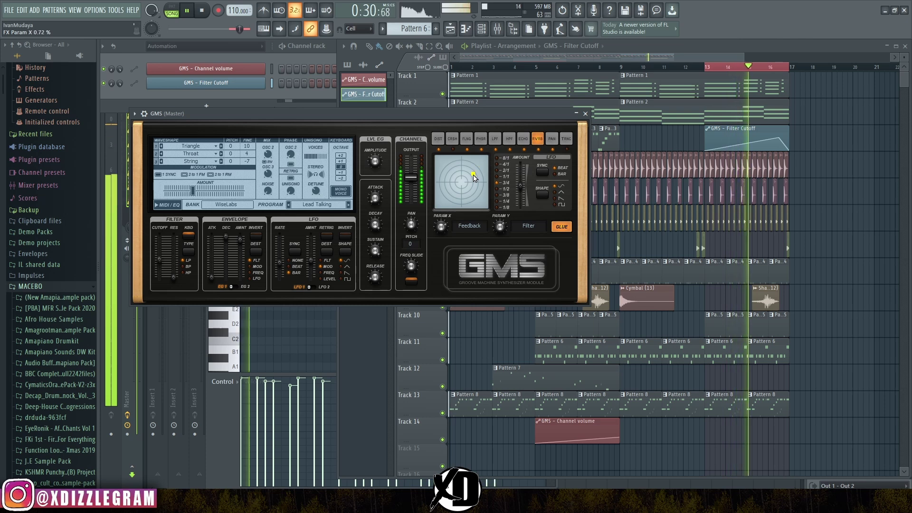
click(585, 114)
Step: Play the arrangement from bar 9 while checking Pattern 6's channels, and stop playback
scroll(773, 67, down, 2)
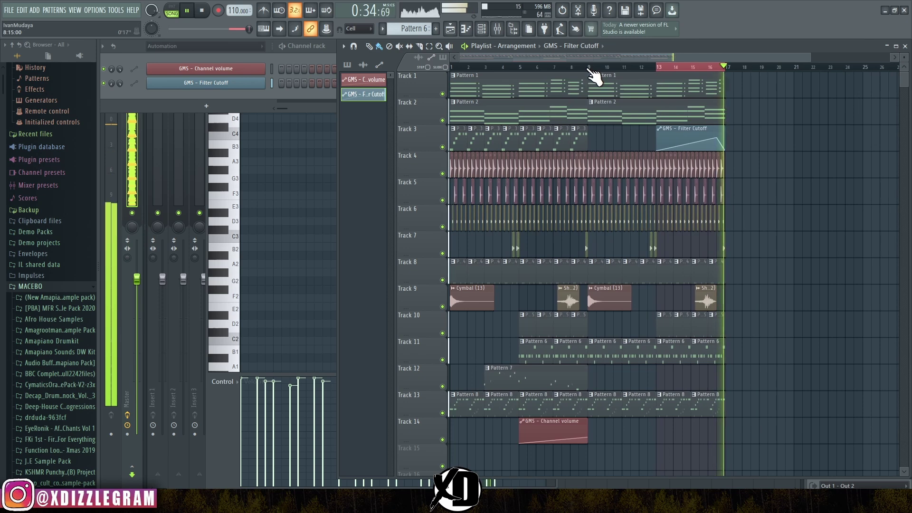
click(589, 67)
scroll(593, 70, up, 3)
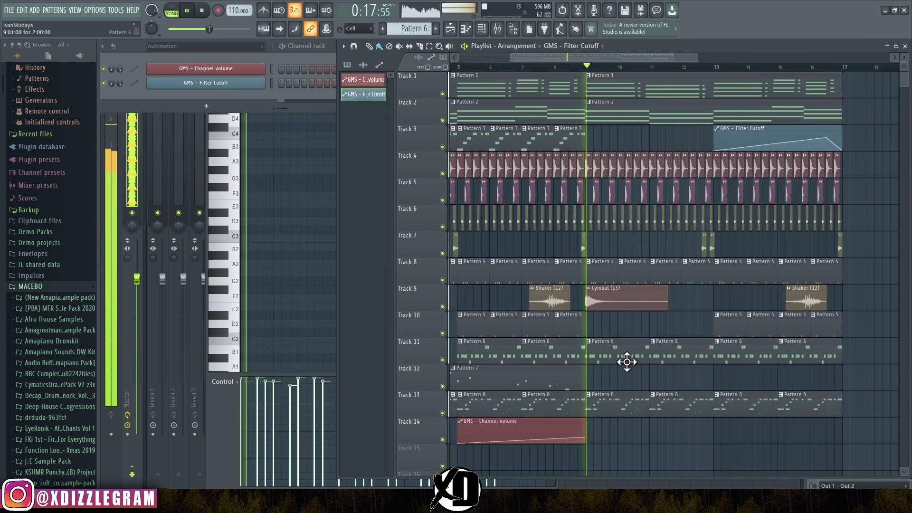
key(F6)
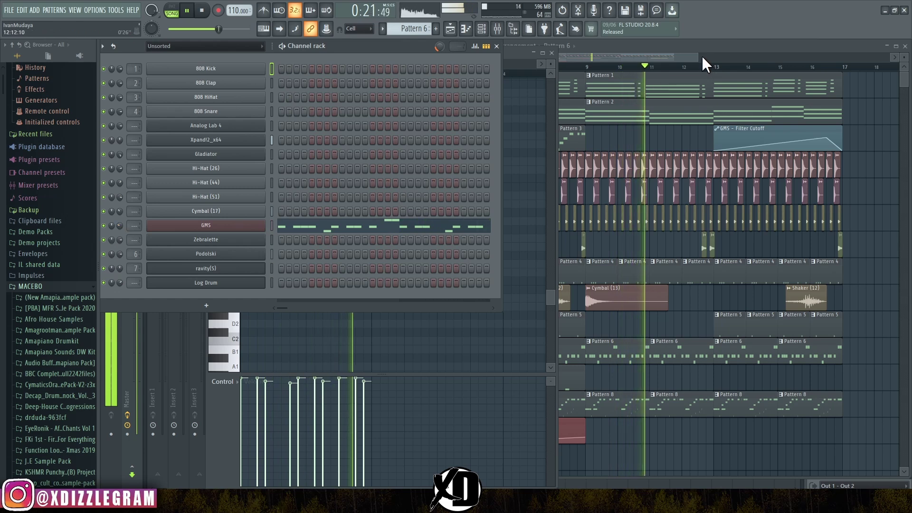
scroll(706, 71, down, 2)
key(F5)
key(space)
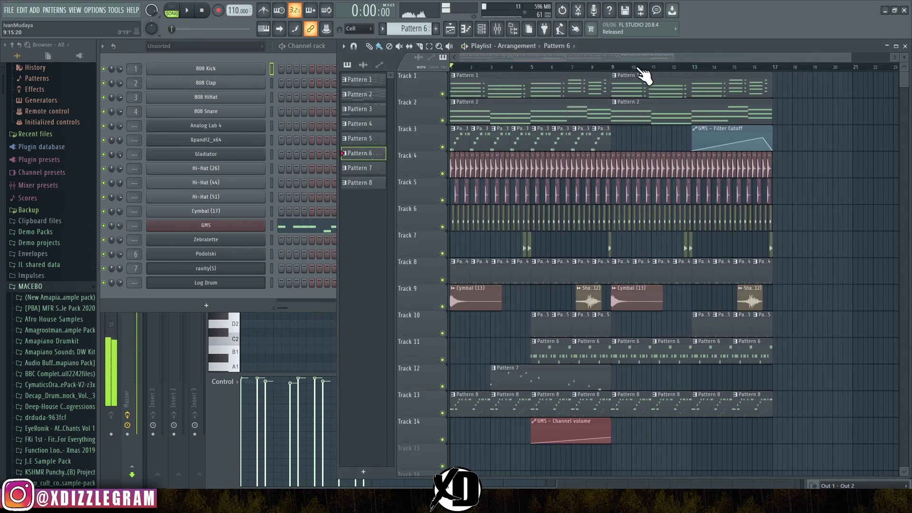
Step: Duplicate the sixteen-bar arrangement into bars 17–32 and remove the Pattern 3 clips from bars 1–8 of Track 3
drag(798, 444, 614, 102)
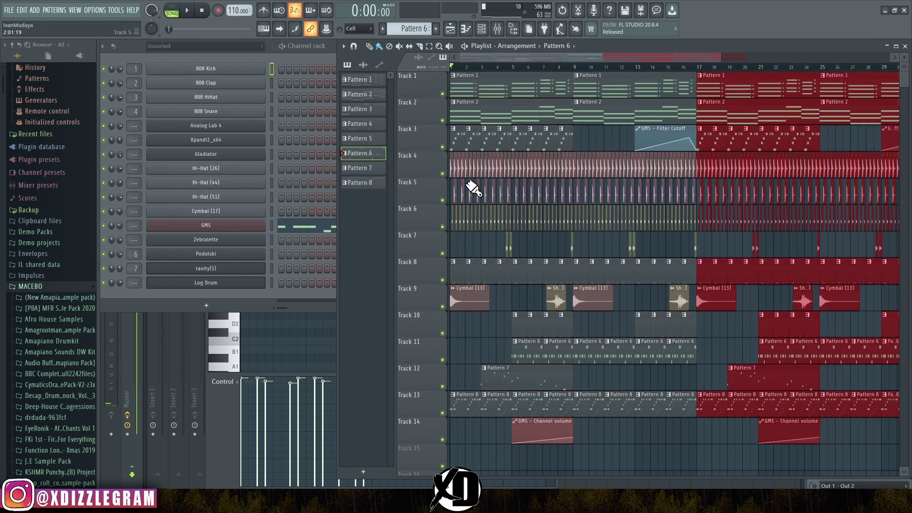
double_click(594, 47)
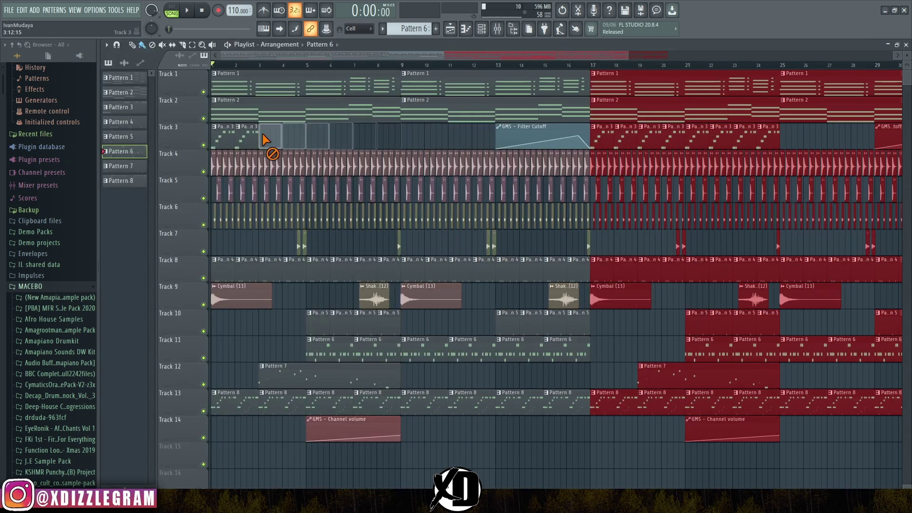
right_click(247, 138)
key(space)
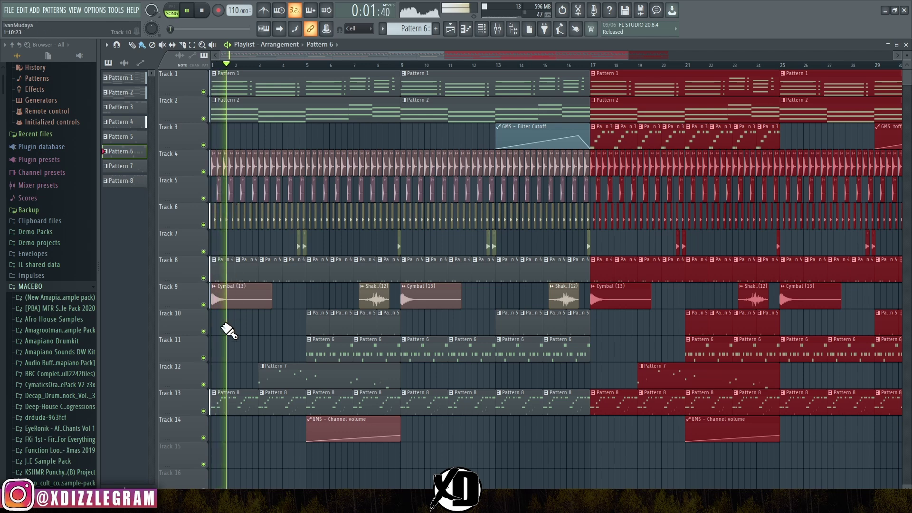
Step: Delete the Pattern 8 clips from bars 1–8 of Track 13 and the first Pattern 7 clip on Track 12
right_click(240, 404)
right_click(275, 405)
right_click(308, 408)
right_click(366, 401)
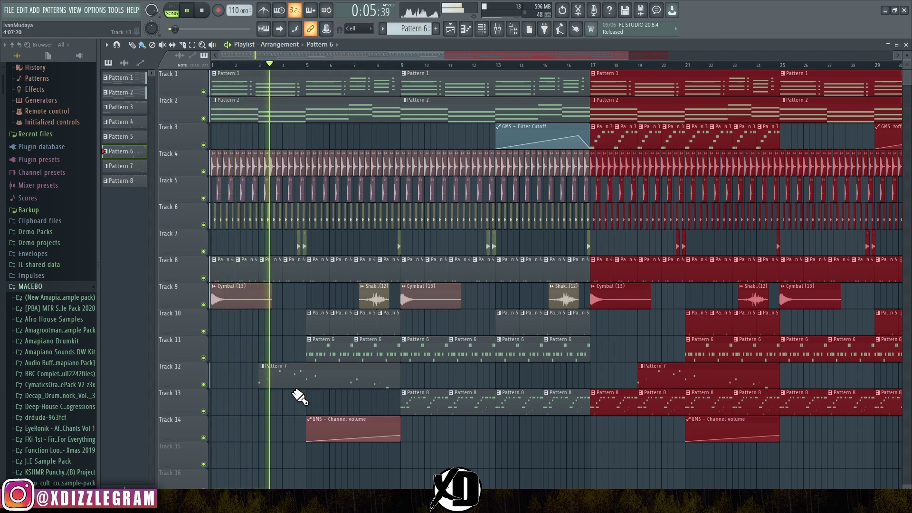
right_click(306, 386)
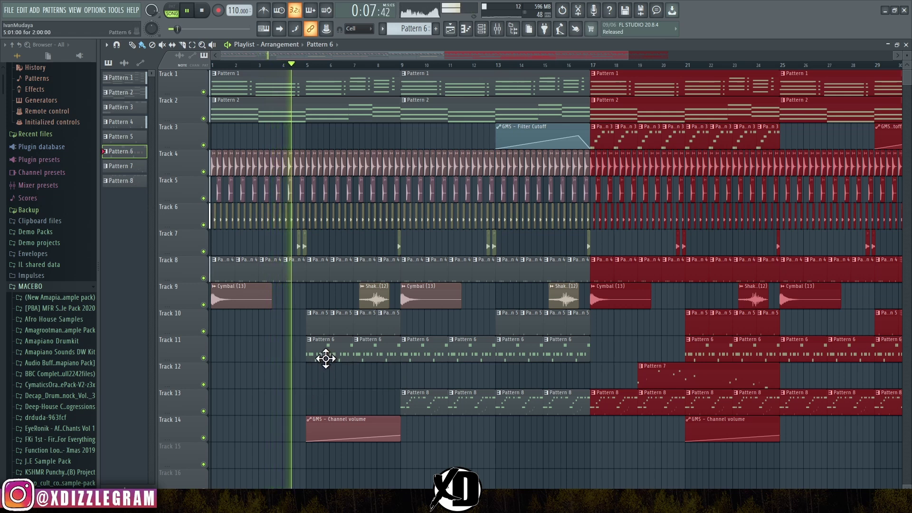
Step: Delete the Pattern 6 clips from bars 5–12 of Track 11 and the Pattern 5 clips from bars 5–8 of Track 10
right_click(324, 358)
right_click(370, 359)
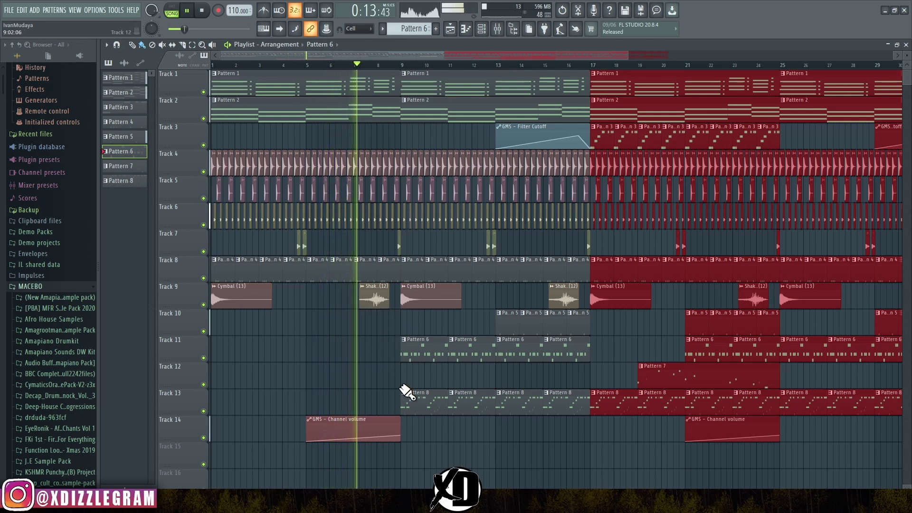
right_click(418, 356)
right_click(473, 353)
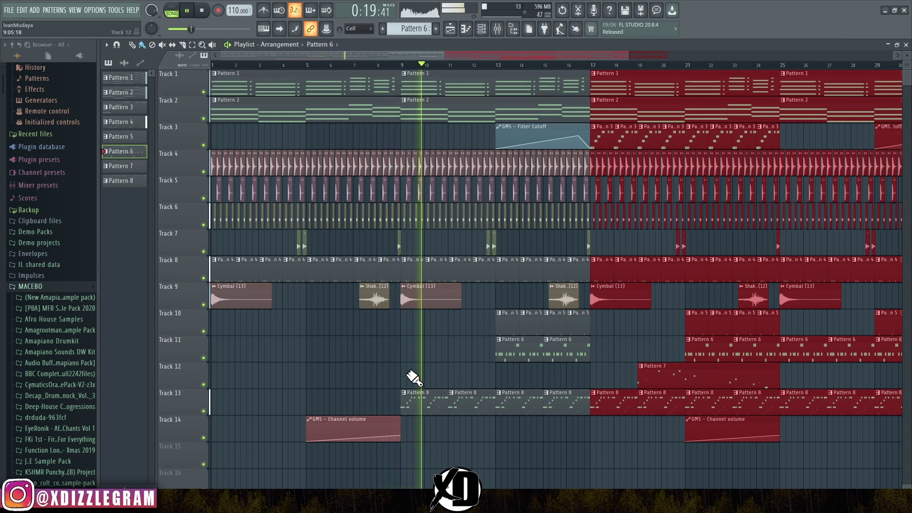
Step: Move the ravity(S) and Log Drum notes out of Pattern 8 into a new Pattern 9
double_click(416, 406)
key(F6)
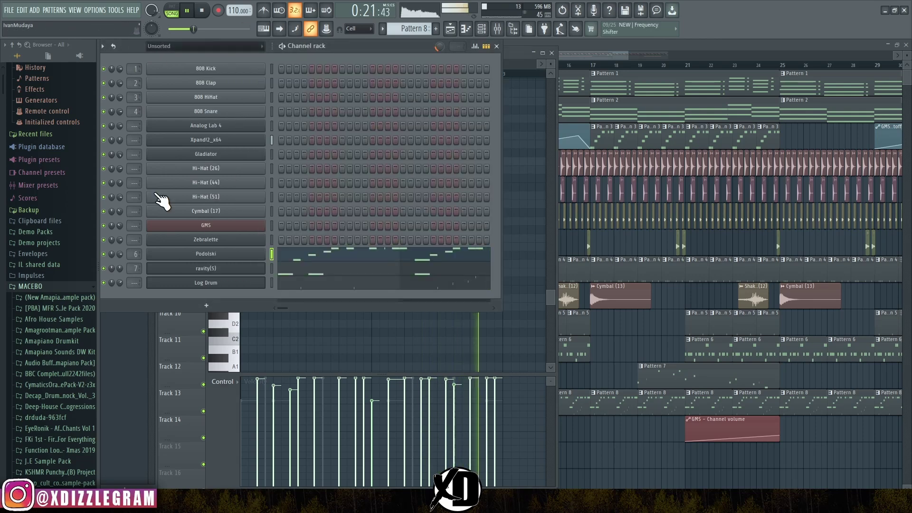
click(274, 272)
key(F4)
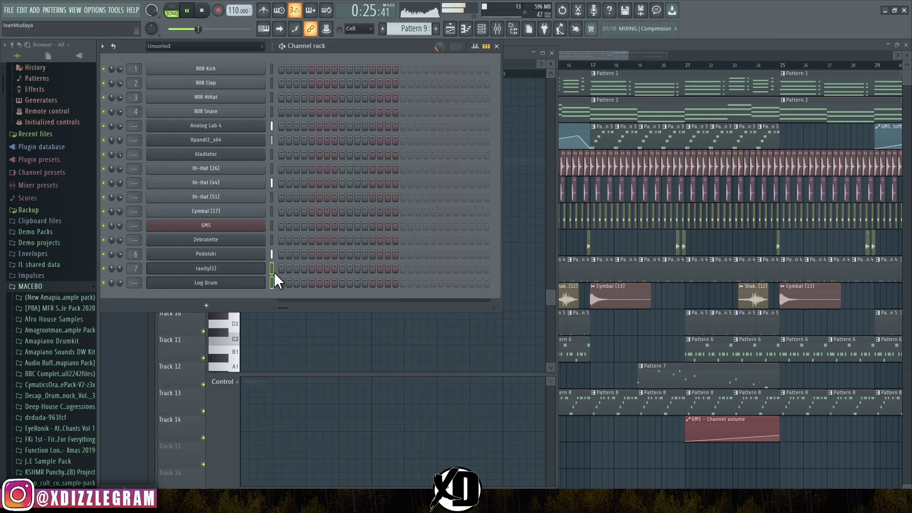
key(ctrl+v)
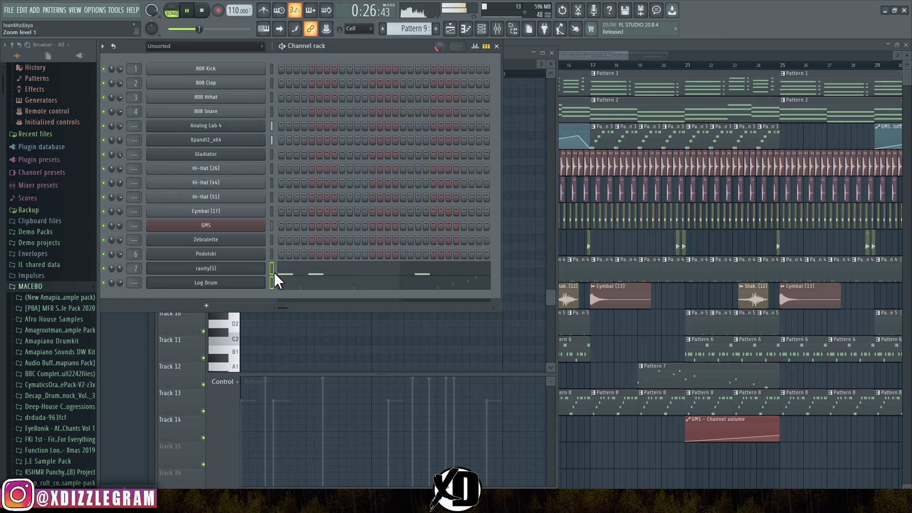
Step: Fill bars 21–32 of Track 15 with Pattern 9 clips and place another Cymbal (13) clip at bar 33 of Track 9
click(595, 50)
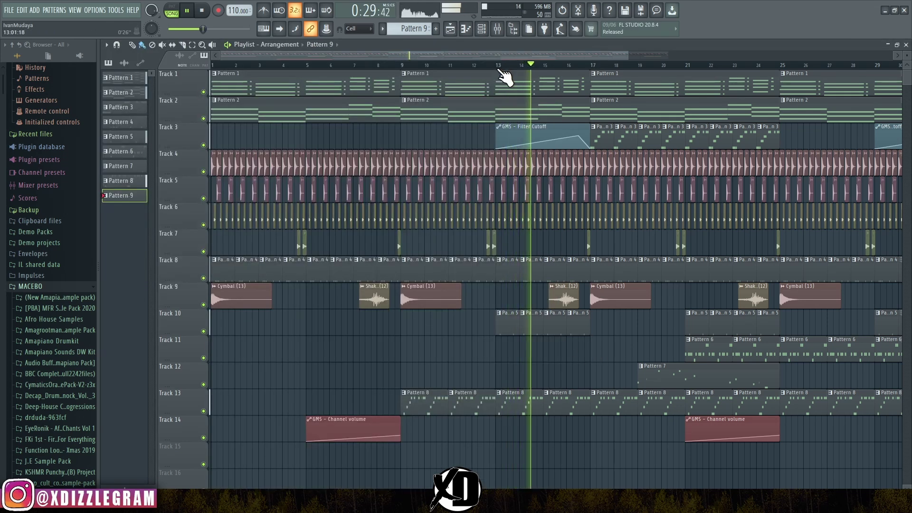
scroll(499, 75, down, 4)
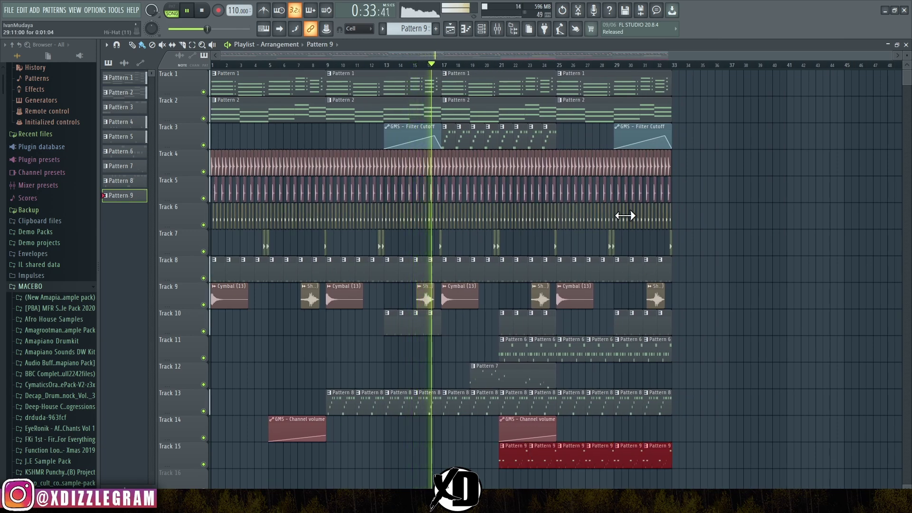
click(566, 298)
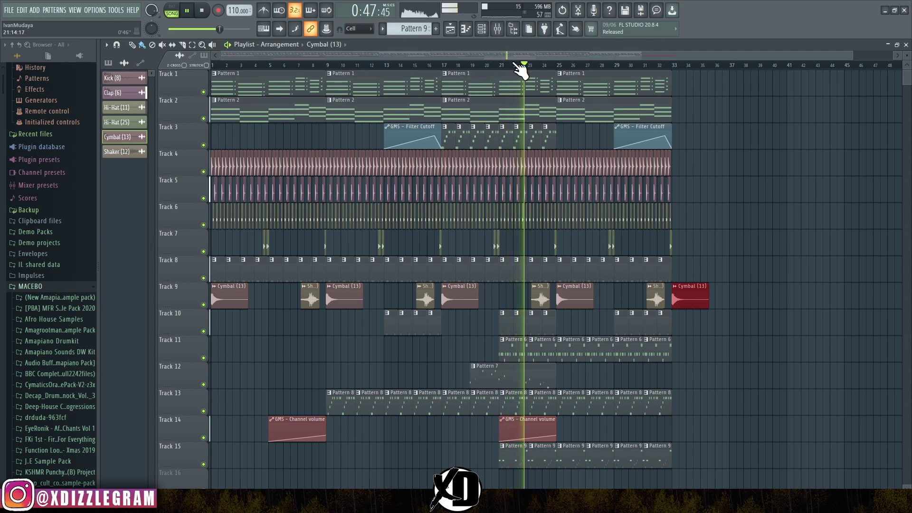
Step: Delete the four Kick (8) clips in bar 24 of Track 4
scroll(519, 70, up, 5)
right_click(569, 167)
right_click(581, 169)
right_click(593, 169)
right_click(604, 167)
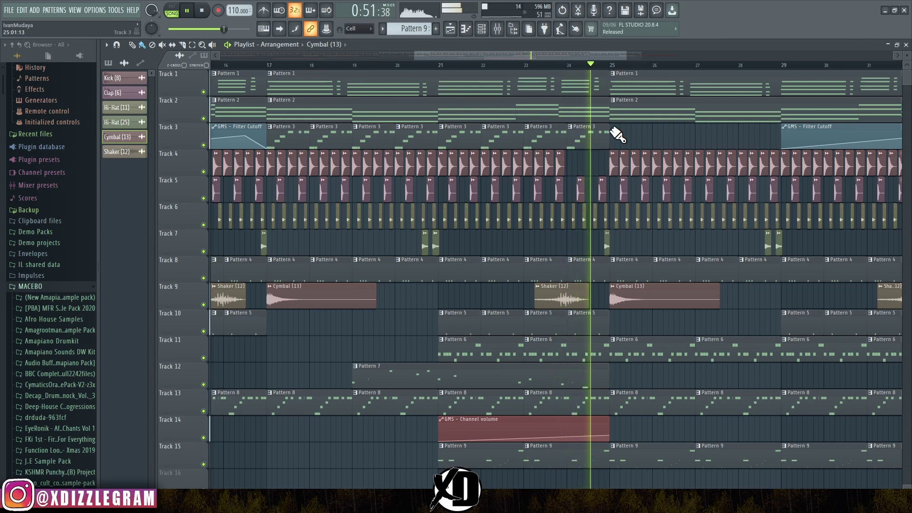
Step: Shorten the kick at the start of bar 25, add a copy half a beat after it on Track 3, and audition the transition
scroll(616, 70, up, 3)
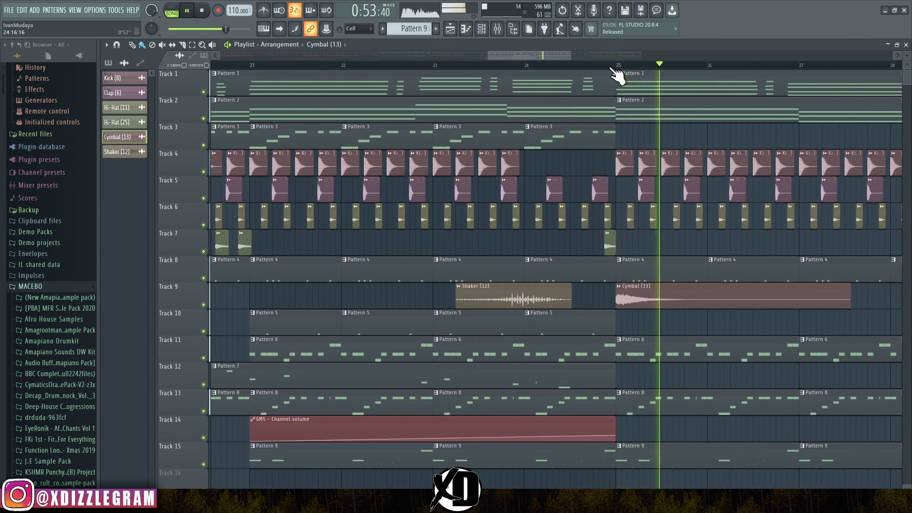
scroll(616, 71, up, 2)
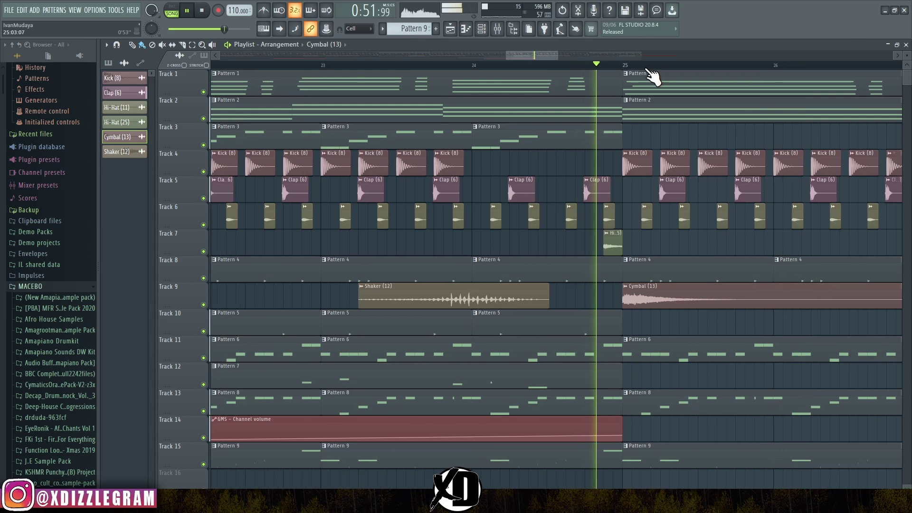
scroll(652, 76, up, 2)
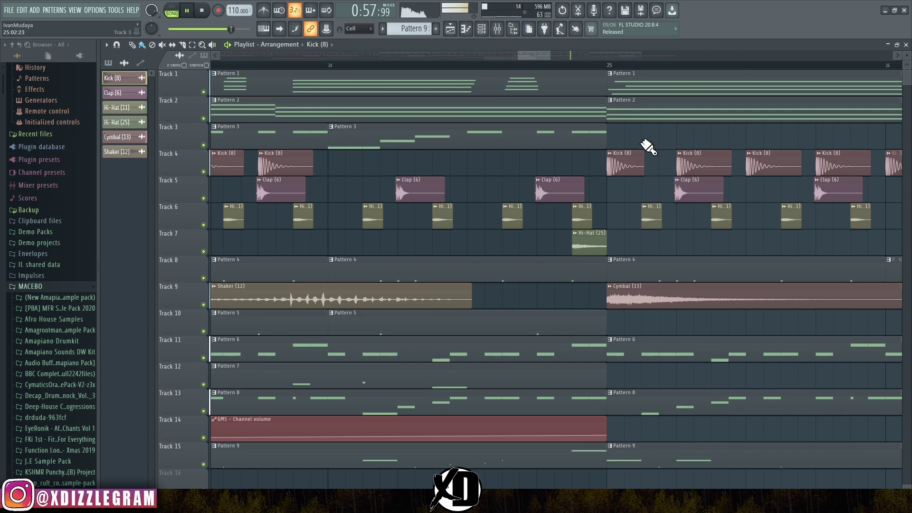
click(580, 67)
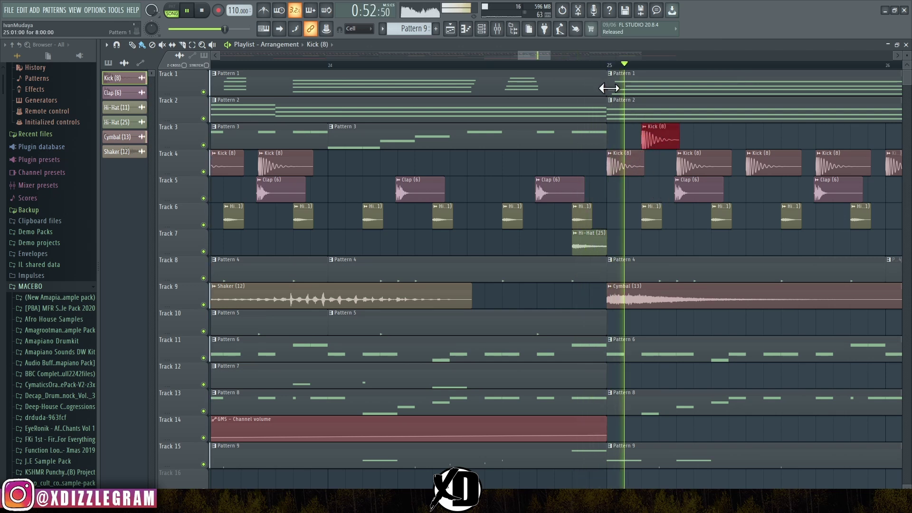
click(539, 67)
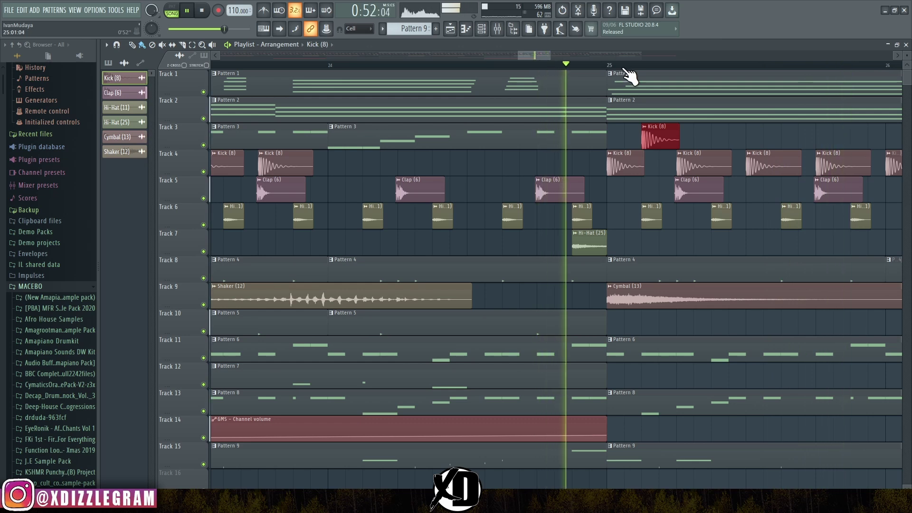
Step: Try a second short Kick (8) clip directly after the one in bar 25 of Track 3, audition it, and delete it
scroll(636, 72, down, 2)
scroll(639, 76, up, 2)
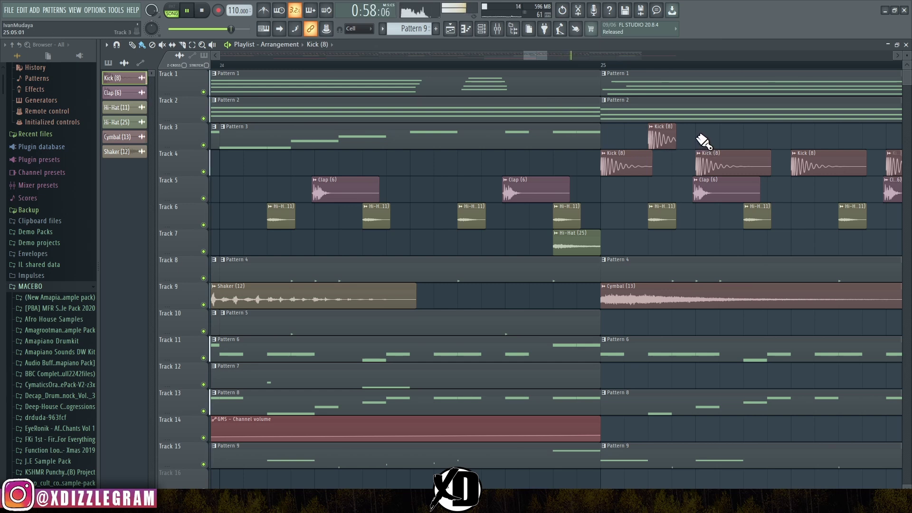
click(580, 68)
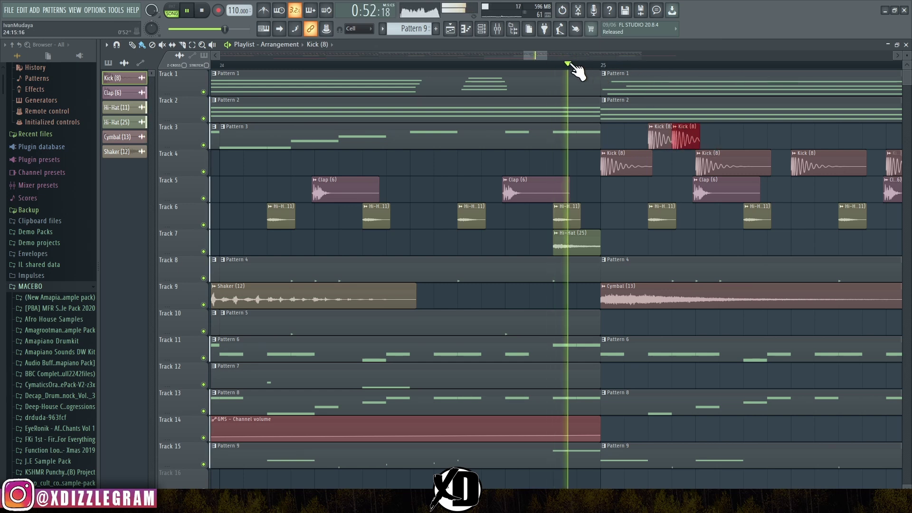
right_click(684, 140)
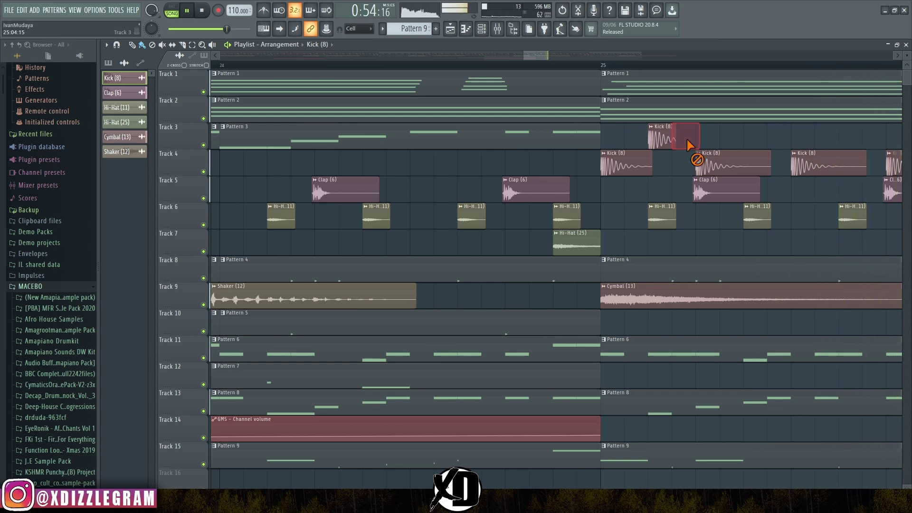
Step: Delete the first Hi-Hat (11) clip in bar 25 of Track 6 and replay the transition from bar 24
click(485, 64)
scroll(489, 74, down, 3)
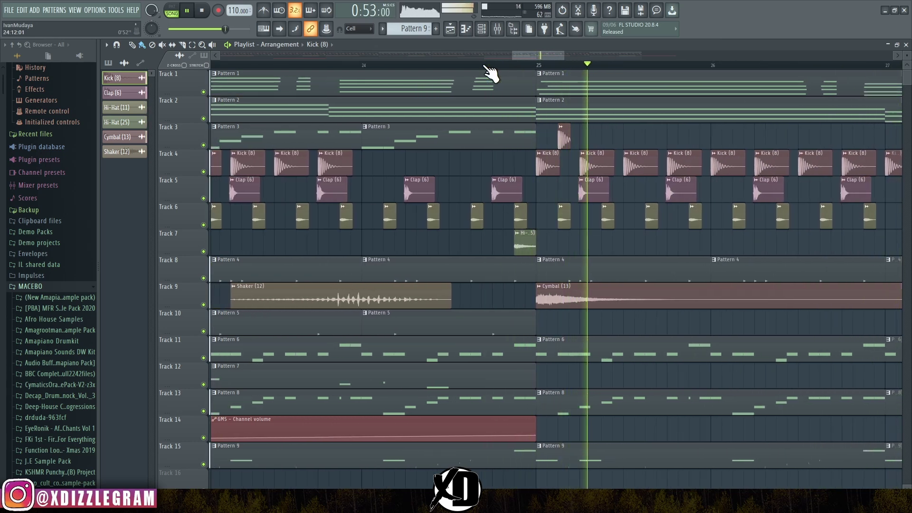
right_click(565, 220)
click(459, 64)
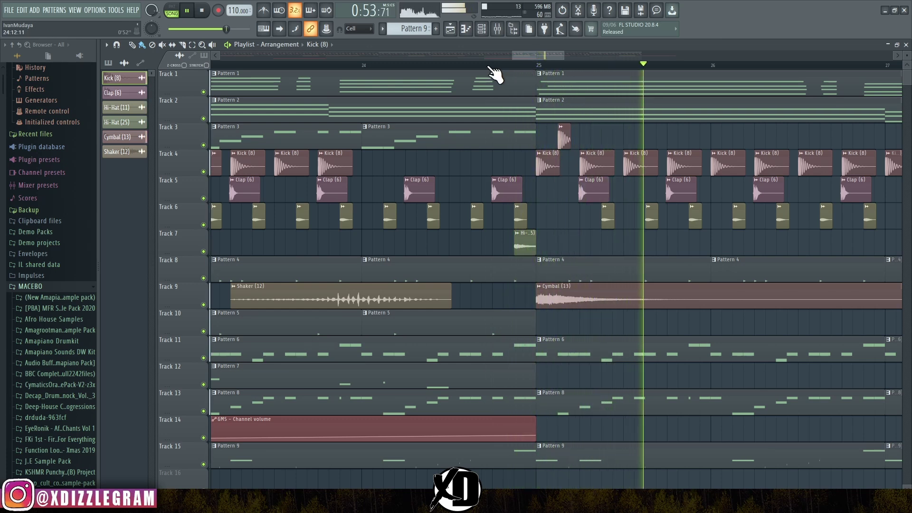
Step: Fill all 16 steps of the 808 HiHat channel in a new Pattern 10 and place it across bars 25–32 of Track 16
scroll(507, 72, down, 1)
scroll(506, 71, down, 4)
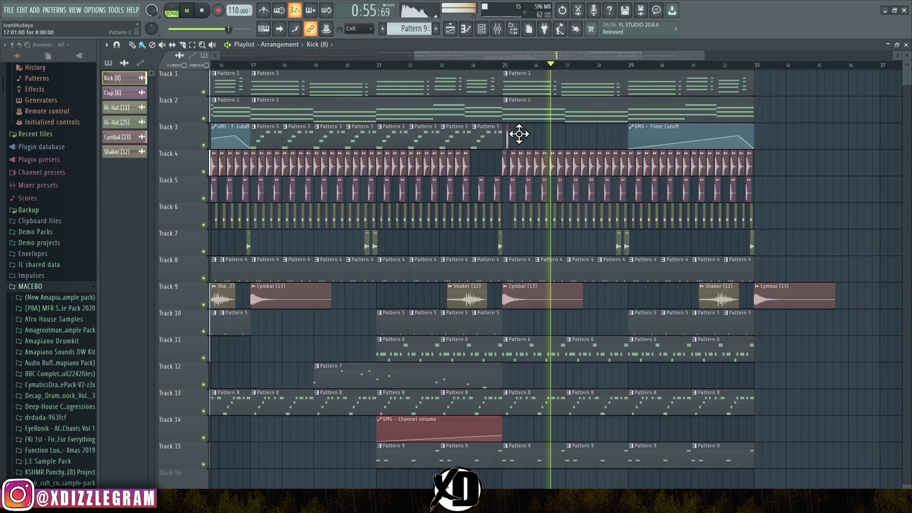
scroll(546, 119, down, 4)
double_click(568, 43)
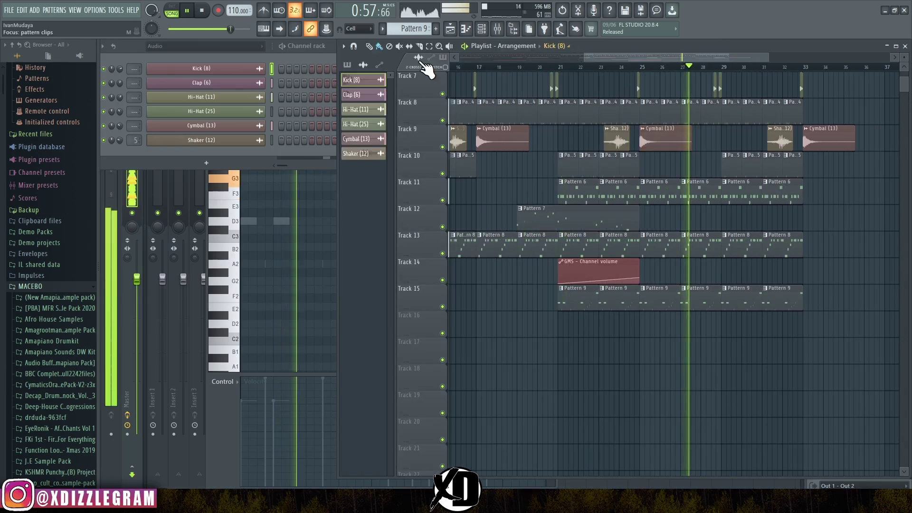
click(183, 46)
click(185, 55)
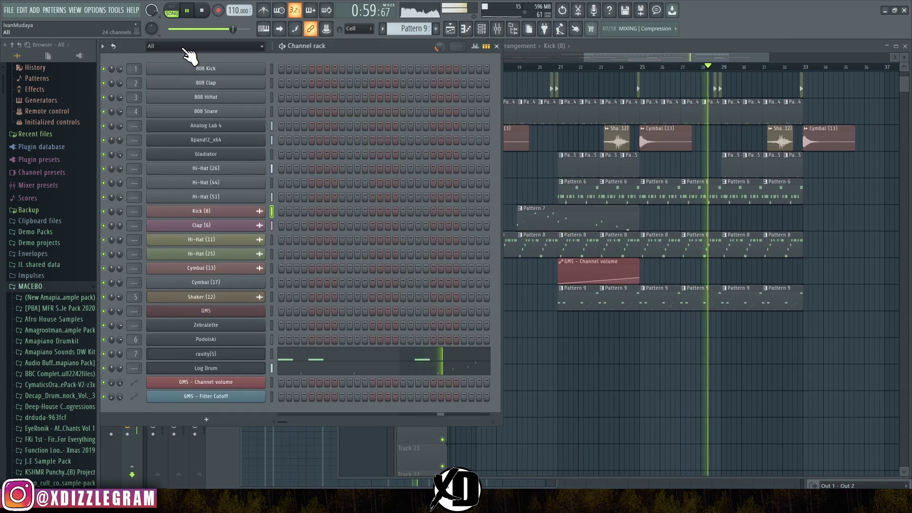
drag(286, 98, 391, 99)
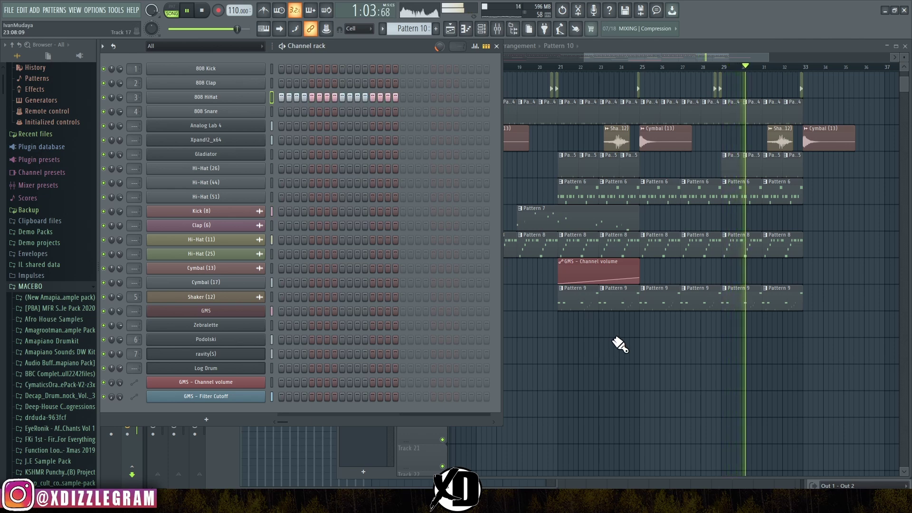
drag(645, 332, 799, 329)
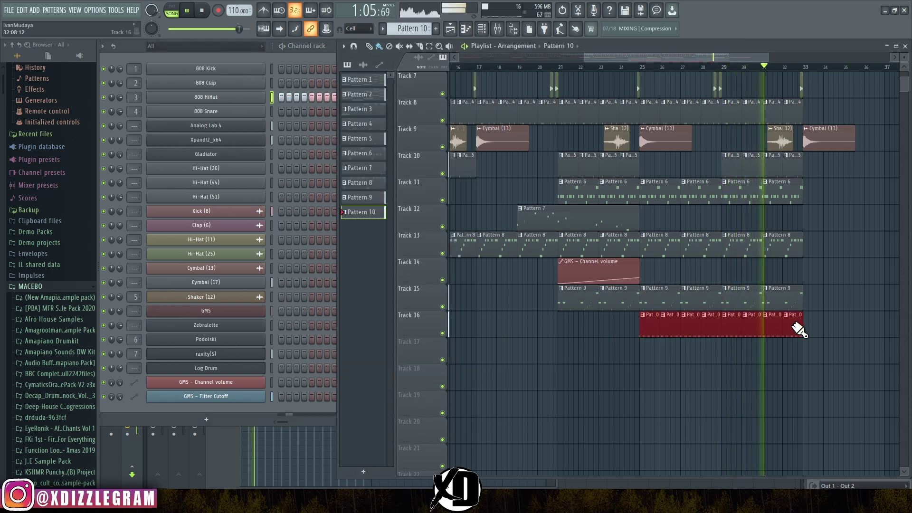
Step: Adjust the 808 HiHat channel volume while auditioning the section from bar 24, and stop playback
click(121, 96)
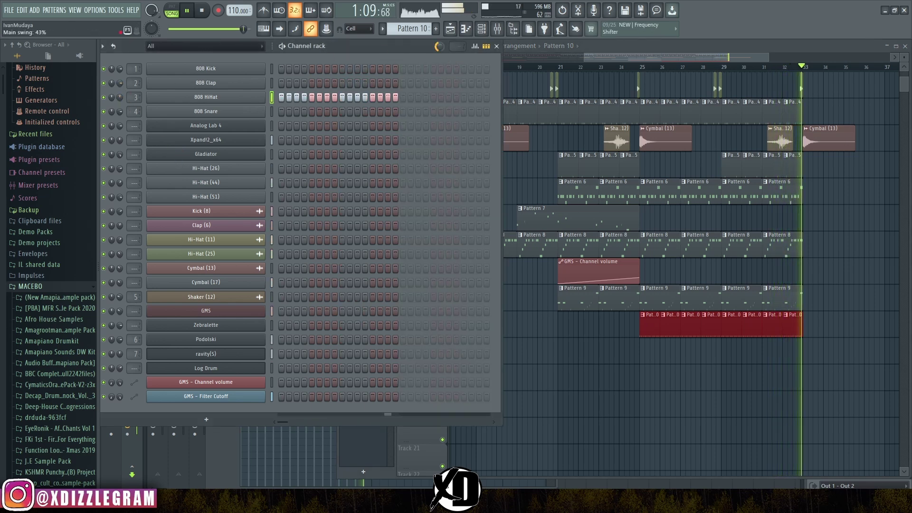
click(635, 68)
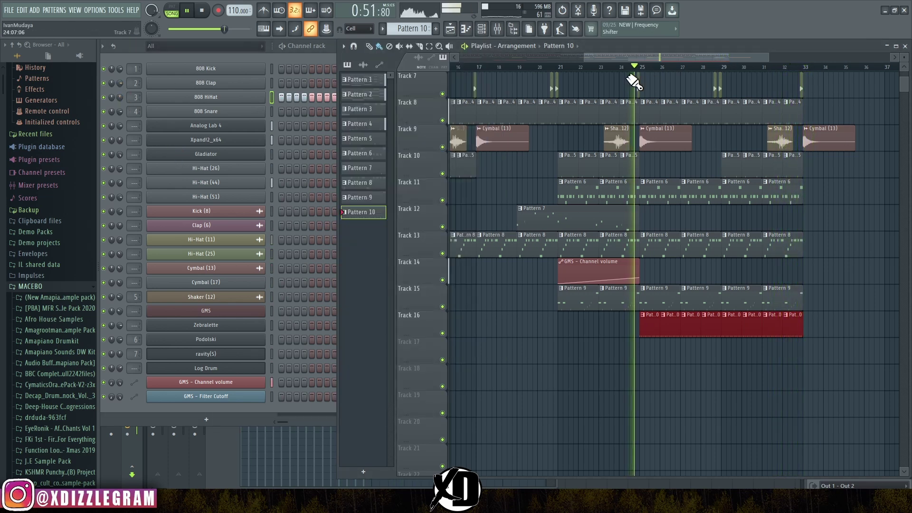
click(122, 98)
click(705, 53)
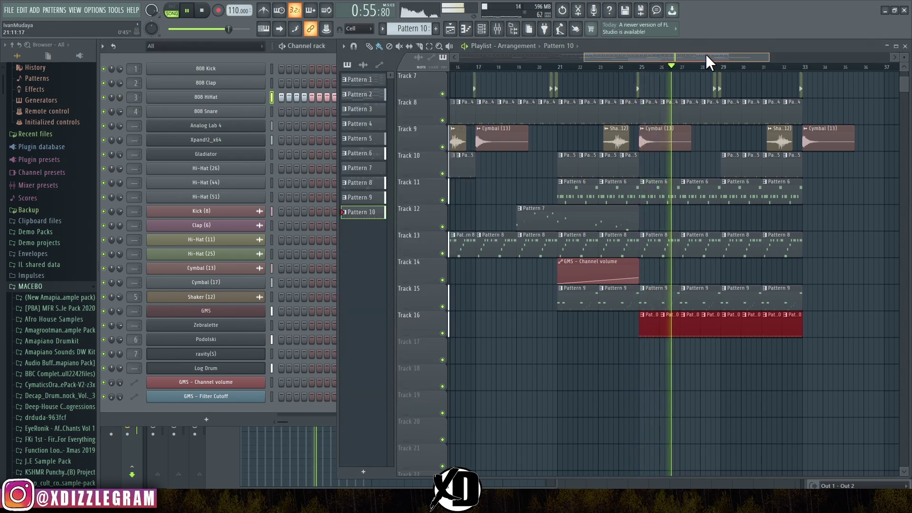
scroll(835, 194, up, 6)
key(space)
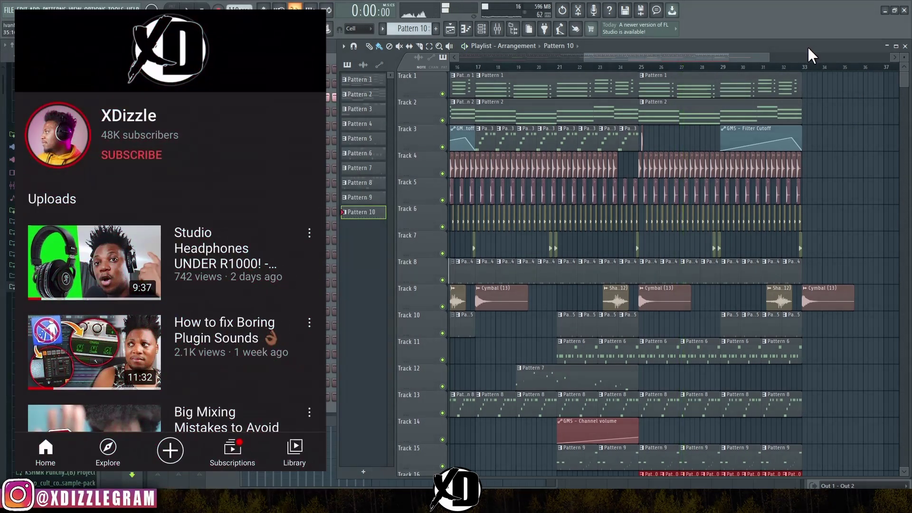
Step: Give the ten patterns distinguishing colours and play the arrangement from the start
double_click(825, 46)
scroll(905, 56, down, 2)
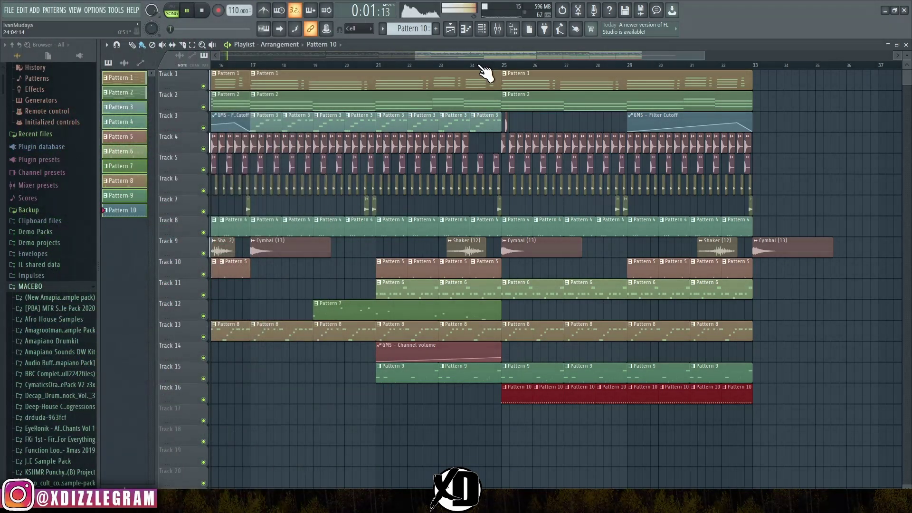
drag(488, 72, 276, 85)
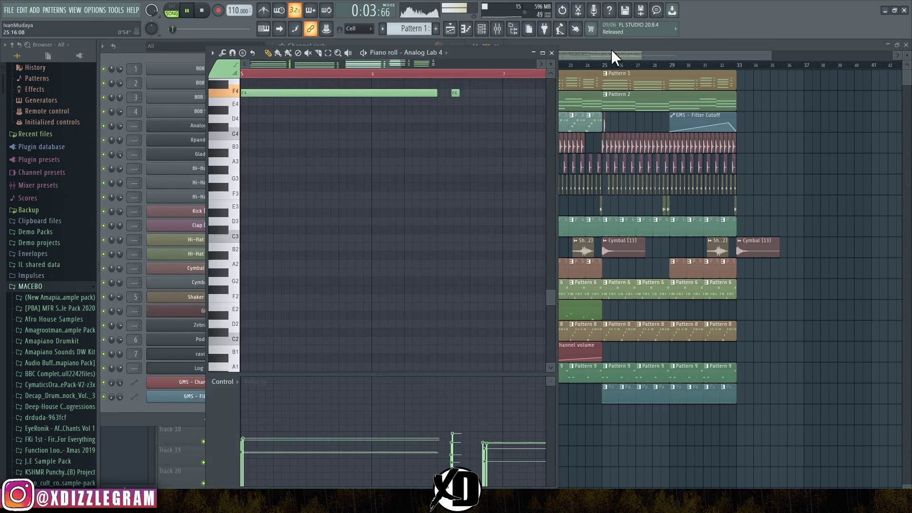
Step: Create a channel volume automation clip for the Xpand!2_x64 channel on Track 17
click(611, 47)
click(255, 102)
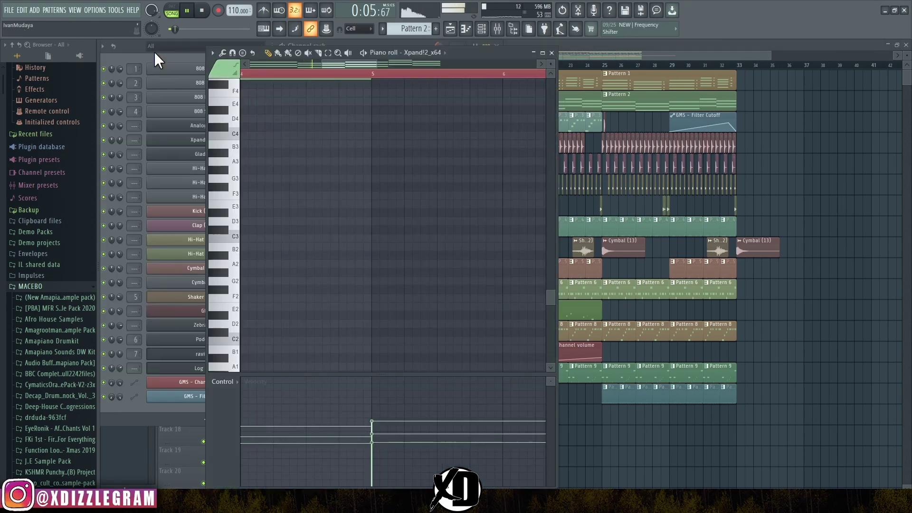
click(133, 45)
right_click(119, 138)
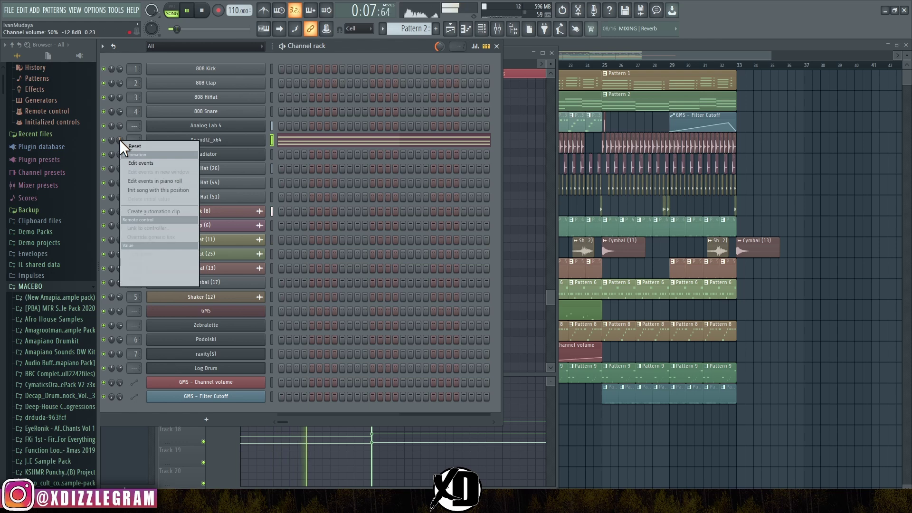
click(165, 213)
click(696, 62)
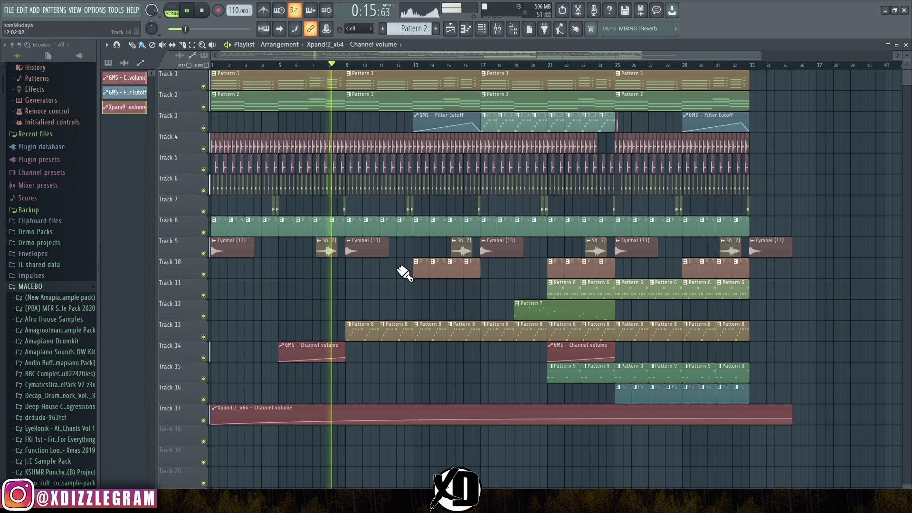
Step: Open the Analog Lab 4 instrument used by Pattern 1 and load a Reverb into the first Effects A slot of its Jazz Time preset
double_click(406, 85)
click(133, 46)
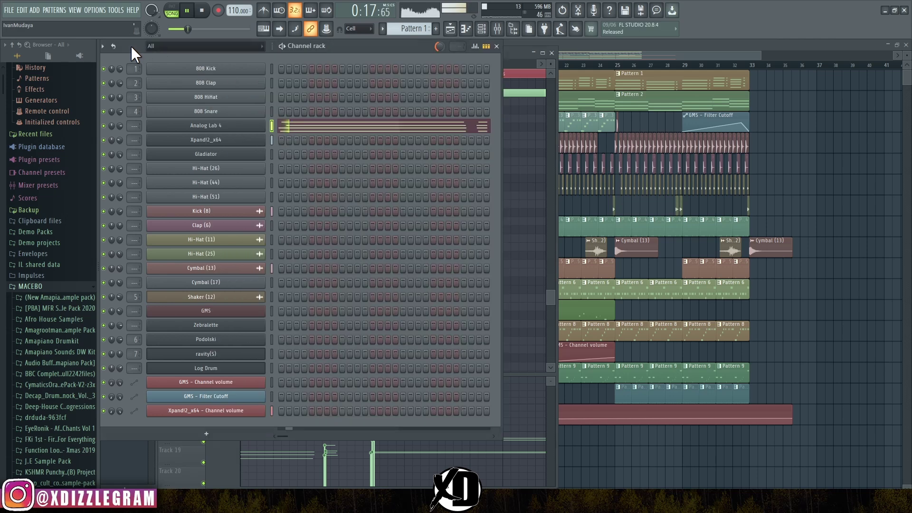
click(240, 134)
drag(462, 148, 397, 46)
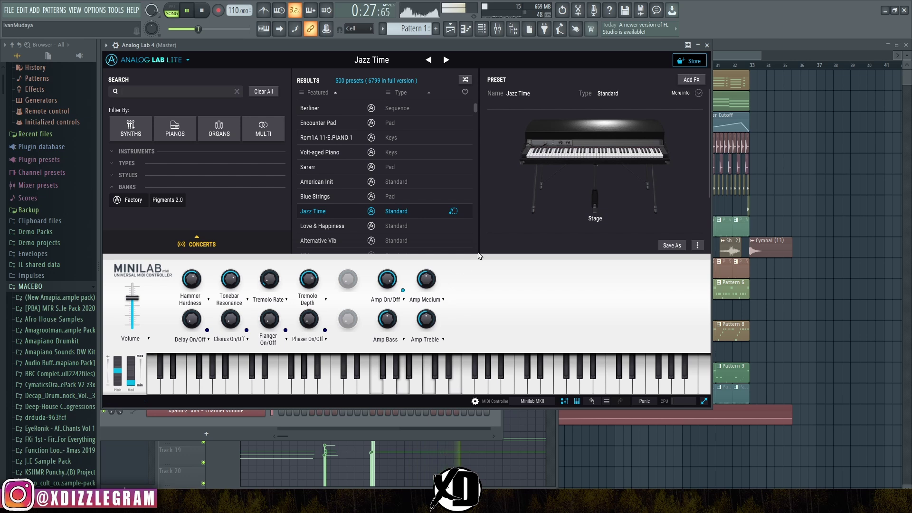
click(691, 80)
click(617, 129)
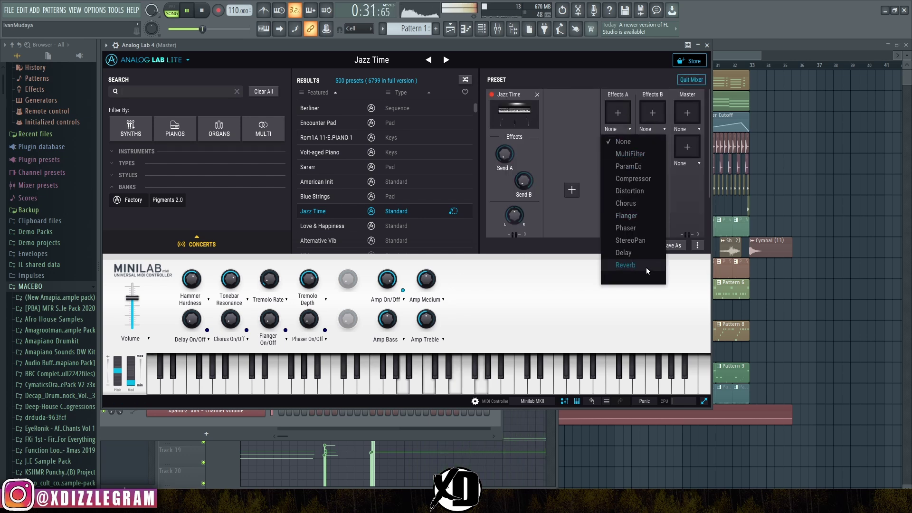
click(626, 265)
Step: Set Analog Lab 4's Send A to 0.488 and its reverb decay to 0.408, close the plugin, and review the arrangement
drag(502, 158, 502, 144)
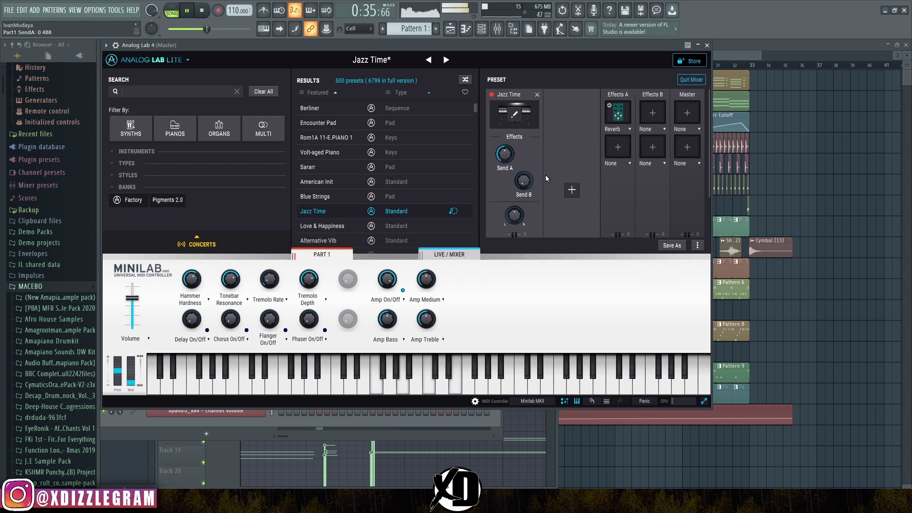
click(618, 109)
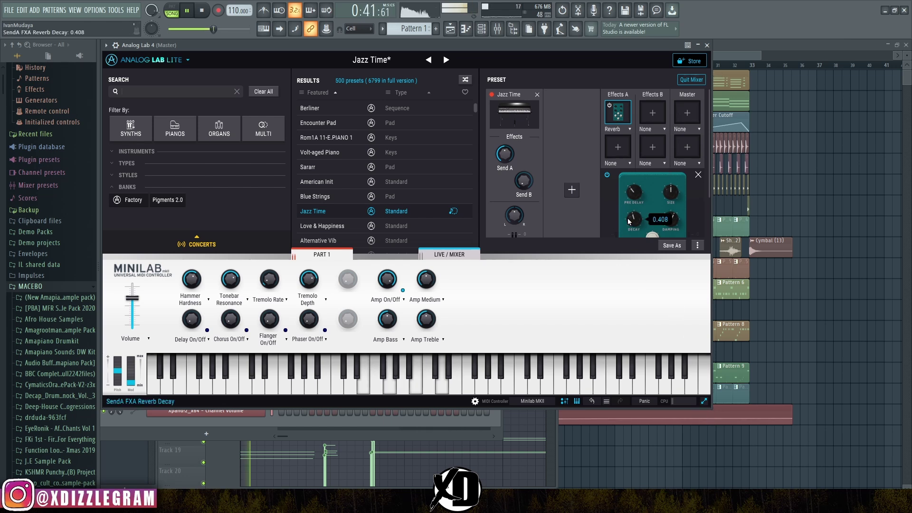
click(708, 45)
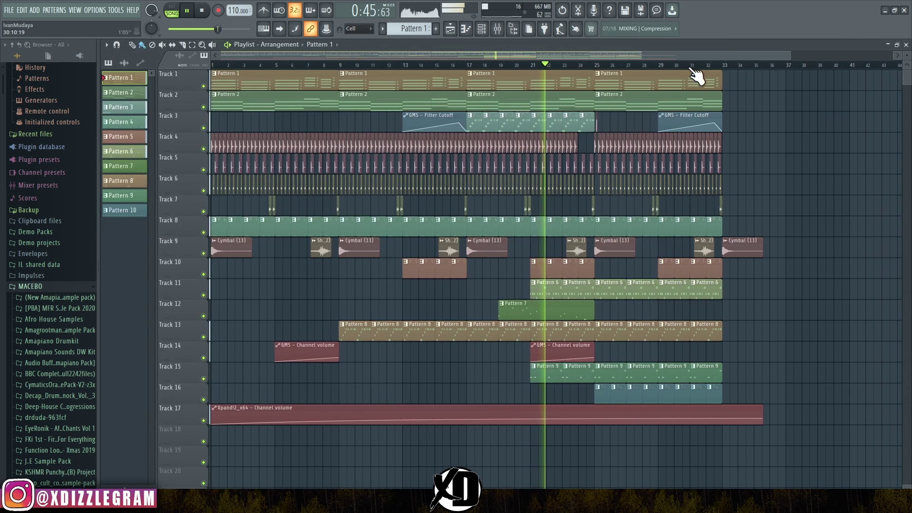
drag(791, 56, 723, 48)
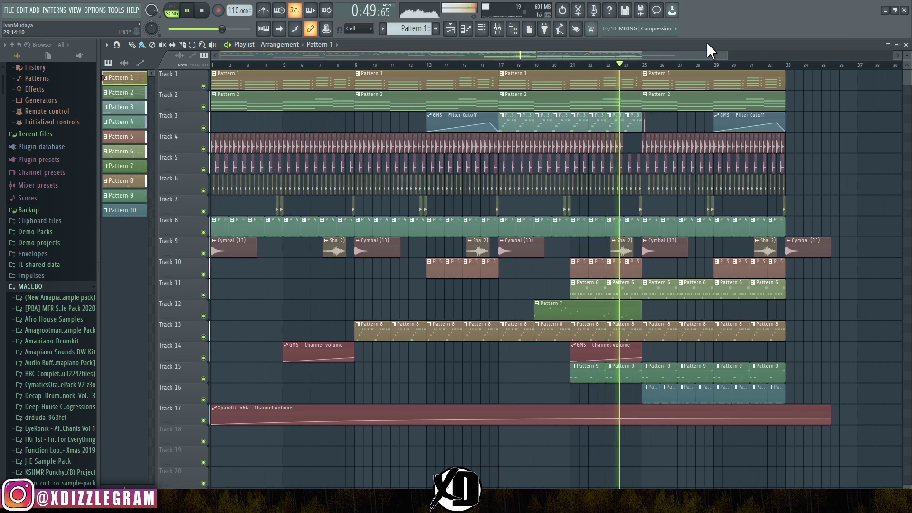